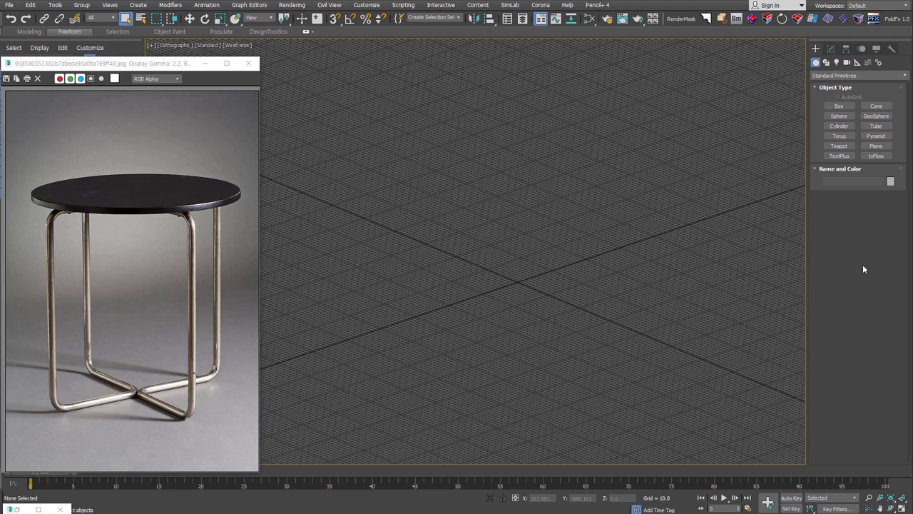
Draw a cylinder at the grid centre with radius 200 and height 16.
left_click(175, 73)
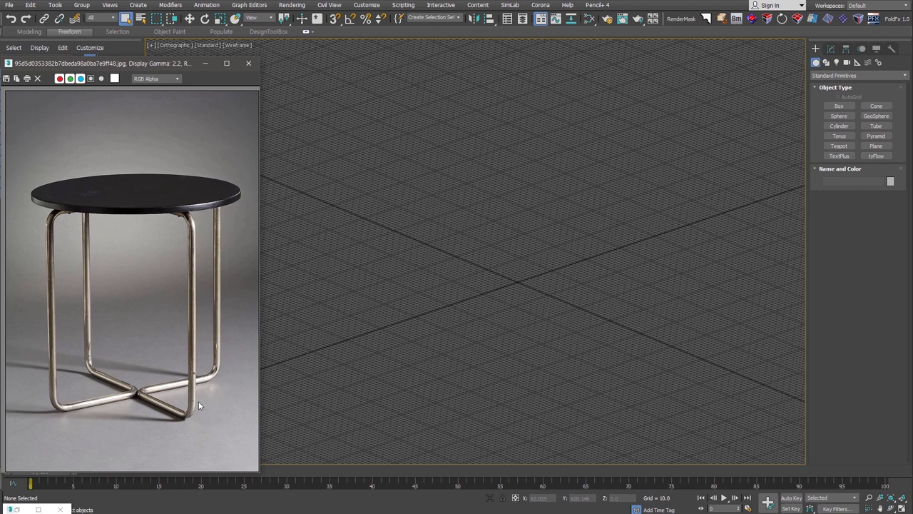
left_click(838, 125)
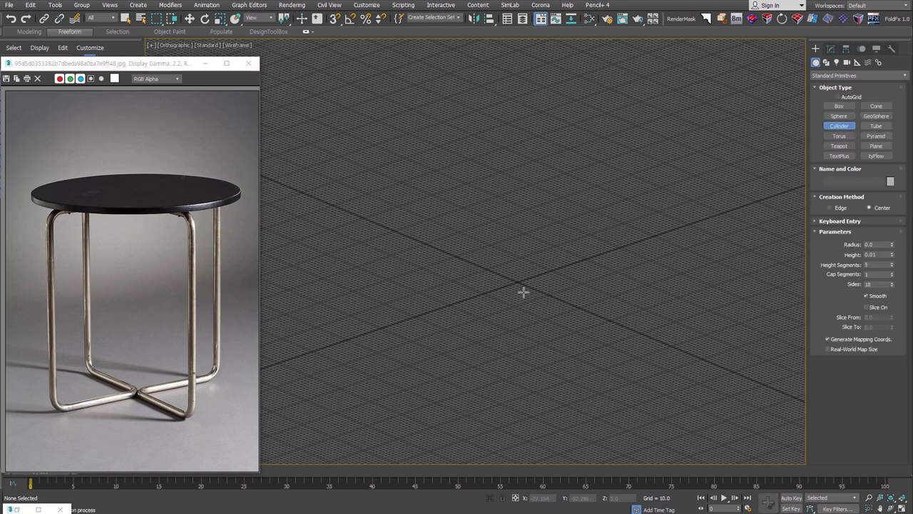
mouse_move(517, 283)
left_mouse_down()
mouse_move(573, 346)
mouse_move(577, 335)
left_mouse_up()
left_click(653, 327)
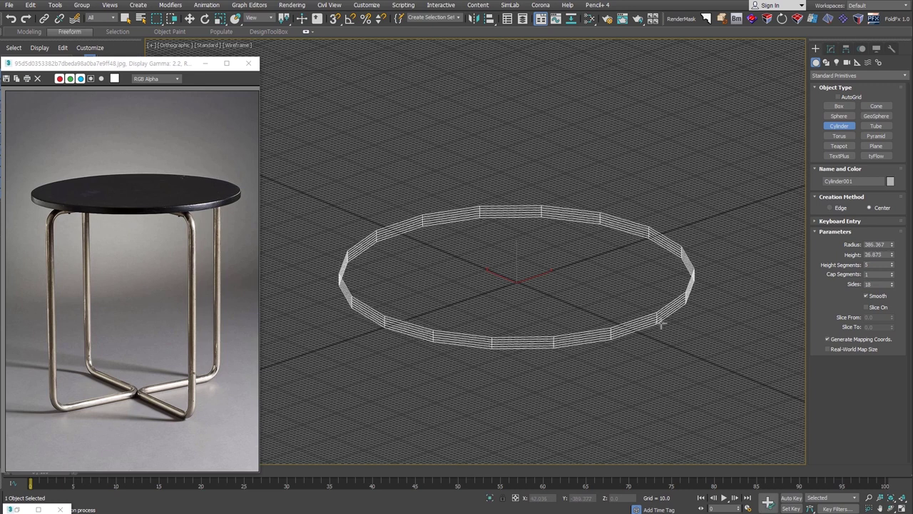
double_click(882, 245)
type("20")
key("Tab")
type("16")
key("Return")
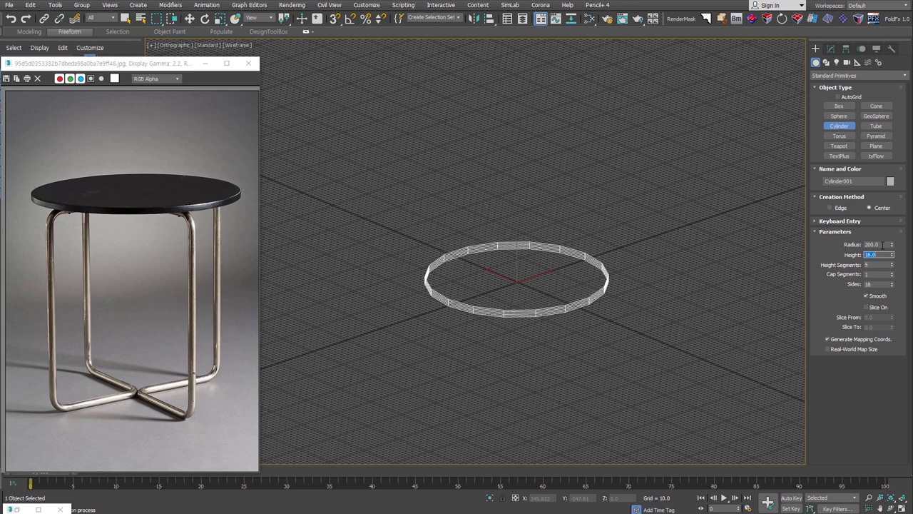
Reduce the cylinder to one height segment, zoom in on it, and hide the viewport grid.
right_click(892, 269)
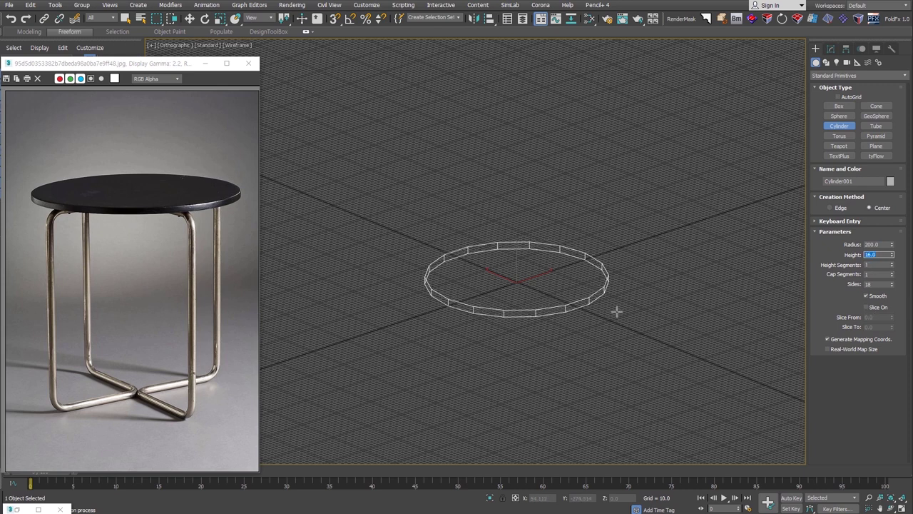
scroll(603, 325, "up", 2)
scroll(563, 325, "up", 2)
middle_click_drag(513, 306, 522, 325)
key("g")
right_click(519, 325)
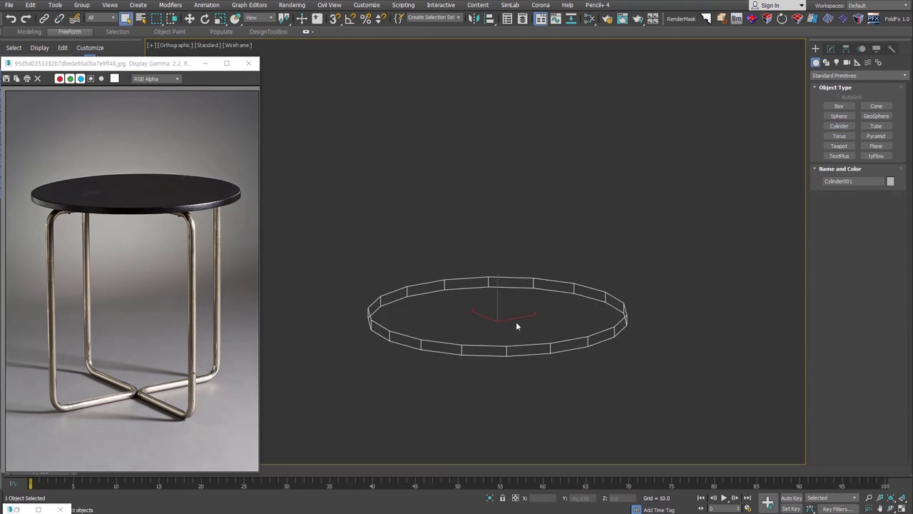
right_click(517, 318)
Raise the cylinder 450 units using the Offset Z transform type-in.
left_click(519, 318)
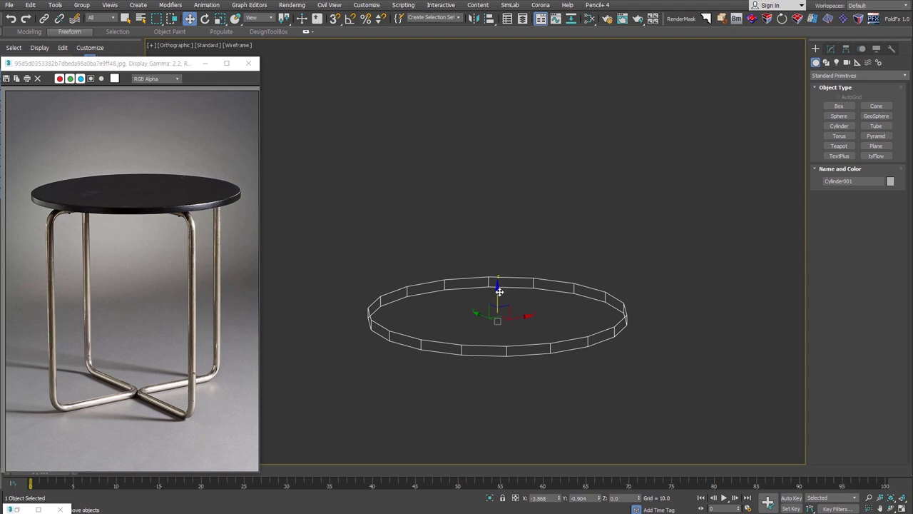
left_click(515, 497)
double_click(615, 497)
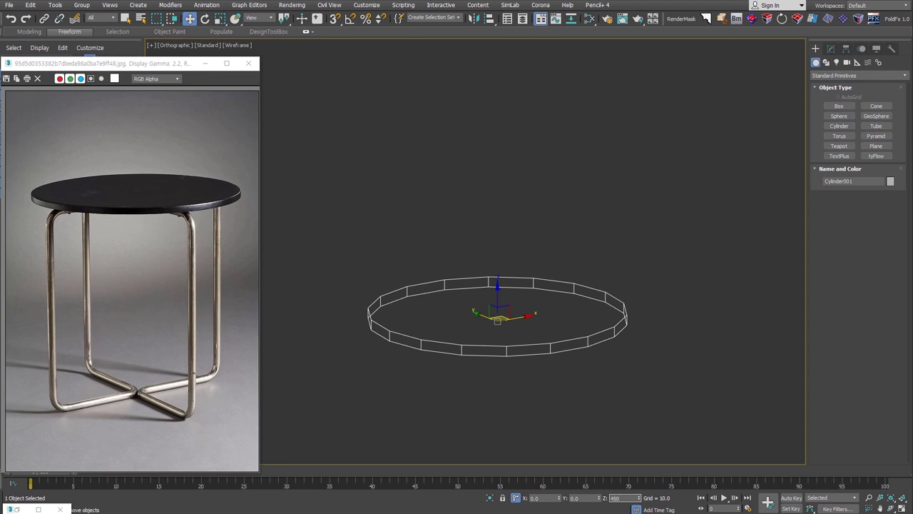
key("Return")
key("ctrl+z")
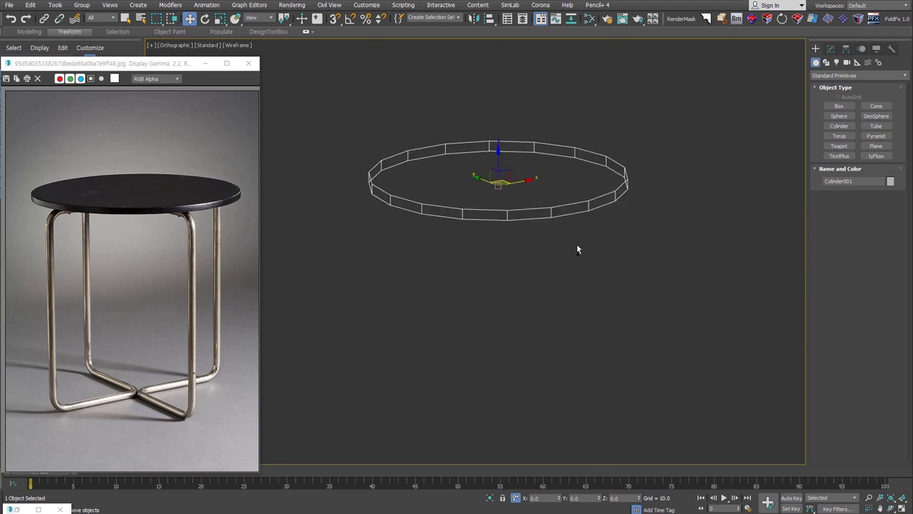
Clone the raised cylinder as an independent Copy named leg.
key("ctrl+v")
left_click(418, 233)
left_click(448, 276)
left_click_drag(448, 276, 387, 277)
type("leg")
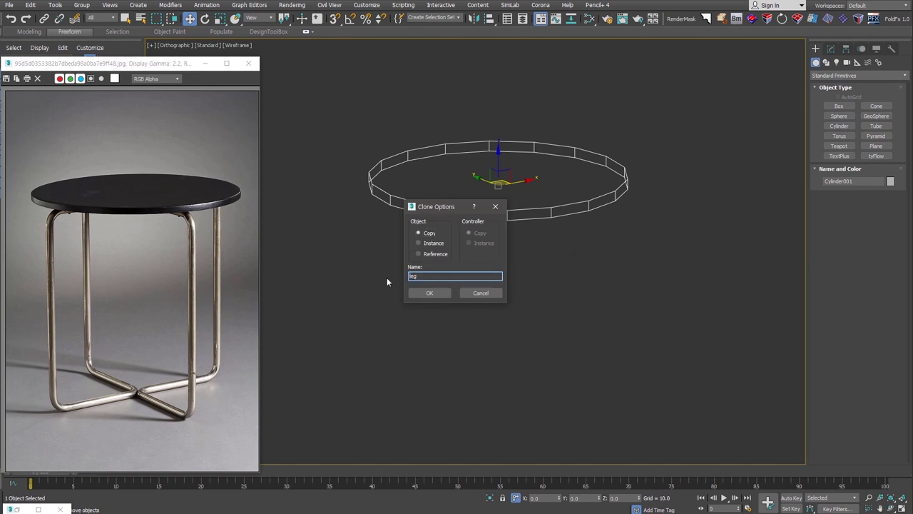
key("Return")
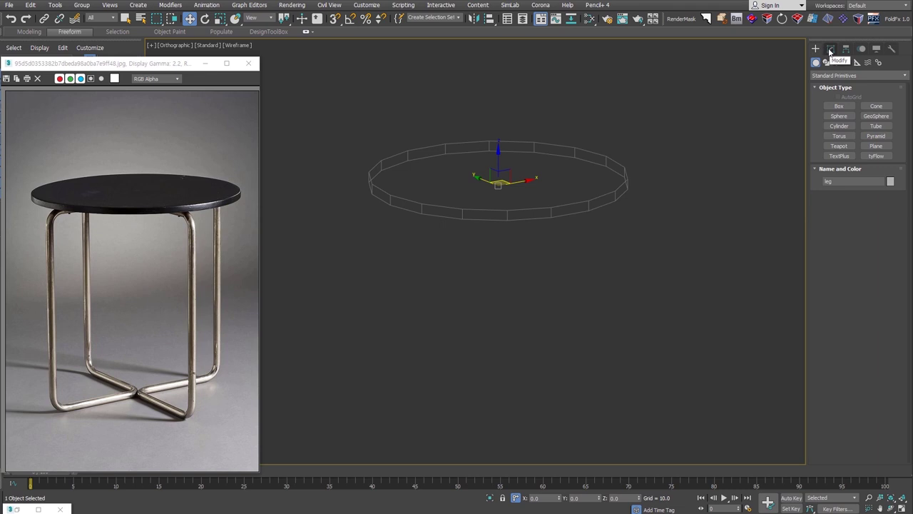
Set the leg's height to -450 and give it 4 sides.
left_click(829, 50)
double_click(882, 251)
type("-450")
key("Return")
scroll(589, 224, "down", 3)
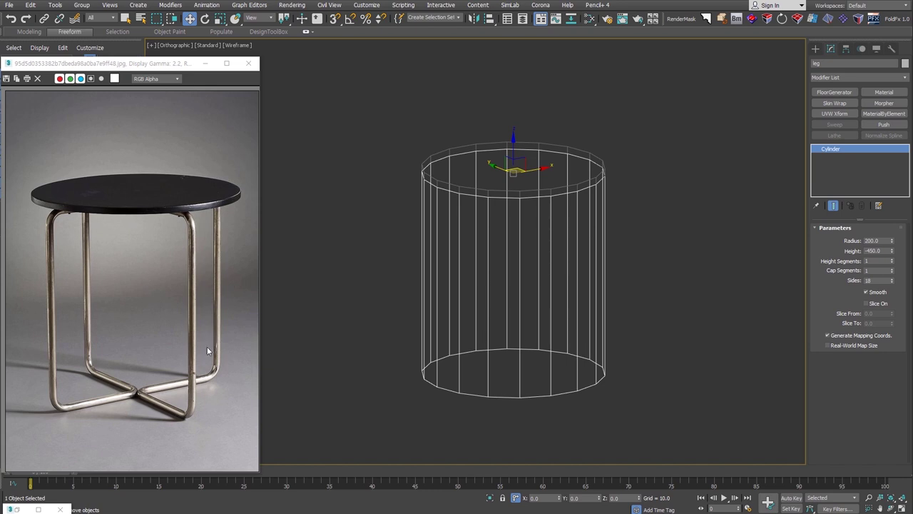
double_click(876, 280)
type("4")
key("Return")
mouse_move(655, 327)
middle_mouse_down("alt")
mouse_move(629, 330)
mouse_move(646, 336)
middle_mouse_up("alt")
Settle the leg's radius at 190 and convert it to Editable Poly.
double_click(872, 240)
type("180")
key("Return")
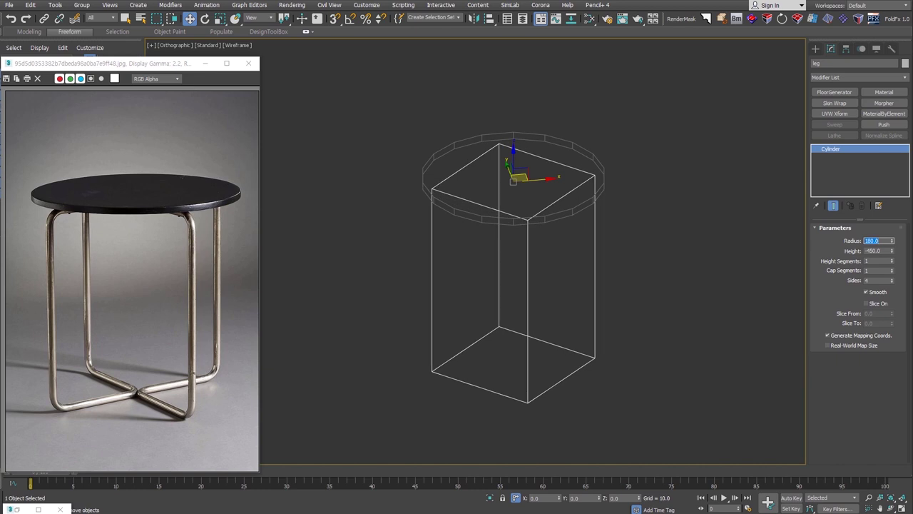
mouse_move(637, 347)
middle_mouse_down("alt")
mouse_move(634, 332)
mouse_move(636, 352)
mouse_move(658, 353)
middle_mouse_up("alt")
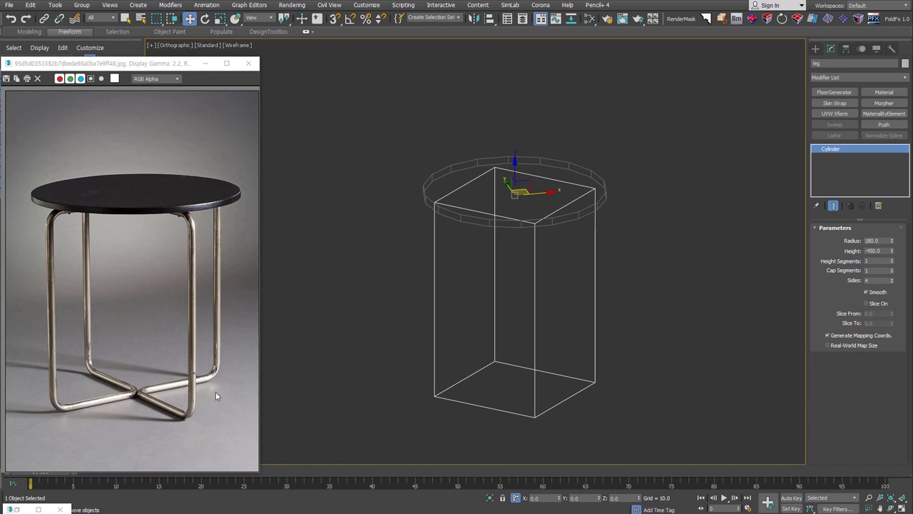
double_click(873, 240)
type("190")
key("Return")
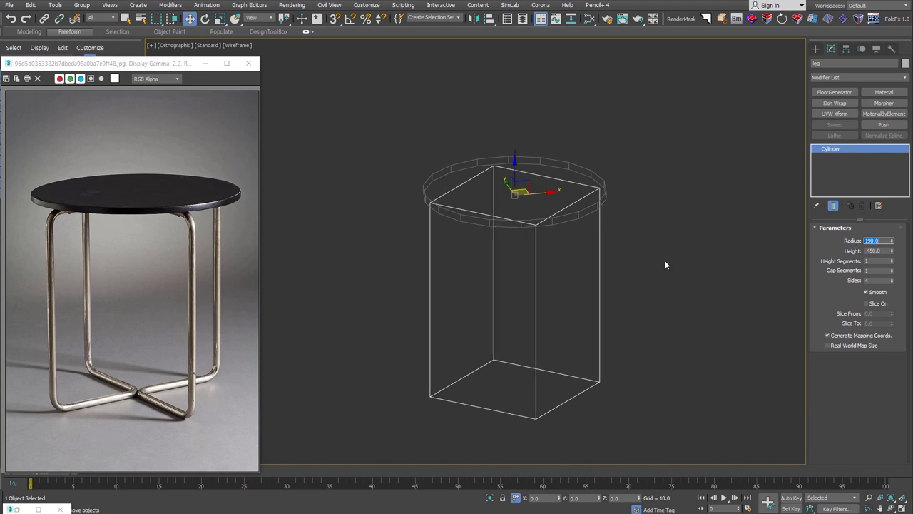
key("ctrl+e")
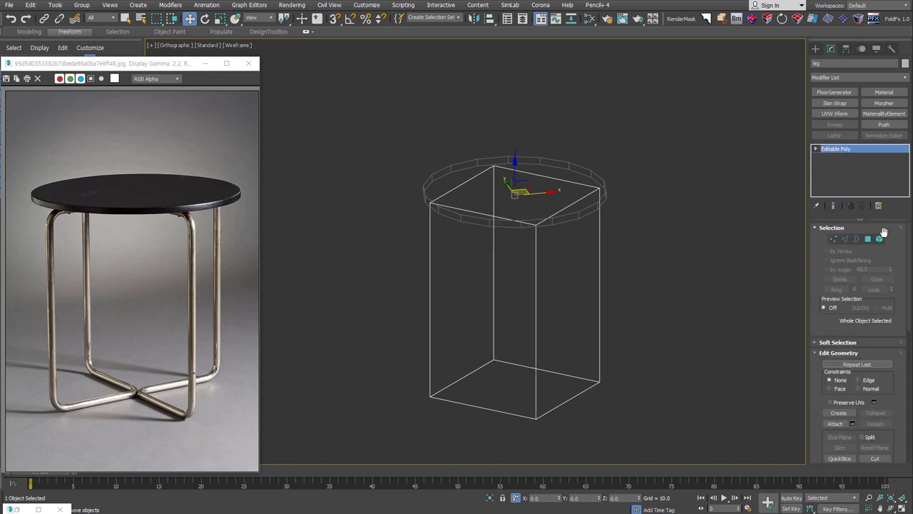
Select the leg box's top and bottom polygons and inset them.
key("4")
left_click(516, 389)
left_click(516, 389)
left_click(527, 194, "ctrl")
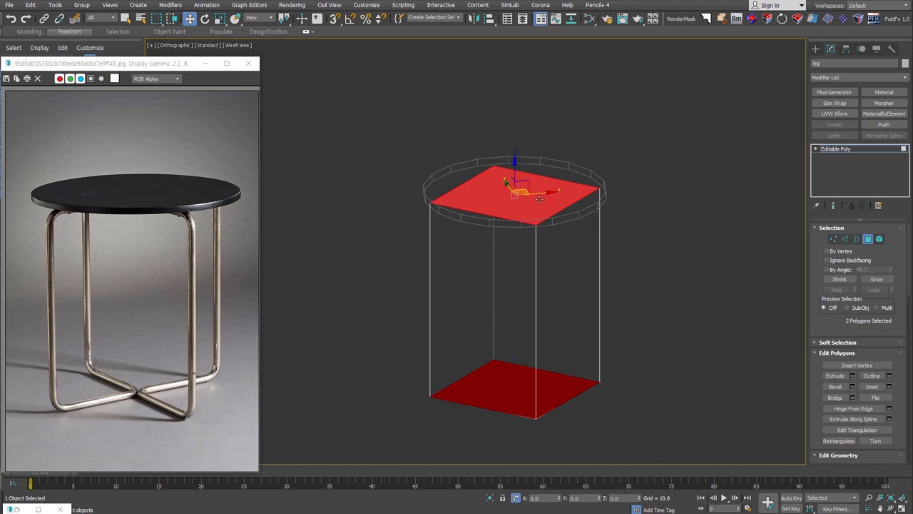
right_click(521, 190)
left_click(515, 243)
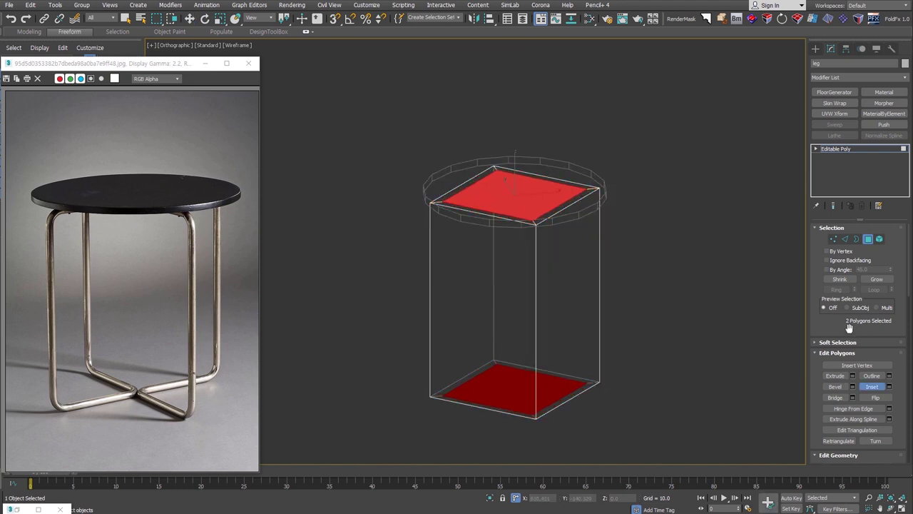
scroll(852, 326, "down", 3)
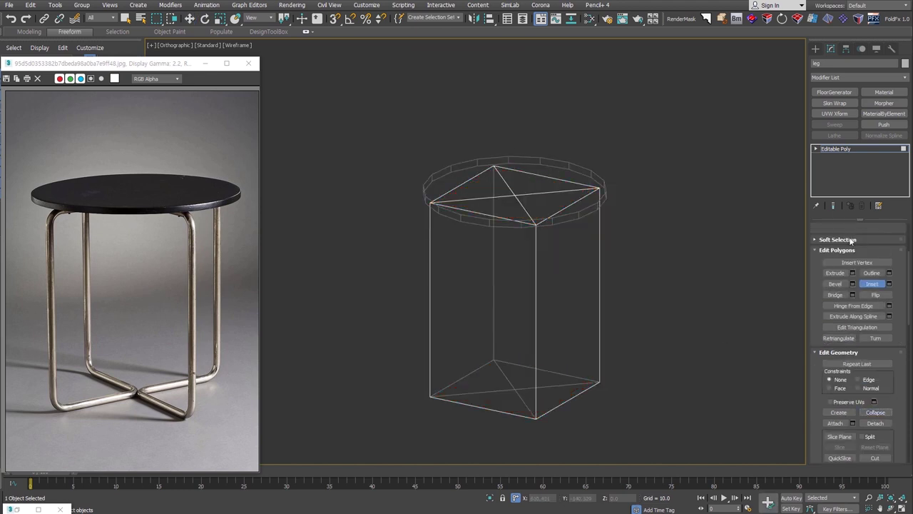
With 3D Snap on, start a line tracing the first rectangular loop through the box corners.
left_click(815, 48)
left_click(826, 62)
middle_click_drag(684, 355, 671, 352)
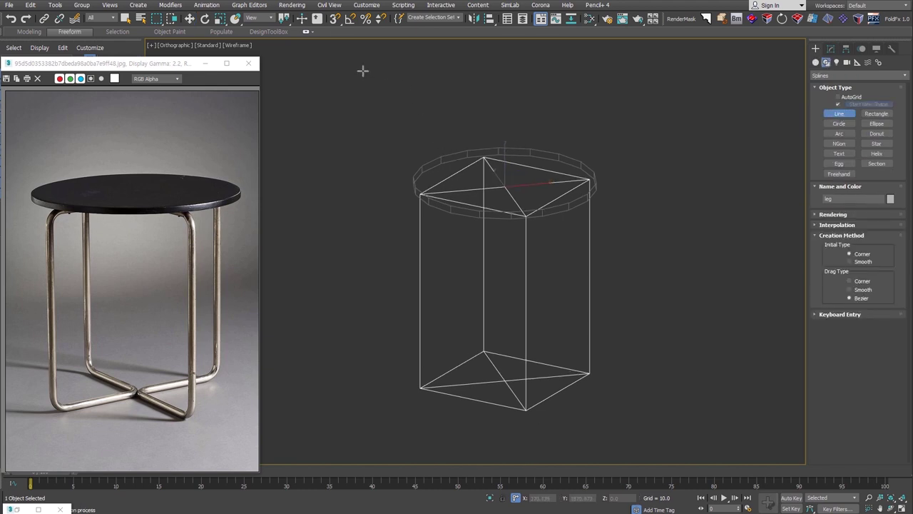
left_click(335, 22)
left_click(526, 216)
left_click(526, 410)
left_click(589, 373)
left_click(589, 179)
left_click(504, 187)
Trace the second crossing loop back to the start point and close the spline.
left_click(483, 157)
left_click(483, 351)
left_click(420, 387)
left_click(419, 193)
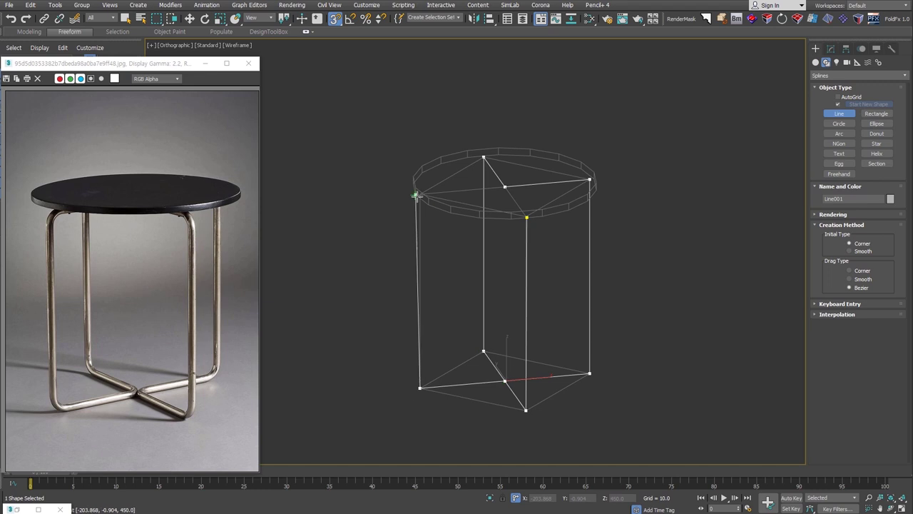
left_click(526, 217)
left_click(442, 288)
right_click(490, 412)
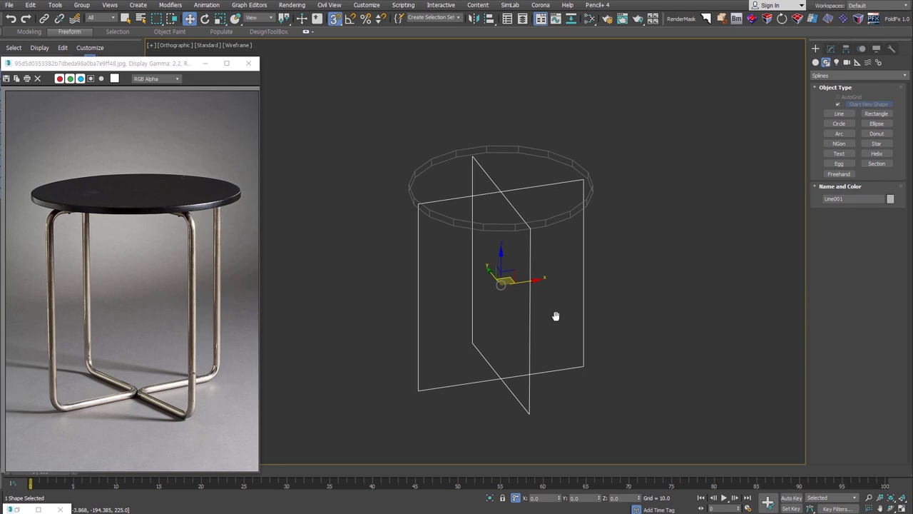
middle_click_drag(556, 316, 552, 318)
Make Line001 render in the viewport as tubing 15 units thick.
key("s")
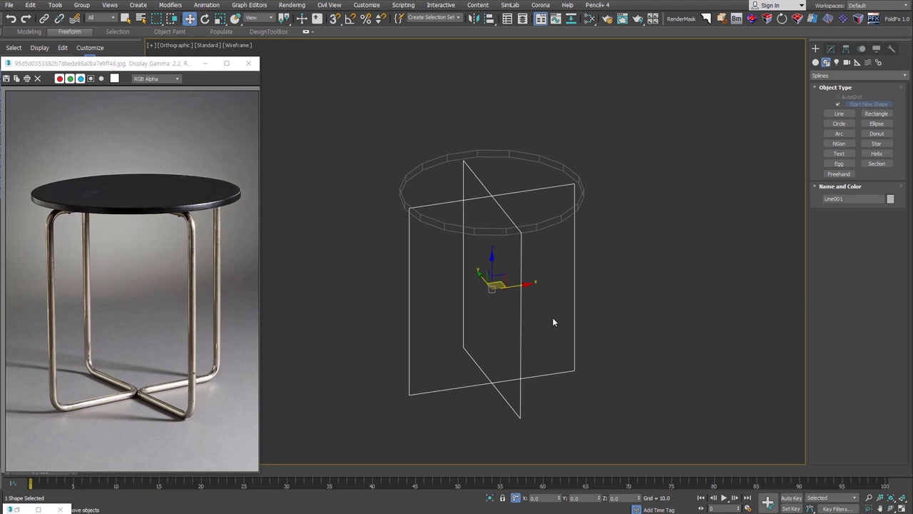
left_click(830, 48)
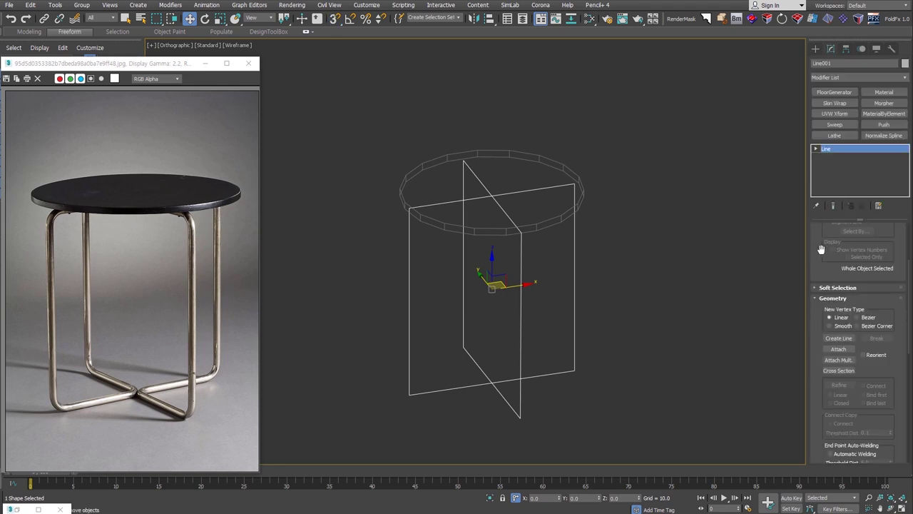
scroll(847, 236, "up", 3)
left_click(846, 232)
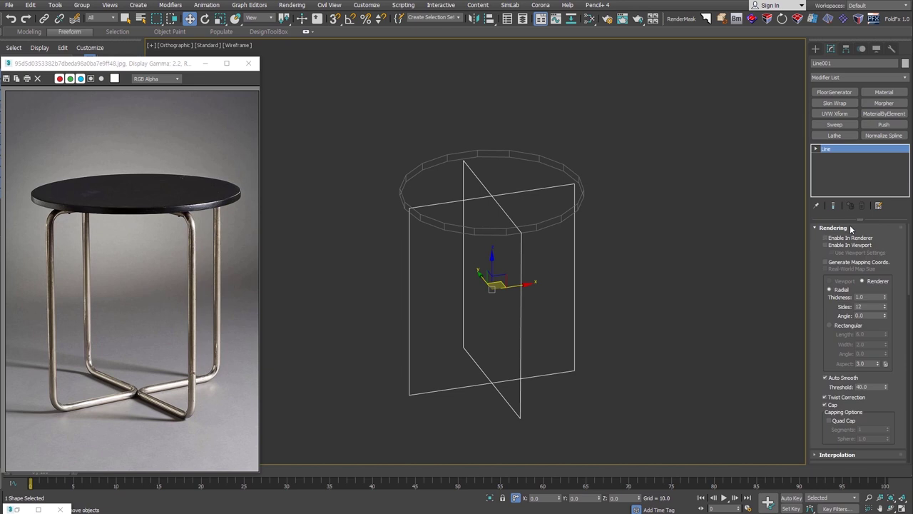
left_click(847, 246)
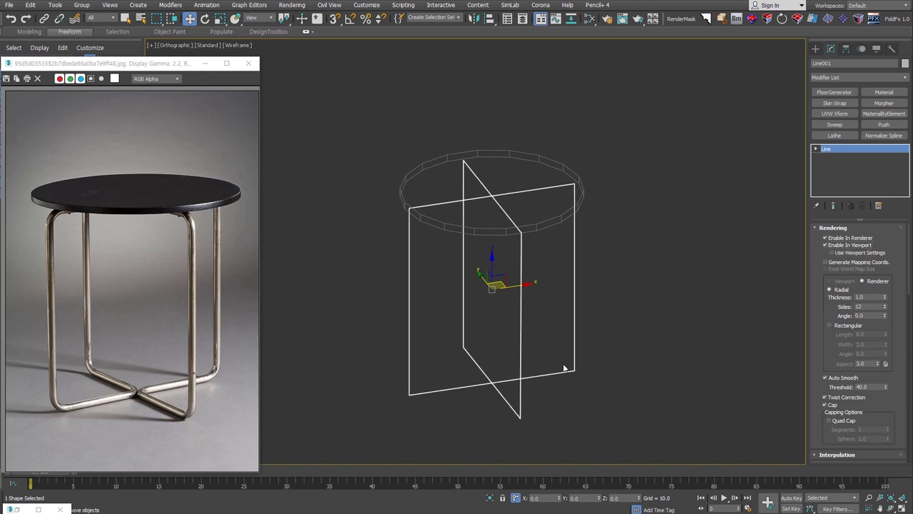
double_click(871, 295)
type("15")
key("Return")
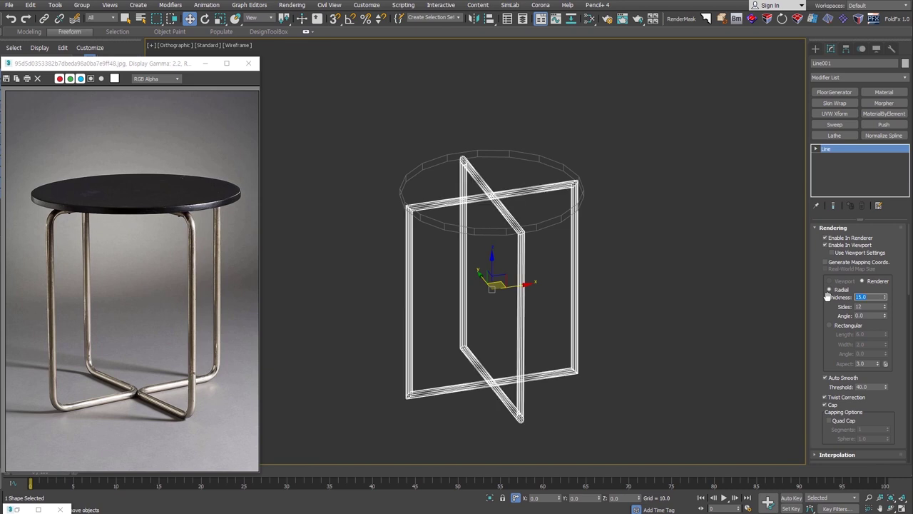
middle_click_drag(527, 384, 559, 384, "alt")
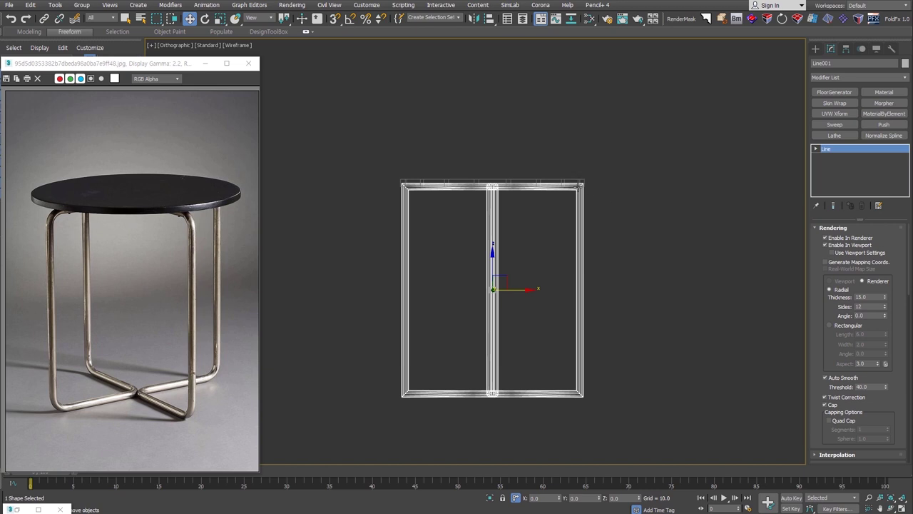
Select the tabletop and raise it with a Z offset of 7.
left_click(581, 180)
left_click(615, 498)
type("7")
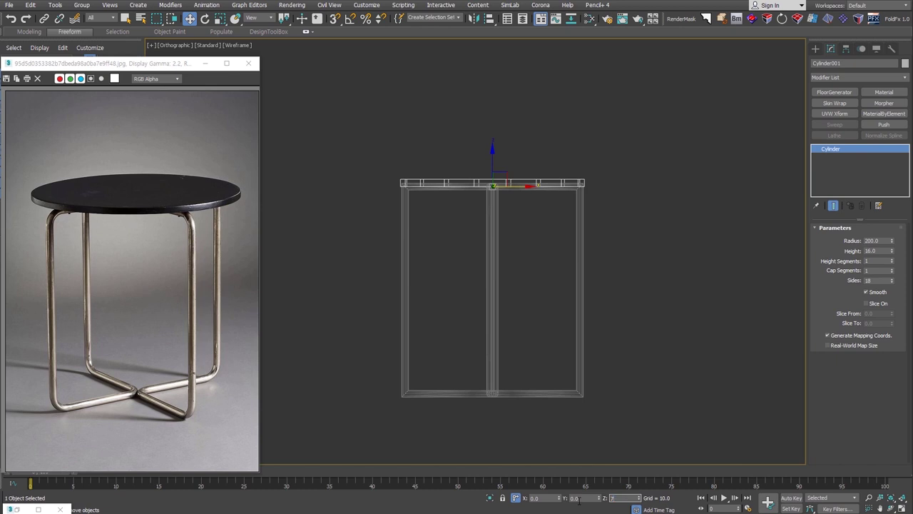
key("Return")
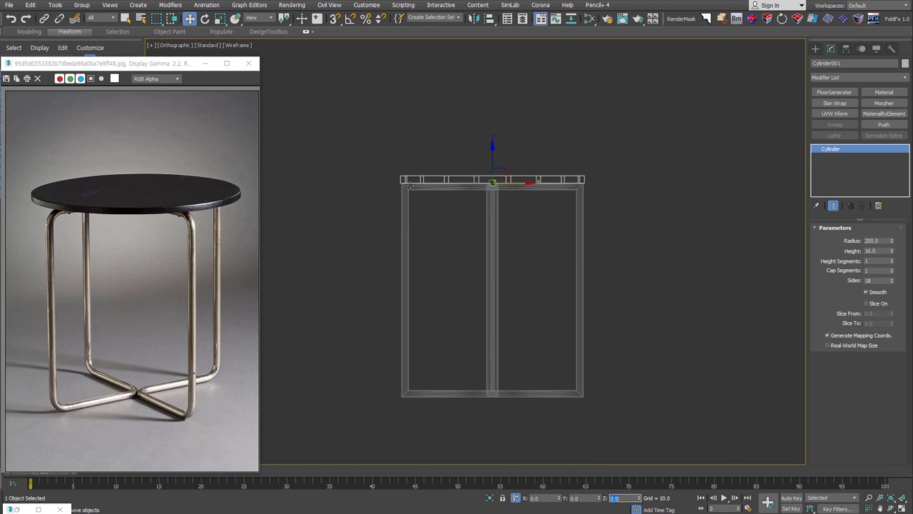
left_click(578, 276)
Select the frame's outer corner vertices and fillet them to about 39.
middle_click_drag(416, 299, 475, 321, "alt")
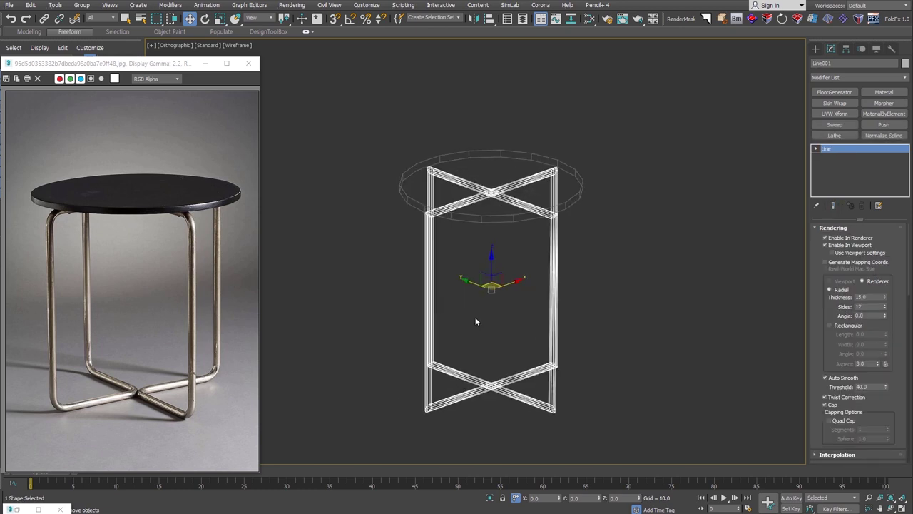
left_click(815, 148)
left_click(833, 156)
mouse_move(820, 423)
left_mouse_down()
mouse_move(811, 395)
mouse_move(811, 173)
left_mouse_up()
left_click_drag(534, 155, 535, 157)
left_click_drag(471, 151, 397, 460)
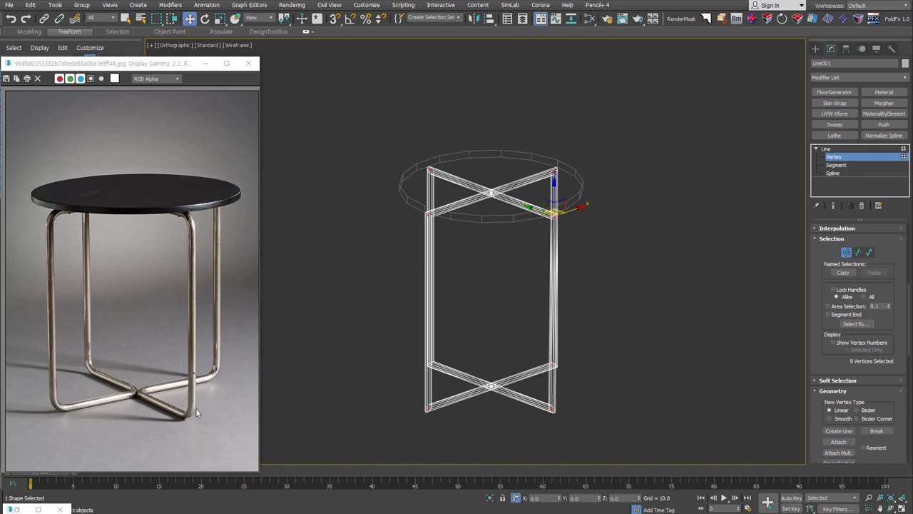
scroll(817, 367, "down", 5)
left_click(839, 355)
left_click_drag(553, 407, 563, 390)
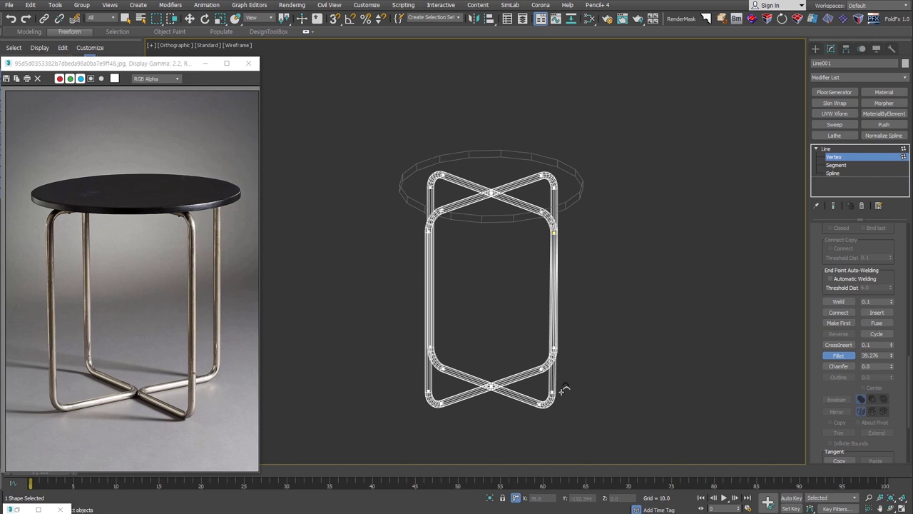
Select the vertices where the tubes cross, ready for filleting.
key("w")
left_click_drag(501, 411, 473, 199)
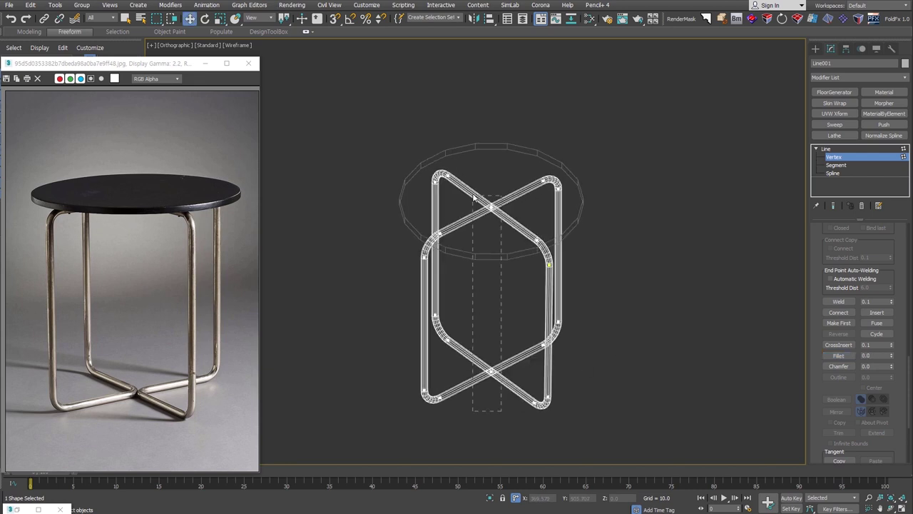
left_click(839, 355)
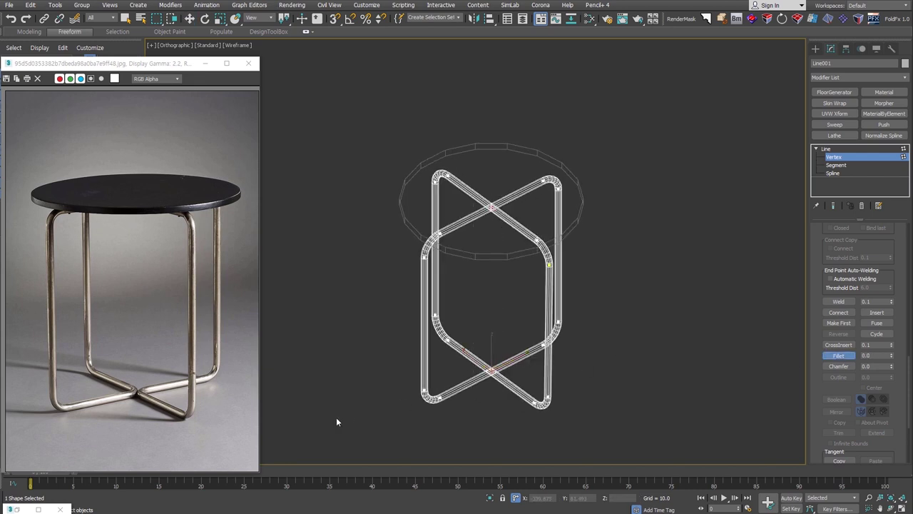
scroll(488, 375, "up", 5)
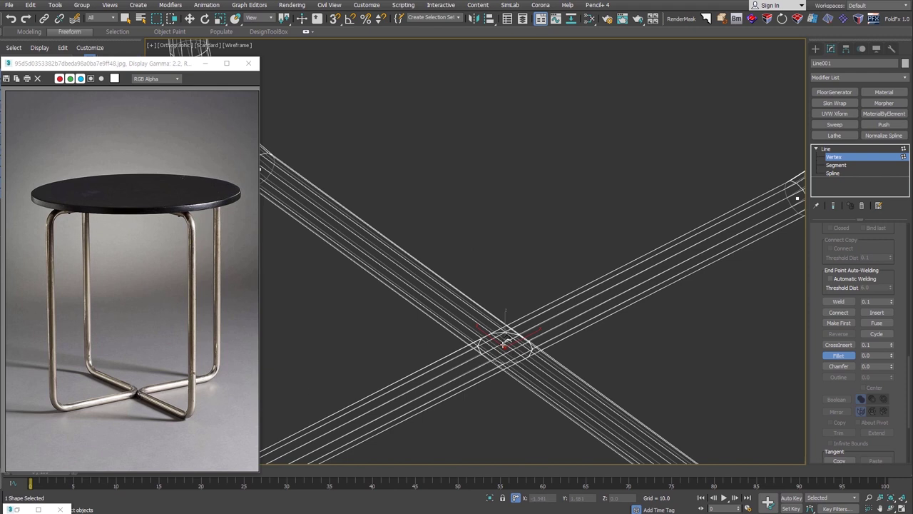
Fillet the tube crossings into curved bends and show the tubes shaded with edged faces.
left_click_drag(515, 348, 553, 301)
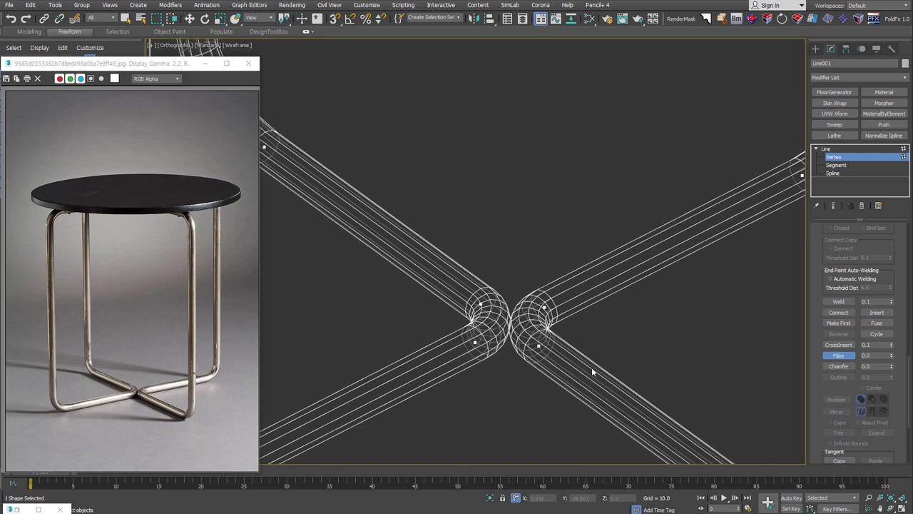
key("F3")
key("F4")
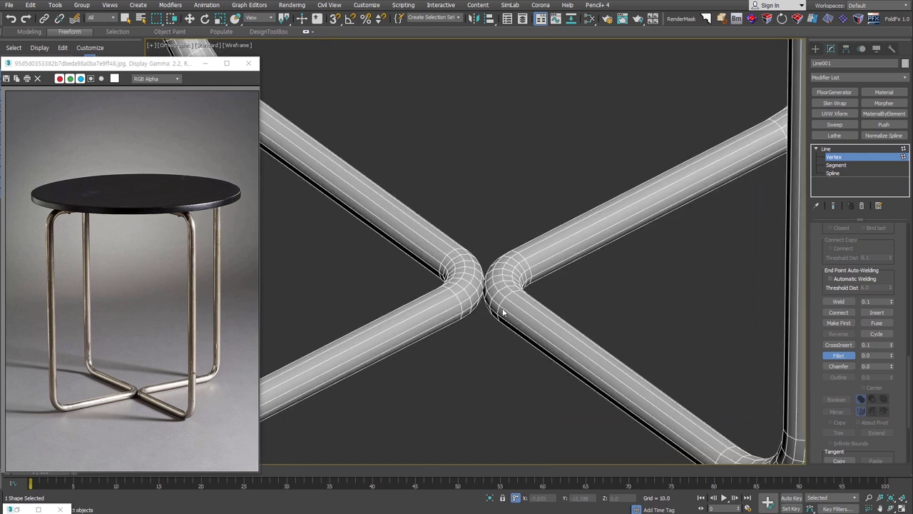
middle_click_drag(505, 307, 496, 207)
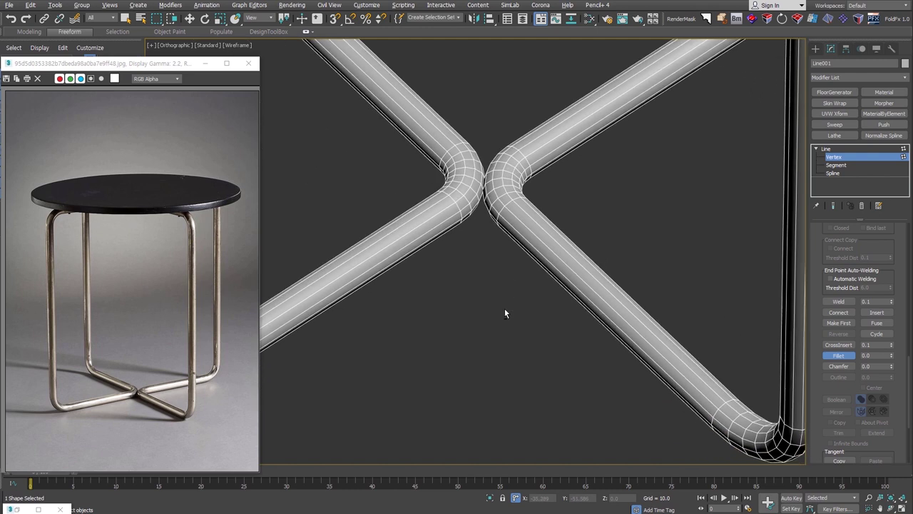
scroll(826, 246, "up", 5)
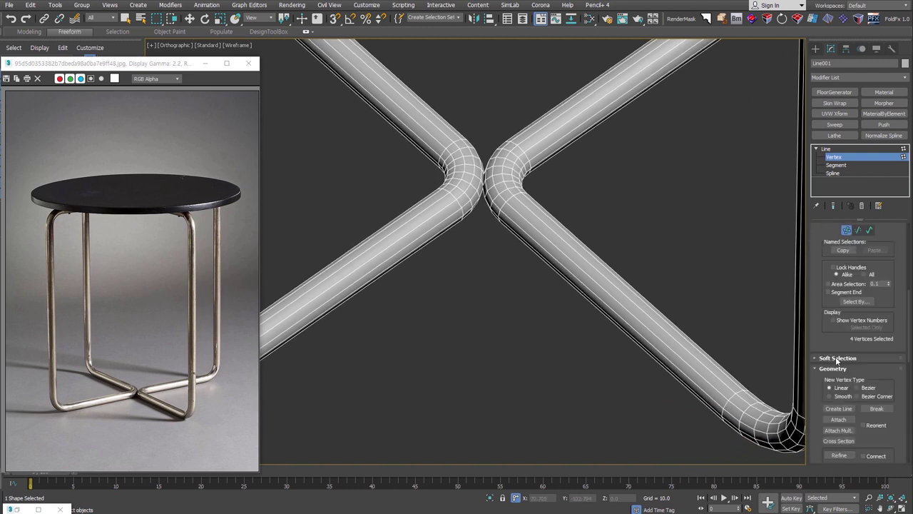
scroll(820, 267, "up", 3)
scroll(817, 442, "up", 3)
scroll(820, 356, "up", 2)
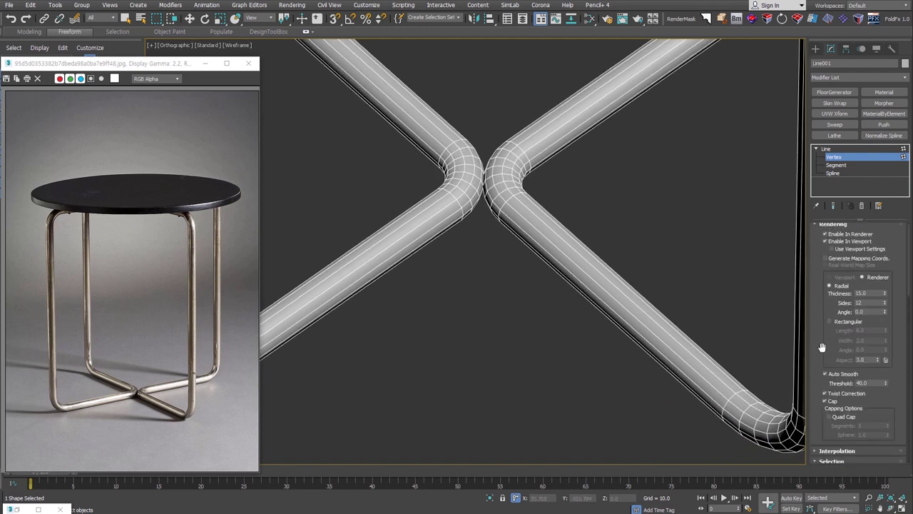
Set the tube rendering sides to 30 and switch interpolation to Adaptive.
double_click(858, 302)
type("30")
key("Return")
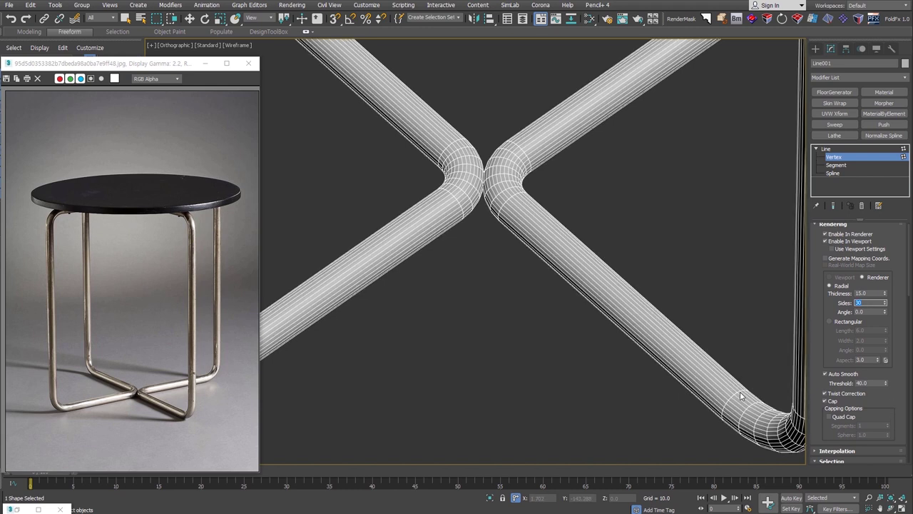
scroll(824, 340, "down", 5)
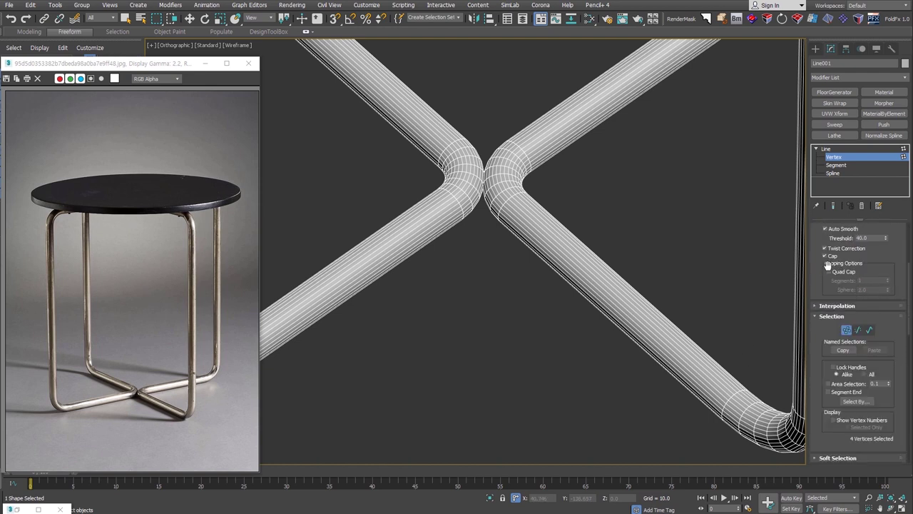
left_click(839, 307)
left_click(853, 335)
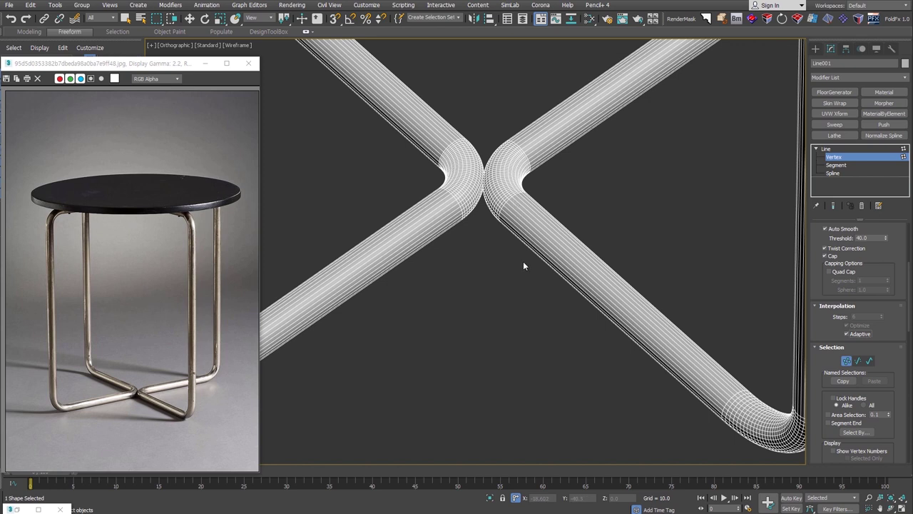
scroll(514, 284, "down", 2)
scroll(514, 283, "down", 5)
mouse_move(514, 283)
middle_mouse_down("alt")
mouse_move(549, 369)
mouse_move(650, 393)
middle_mouse_up("alt")
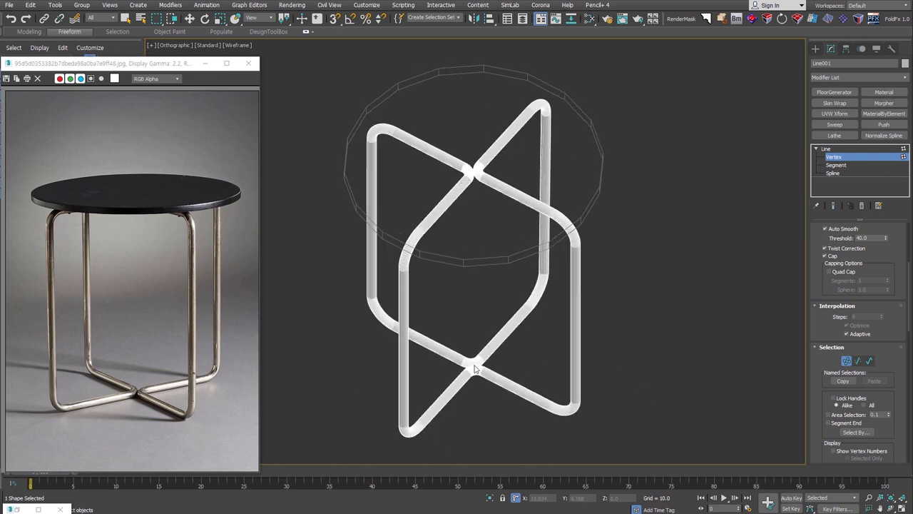
mouse_move(506, 357)
middle_mouse_down("alt")
mouse_move(558, 350)
mouse_move(709, 255)
middle_mouse_up("alt")
Select the tabletop cylinder and increase its sides to 80.
key("w")
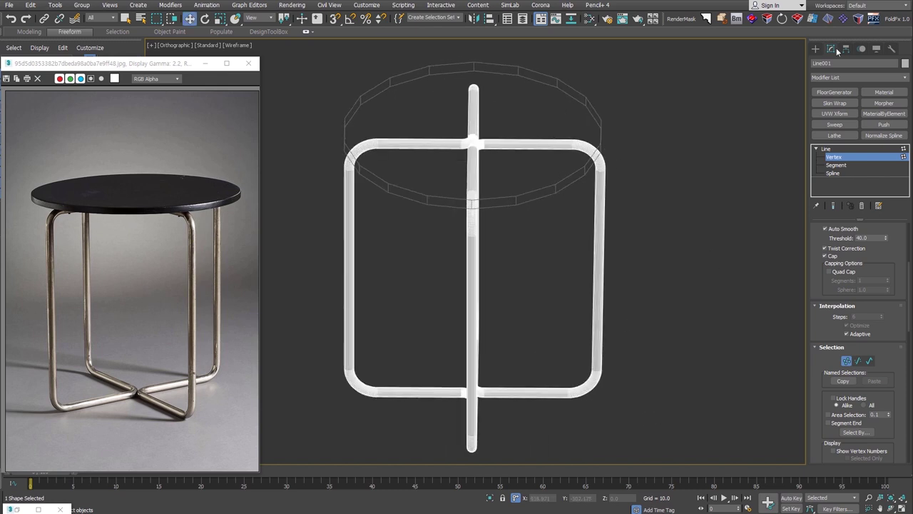
left_click(816, 48)
left_click(648, 152)
left_click(557, 179)
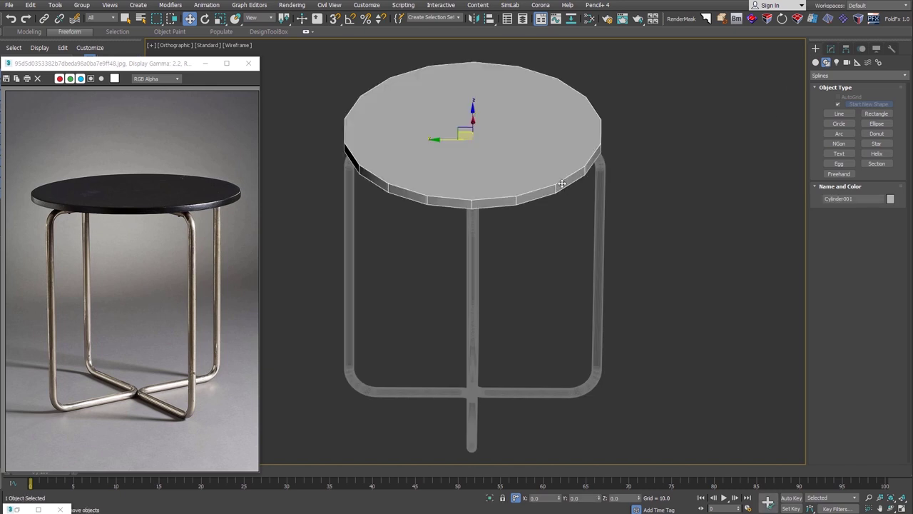
scroll(557, 179, "down", 3)
middle_click_drag(557, 180, 689, 210, "alt")
left_click(830, 49)
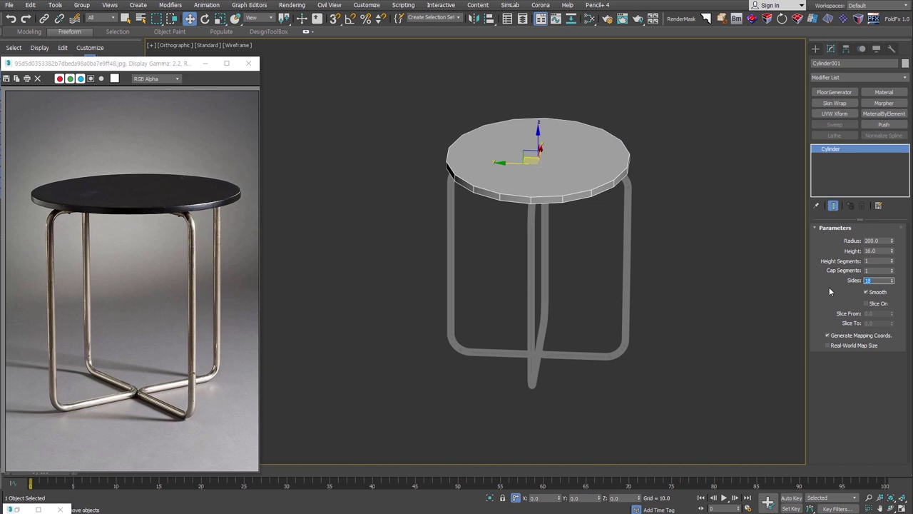
type("80")
key("Return")
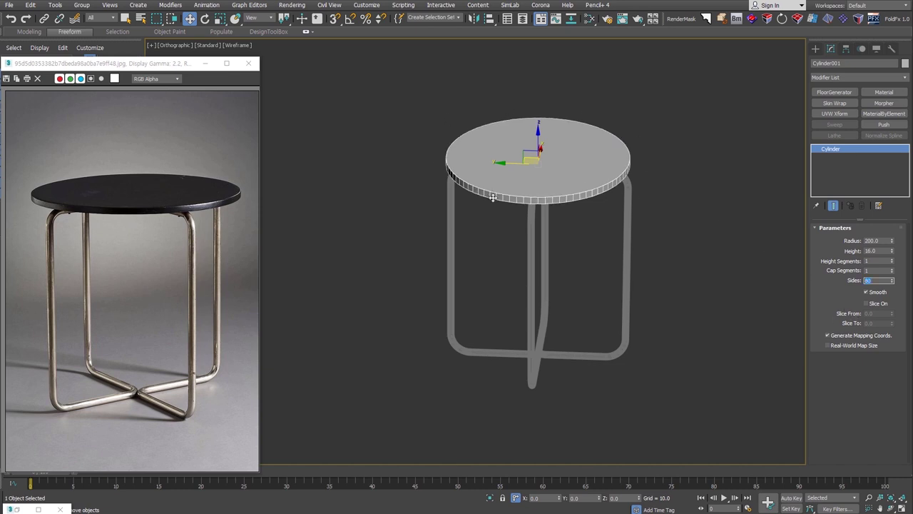
middle_click_drag(549, 196, 545, 212, "alt")
Convert the tabletop to Editable Poly, ring-select a rim edge, and Connect a center loop.
right_click(546, 211)
left_click(606, 356)
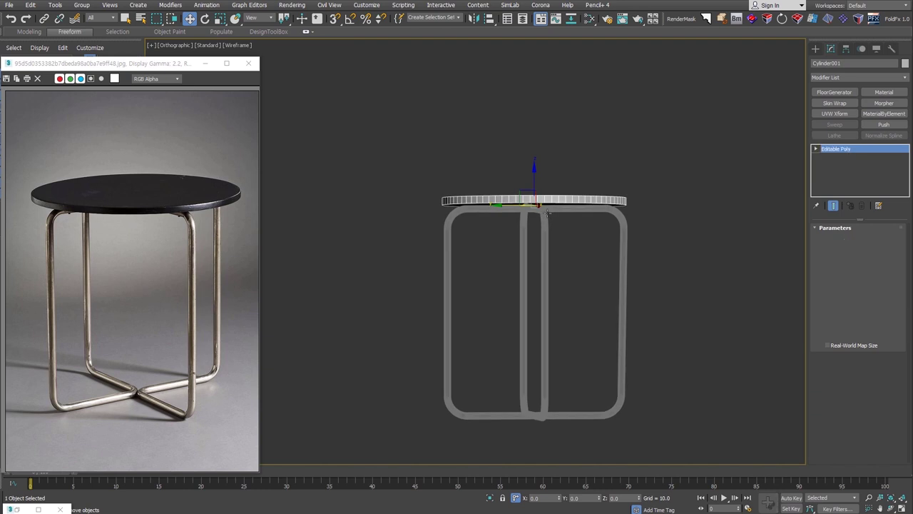
scroll(580, 197, "up", 6)
scroll(580, 197, "up", 2)
key("2")
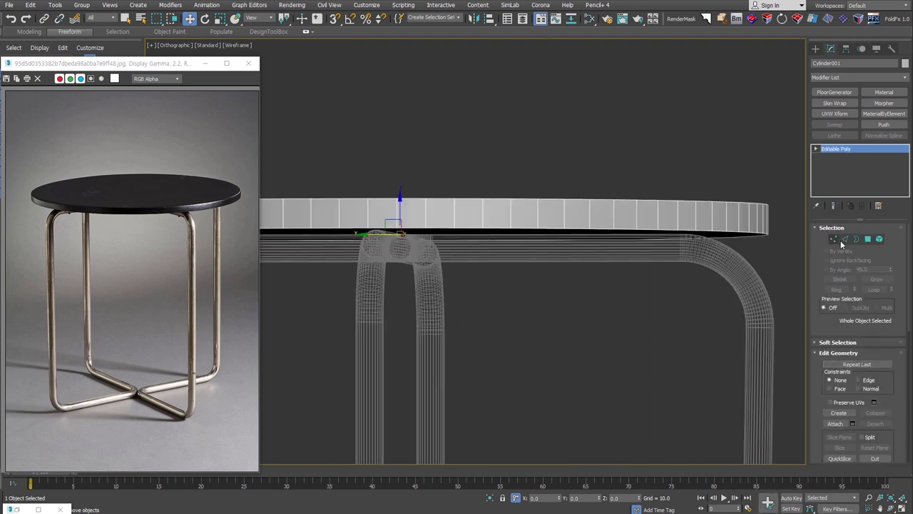
left_click(712, 215)
left_click(837, 290)
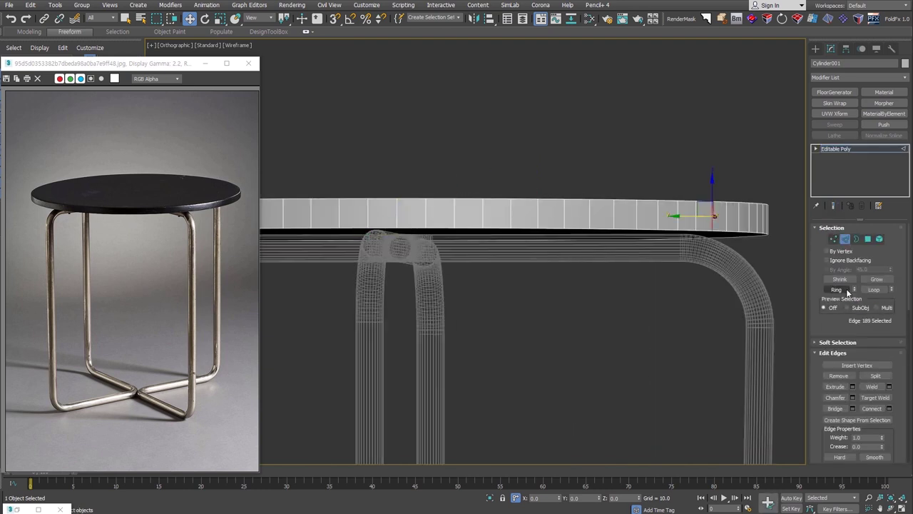
scroll(848, 300, "down", 3)
left_click(871, 312)
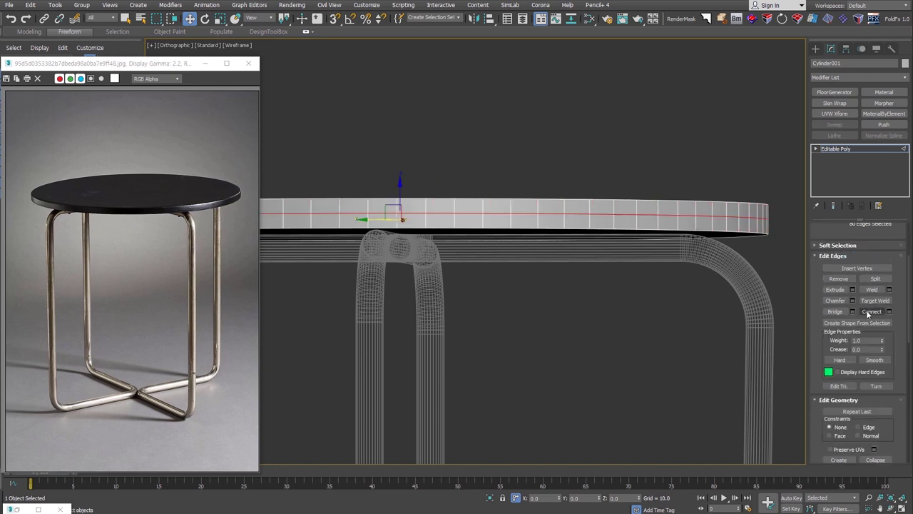
Test a Push modifier of about 2 on the tabletop, then delete it.
middle_click_drag(749, 219, 649, 189, "alt")
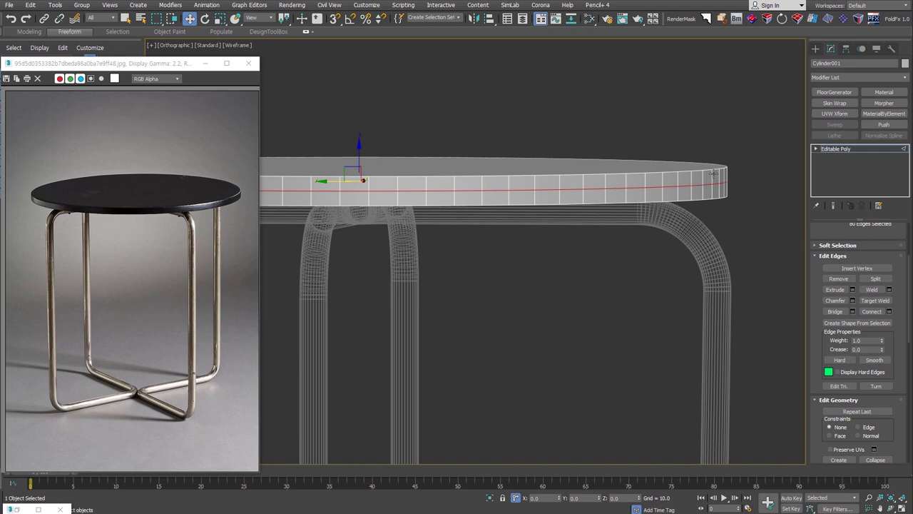
left_click(884, 124)
mouse_move(890, 243)
left_mouse_down()
mouse_move(895, 250)
mouse_move(896, 225)
left_mouse_up()
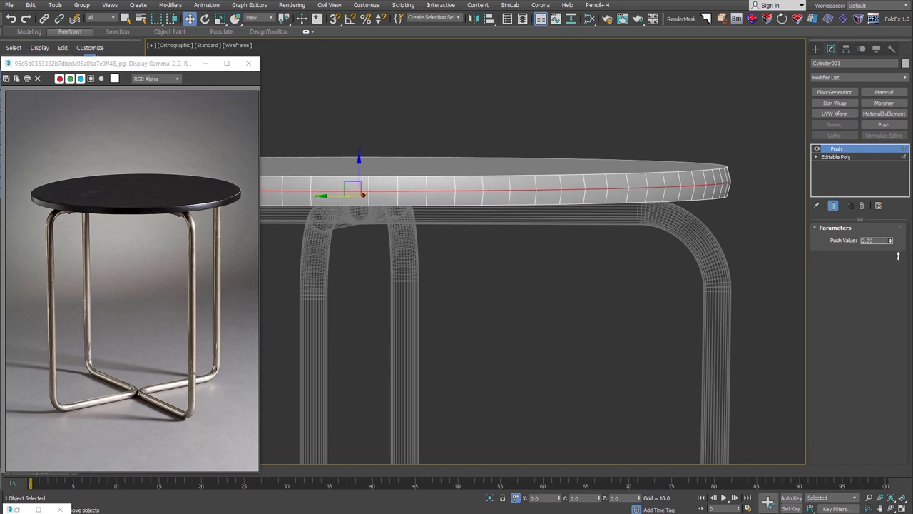
key("Delete")
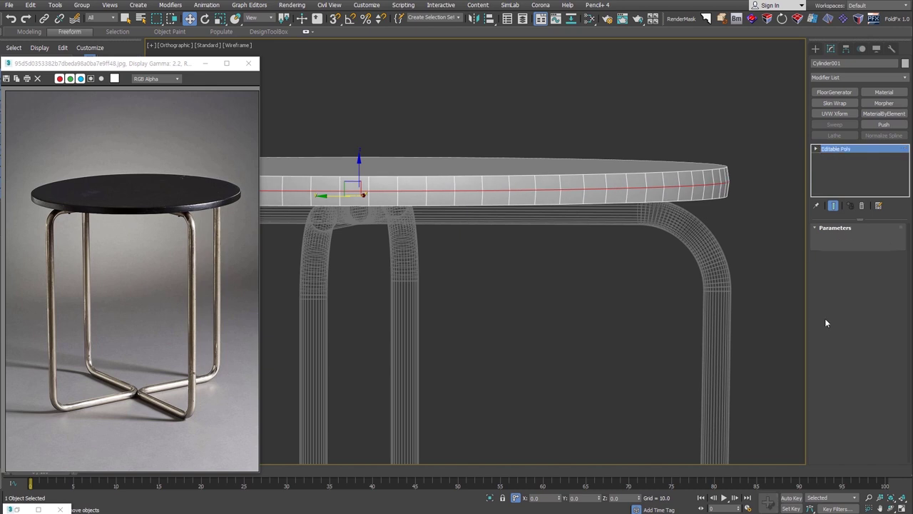
left_click(846, 240)
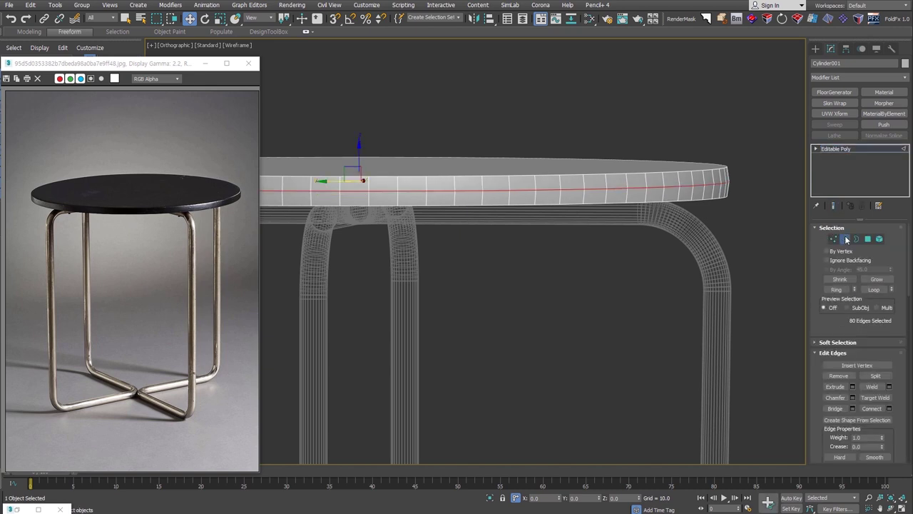
Chamfer the selected tabletop rim edges with amount 28.389 and 5 segments.
right_click(717, 191)
left_click(630, 233)
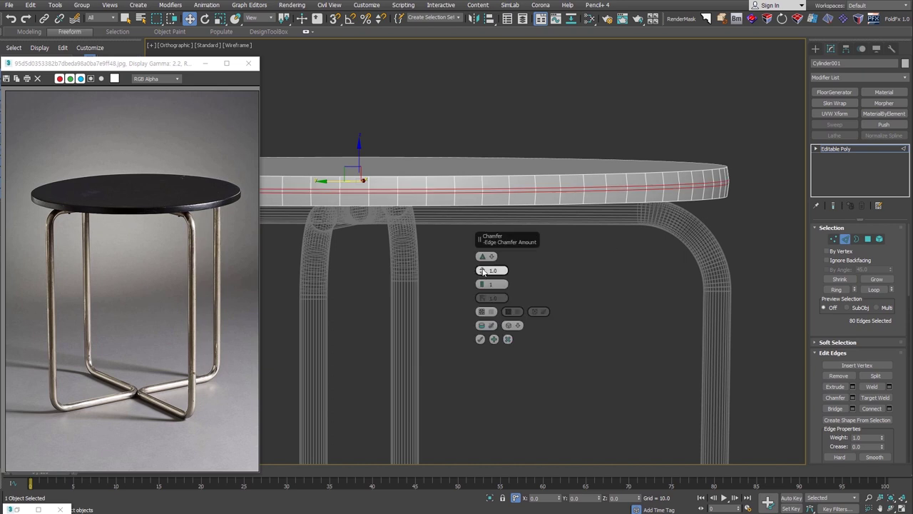
left_click_drag(484, 273, 481, 218)
left_click_drag(481, 285, 482, 285)
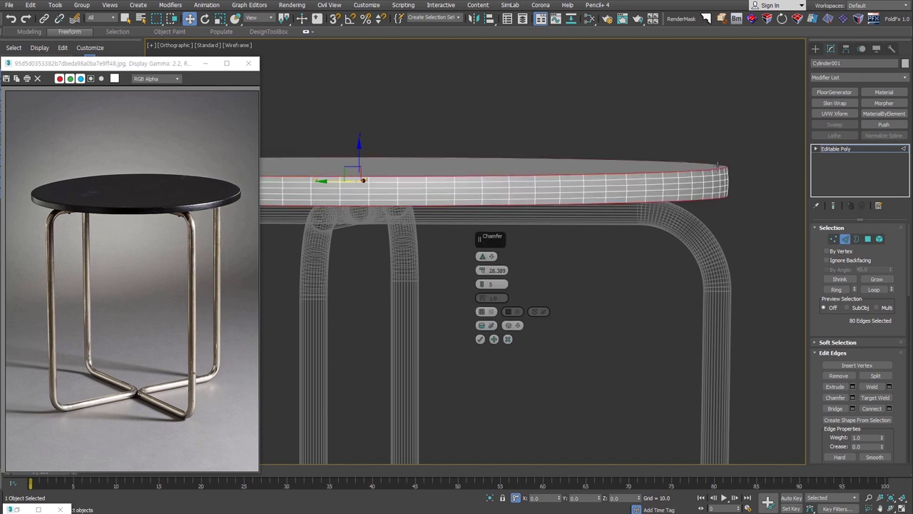
scroll(723, 179, "up", 3)
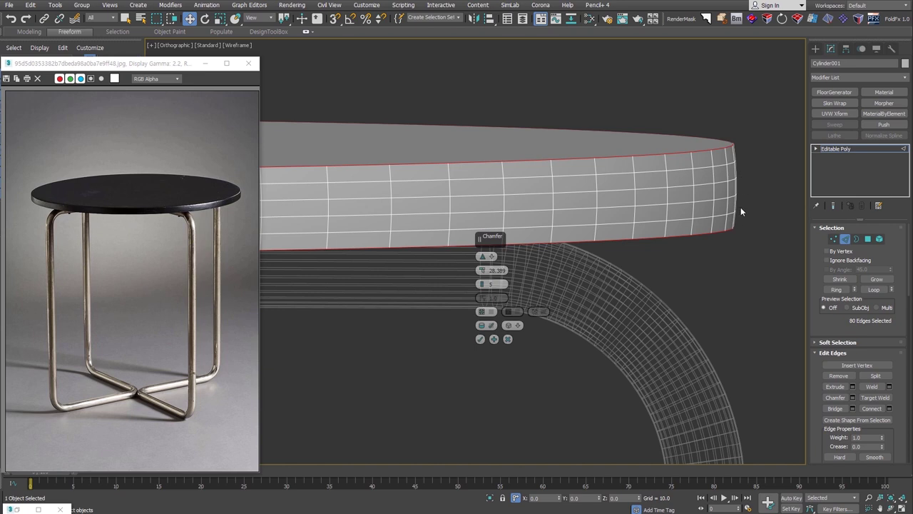
left_click(480, 340)
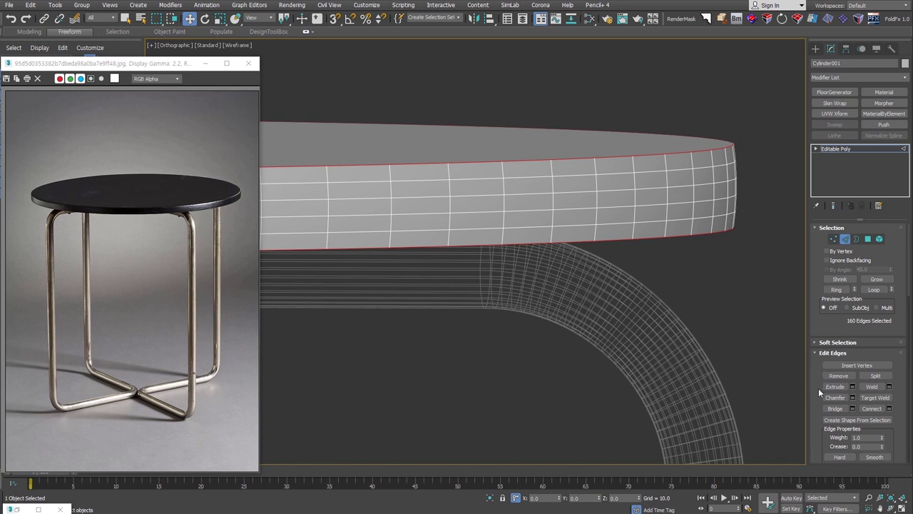
Remove the chamfered rim edges, then select the tabletop's top and bottom cap faces.
left_click(838, 376)
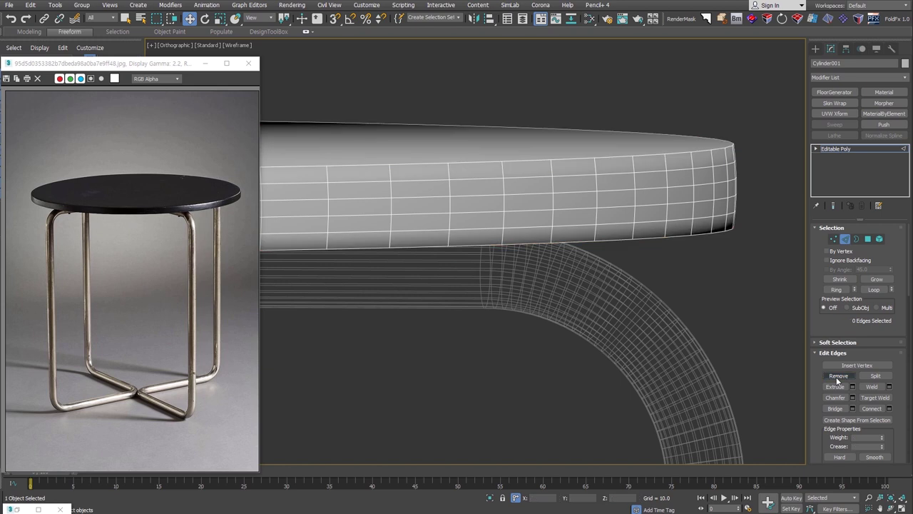
key("shift+z")
left_click(866, 239)
left_click(705, 235)
mouse_move(703, 234)
middle_mouse_down("alt")
mouse_move(700, 276)
mouse_move(654, 238)
mouse_move(615, 154)
mouse_move(605, 248)
middle_mouse_up("alt")
left_click(619, 217, "ctrl")
Inset the top and bottom cap faces, then clear the face selection.
right_click(605, 248)
left_click(603, 298)
left_click_drag(616, 255, 632, 241)
left_click_drag(831, 322, 841, 238)
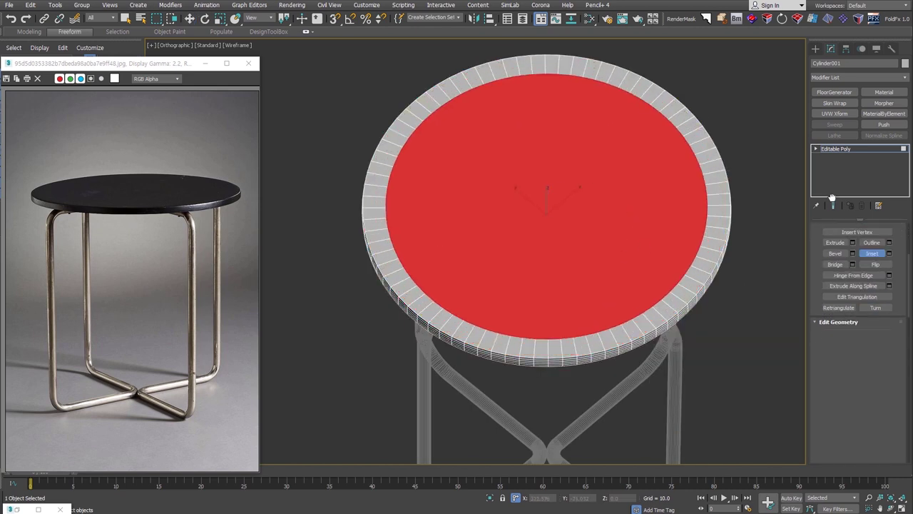
key("ctrl+d")
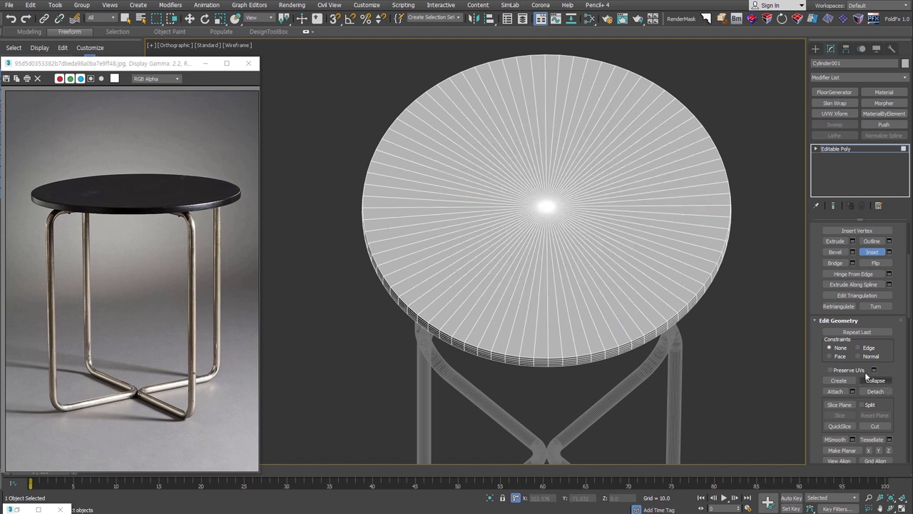
middle_click_drag(721, 328, 576, 199, "alt")
In Edge mode, select the tabletop's top and bottom rim edge loops.
left_click(816, 148)
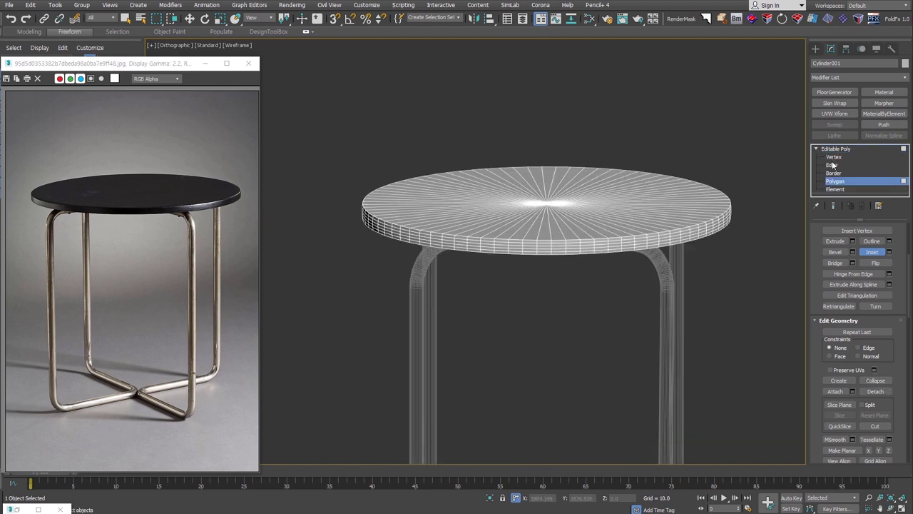
left_click(833, 156)
left_click(833, 165)
scroll(731, 220, "up", 5)
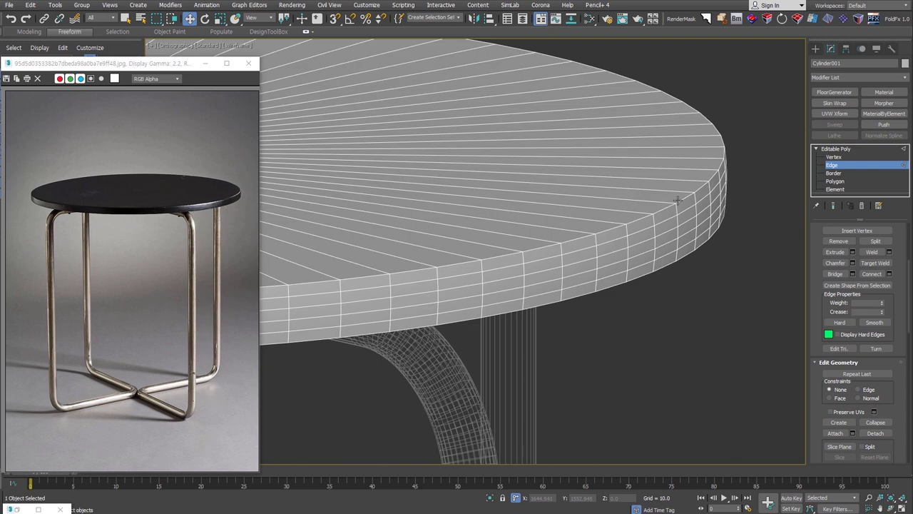
double_click(680, 200)
double_click(685, 256, "ctrl")
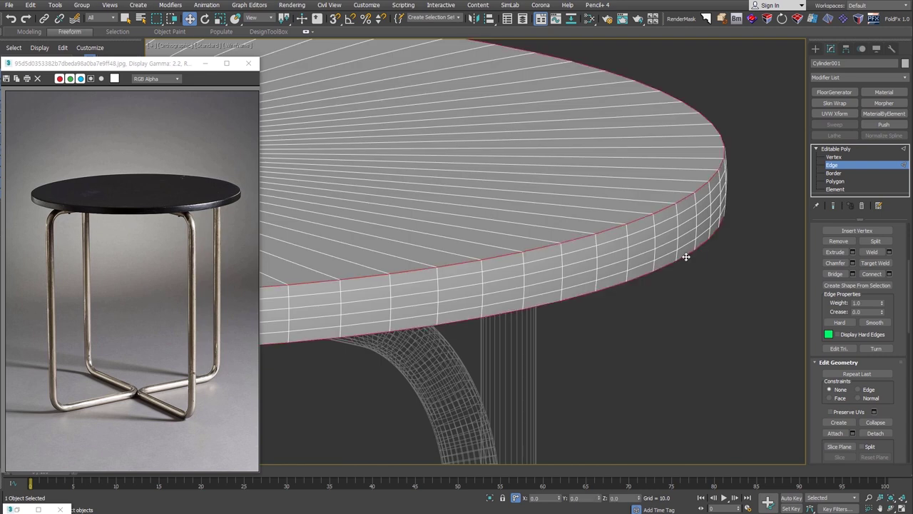
Chamfer both rim loops with amount 1.163 and 5 segments.
right_click(668, 187)
left_click(582, 251)
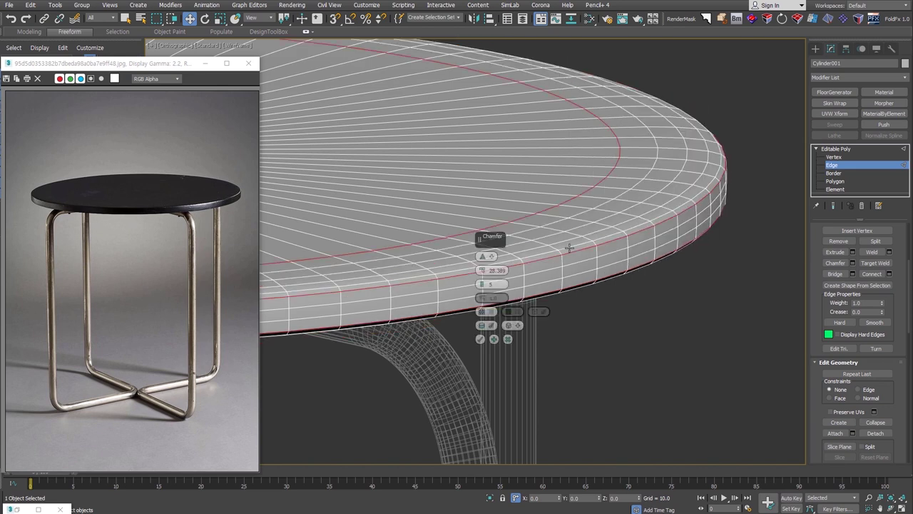
left_click_drag(502, 264, 502, 285)
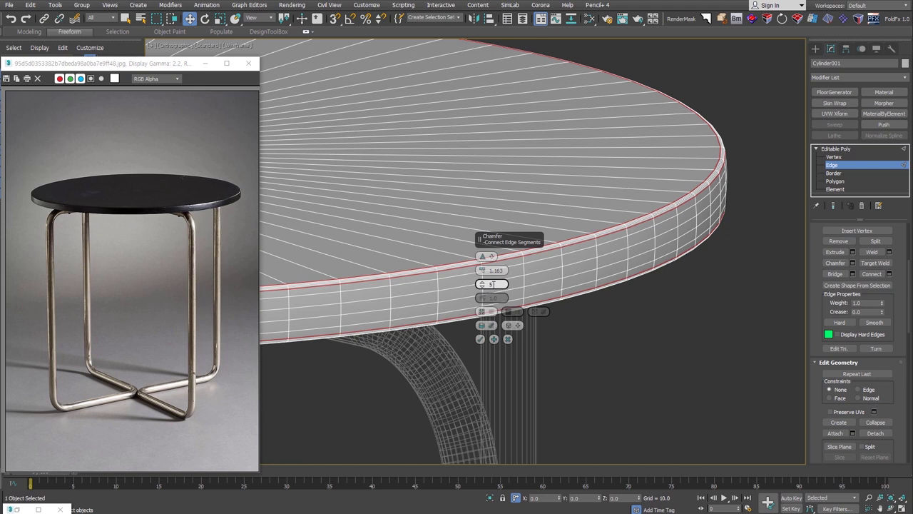
key("Return")
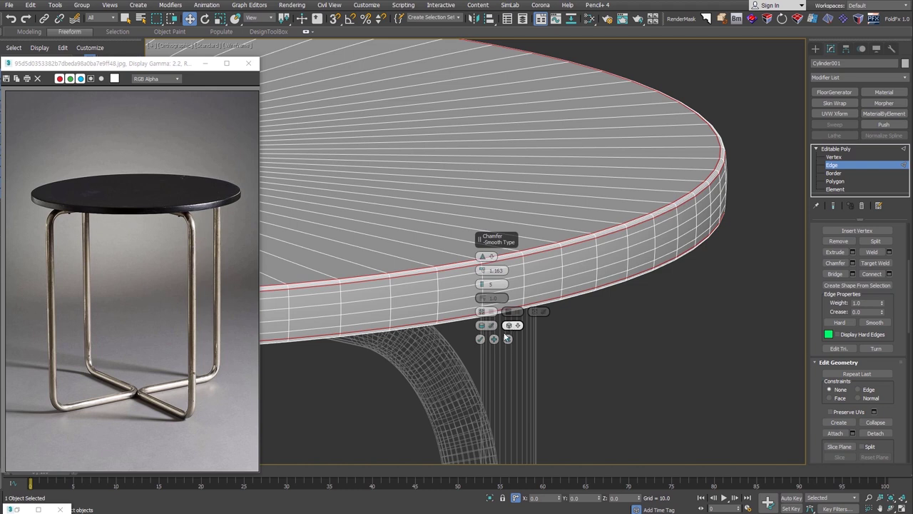
left_click(480, 339)
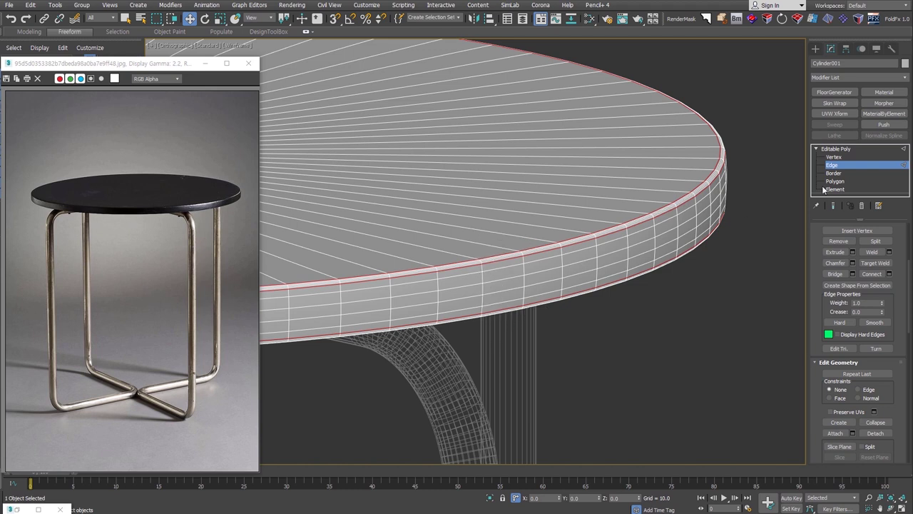
scroll(684, 262, "down", 5)
scroll(749, 278, "up", 2)
Switch to shaded display with edges and give the tabletop a Material modifier with ID 1.
left_click(749, 278)
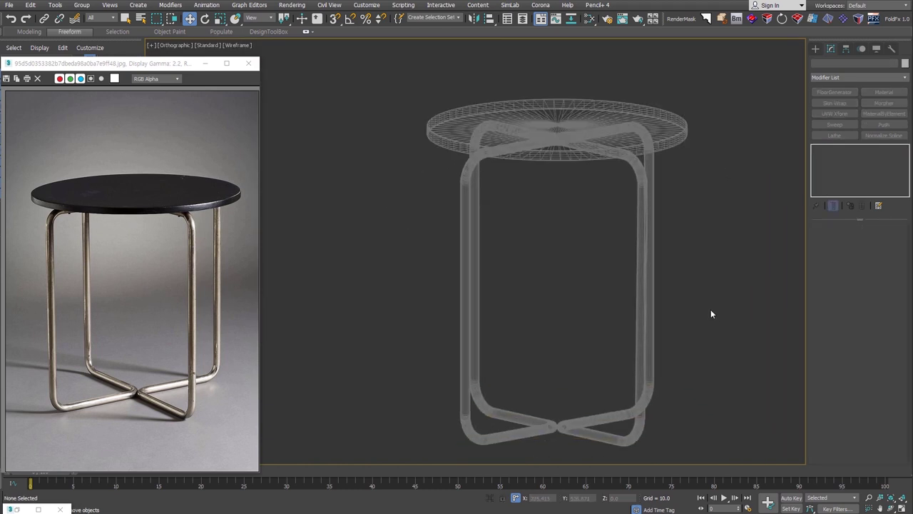
key("F3")
key("ctrl+z")
middle_click_drag(698, 313, 622, 333, "alt")
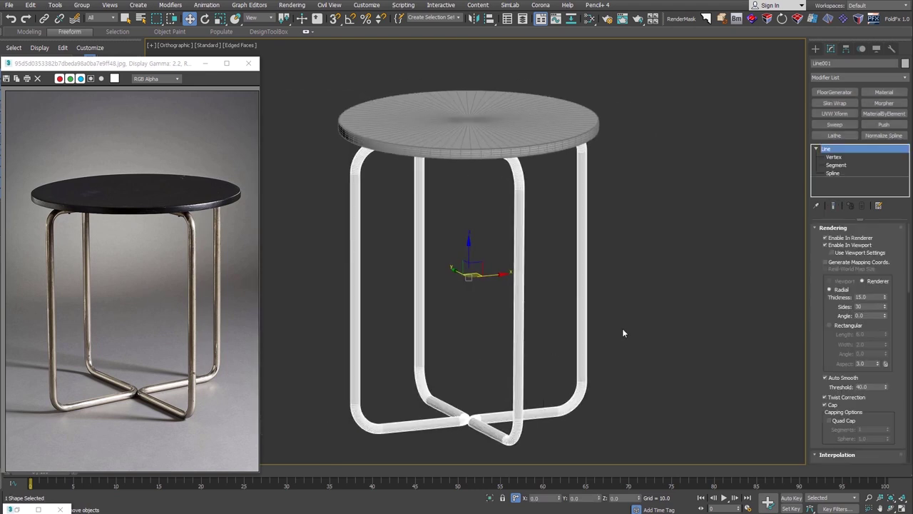
left_click(537, 135)
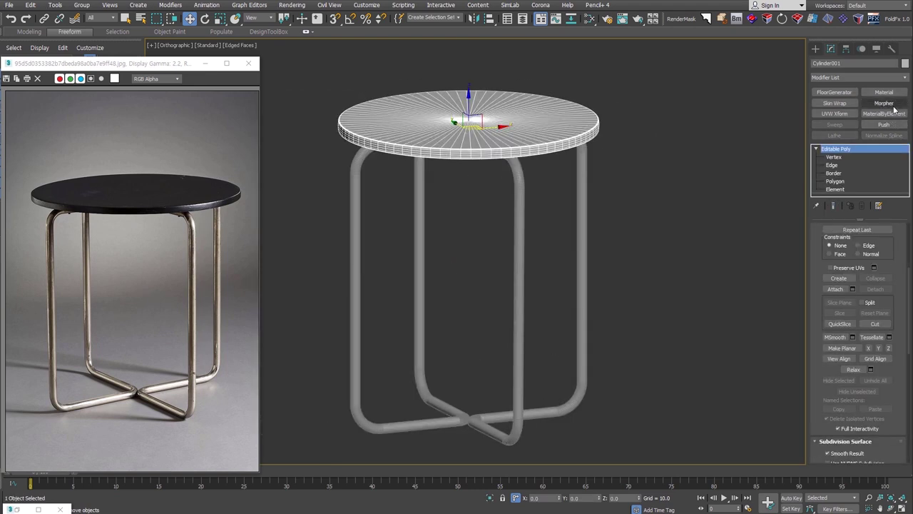
left_click(886, 92)
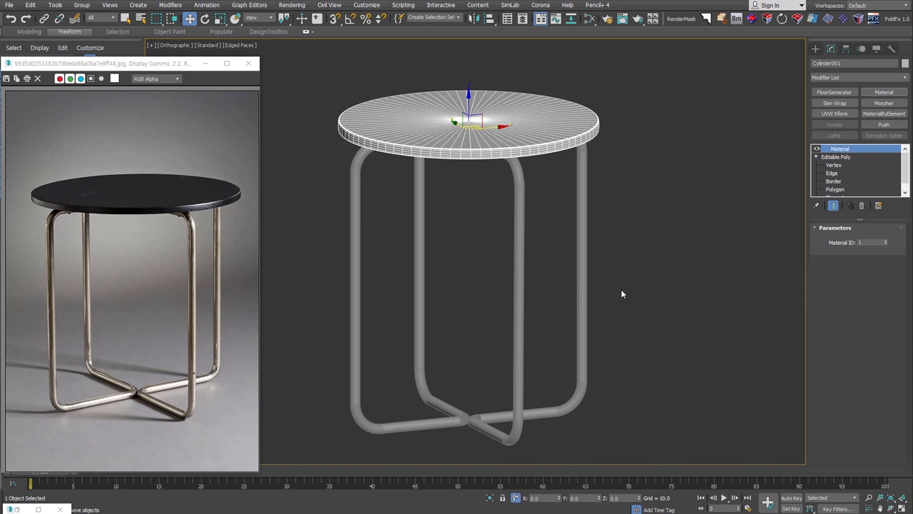
Give the tubular legs a Material modifier with ID 2.
left_click(587, 348)
left_click(883, 92)
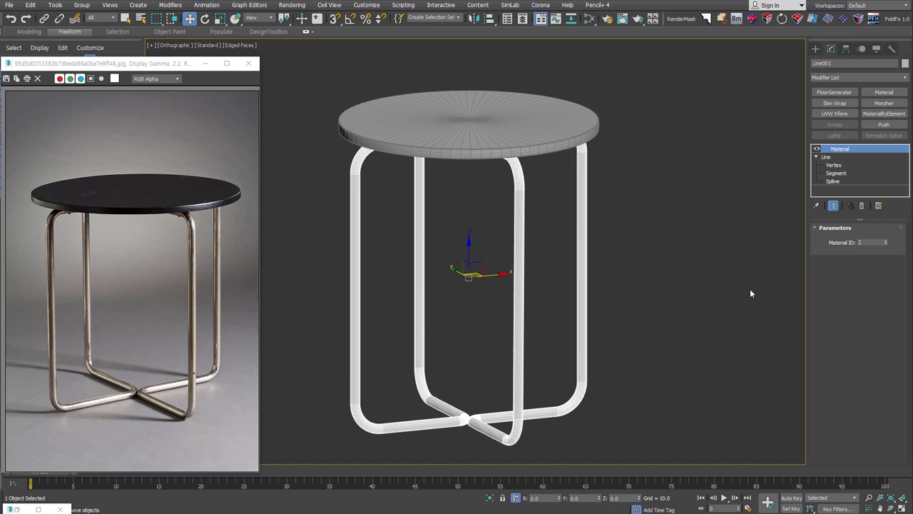
left_click(555, 144)
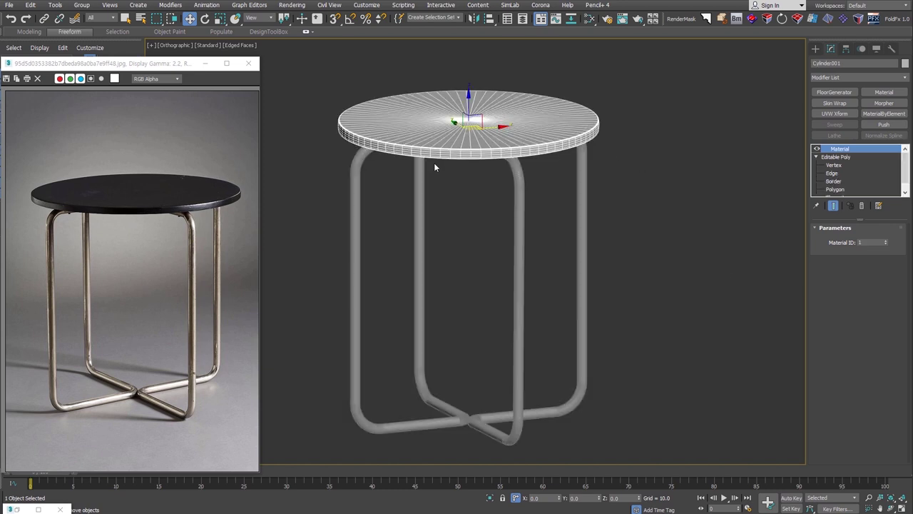
left_click(697, 357)
Select the tabletop and legs and group them as 'stool'.
key("ctrl+a")
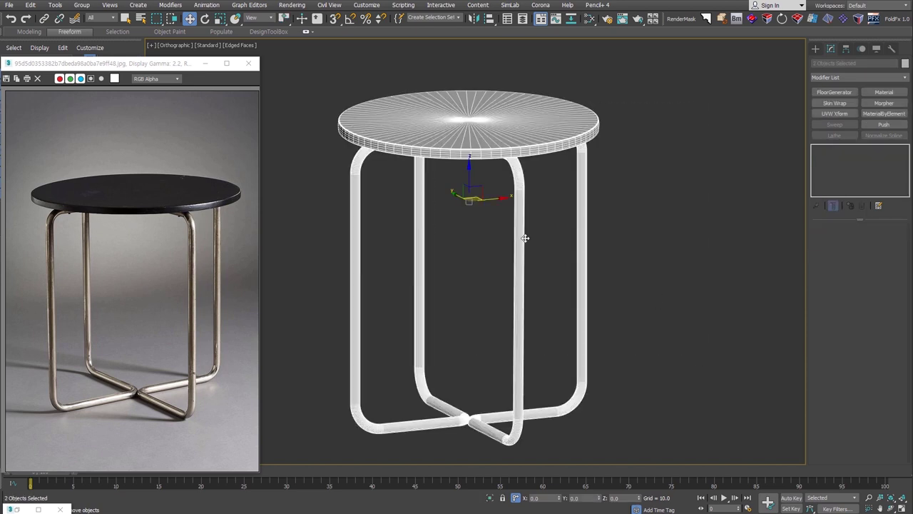
left_click(82, 5)
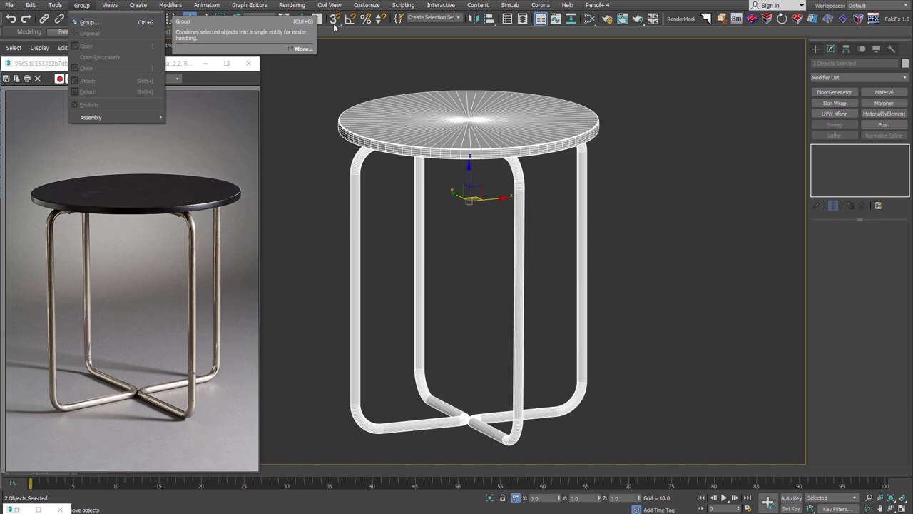
left_click(626, 181)
key("ctrl+g")
type("stool")
key("Return")
In the Slate Material Editor, add a Multi/Sub-Object material with two sub-material slots.
left_click(589, 19)
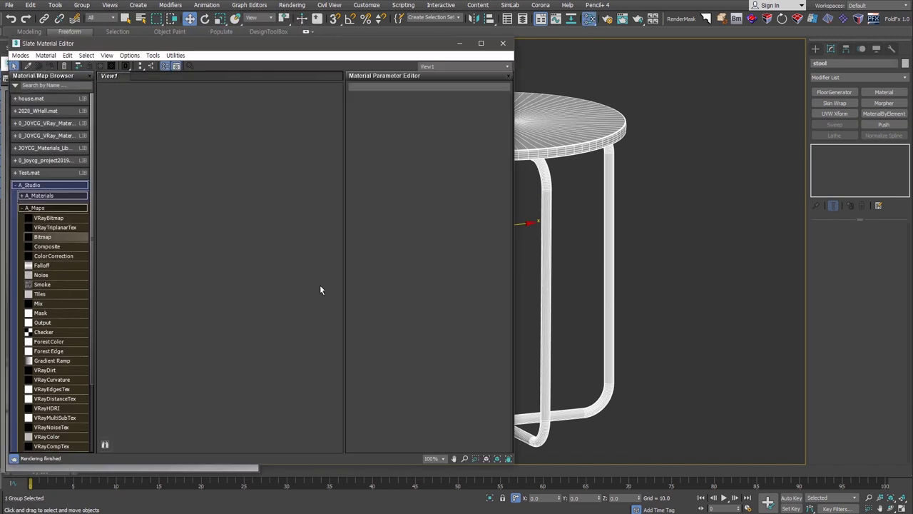
left_click(61, 195)
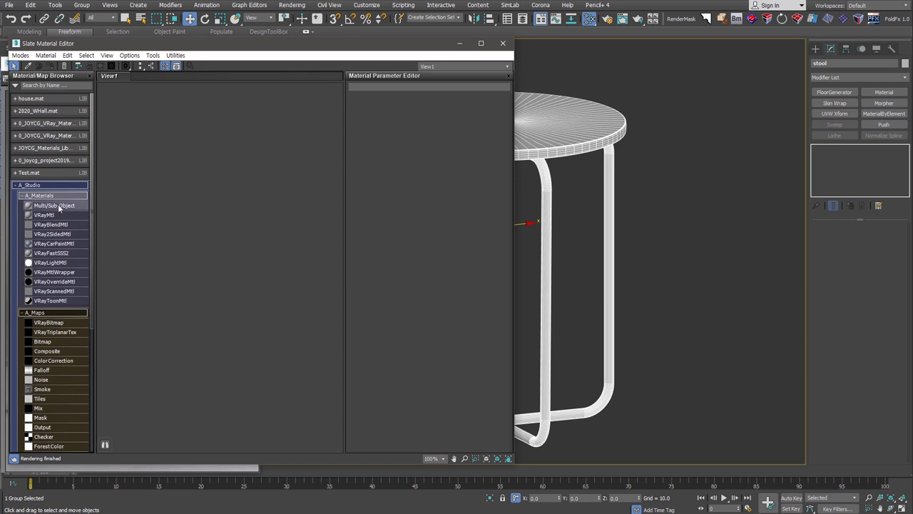
left_click_drag(232, 211, 235, 208)
double_click(252, 208)
left_click(467, 113)
left_click(467, 113)
left_click(467, 113)
left_click(399, 146)
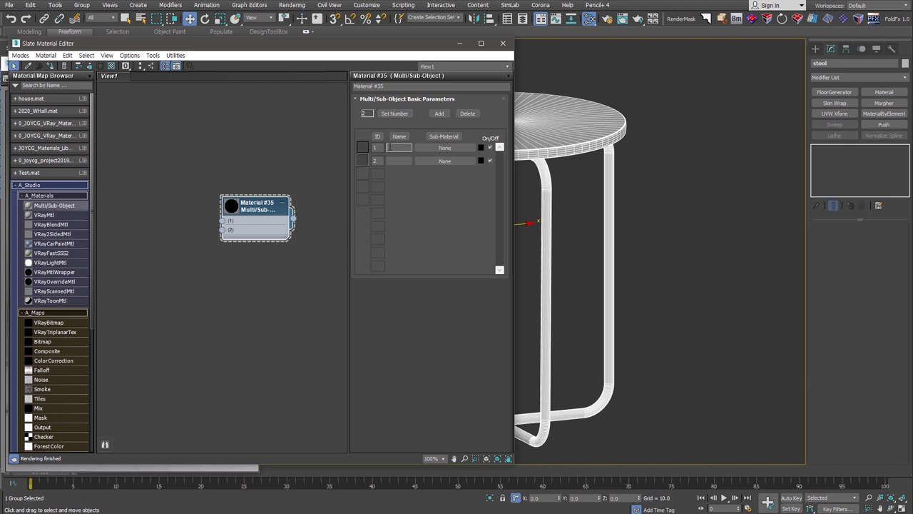
Wire VRayMtl nodes into sub-material slots 1 and 2 and tidy the node layout.
double_click(232, 207)
mouse_move(43, 215)
left_mouse_down()
mouse_move(171, 275)
mouse_move(193, 219)
left_mouse_up()
left_click(56, 184)
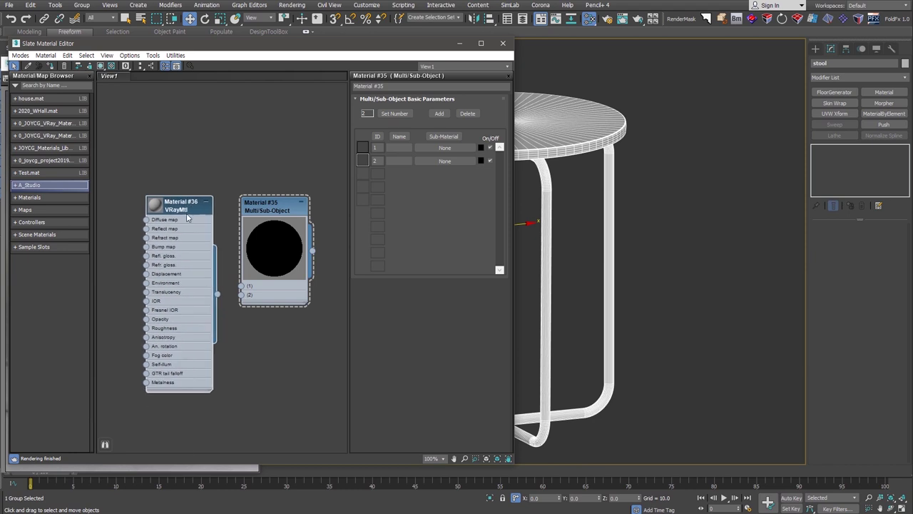
double_click(155, 206)
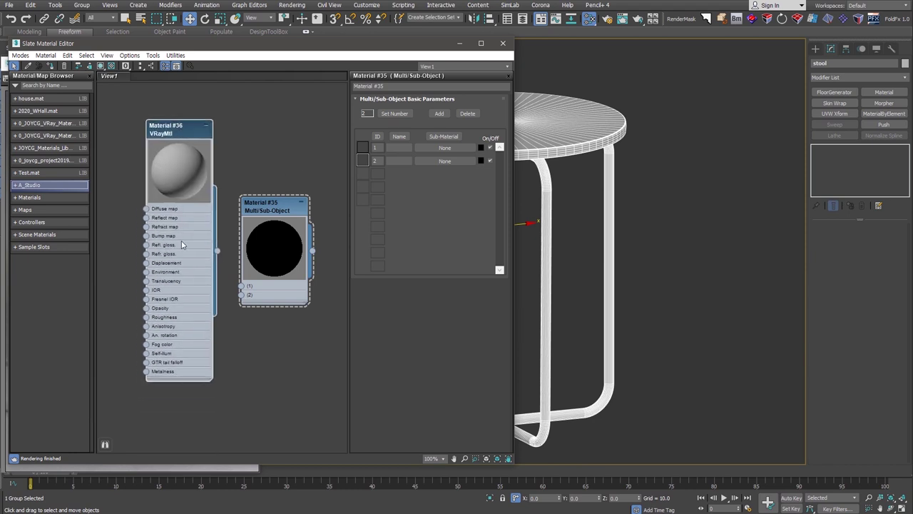
right_click(188, 251)
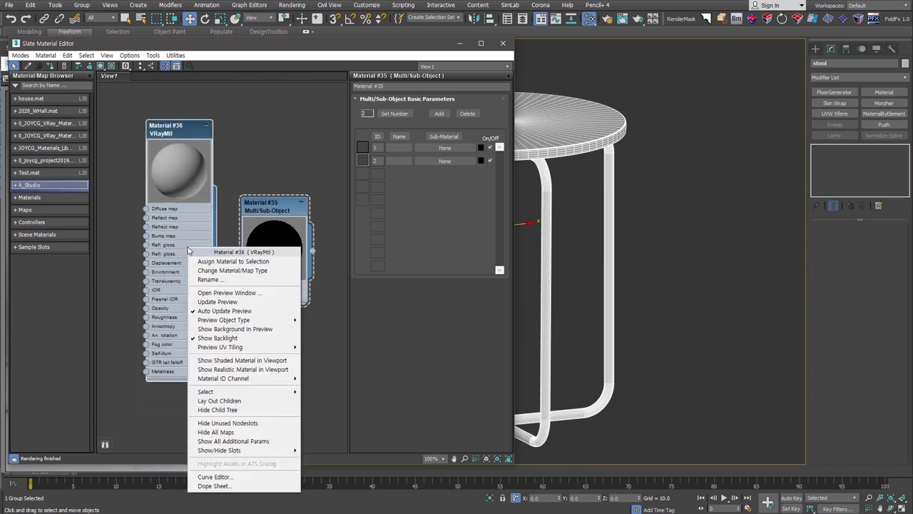
left_click(268, 426)
left_click_drag(178, 128, 178, 194)
mouse_move(216, 230)
left_mouse_down()
mouse_move(241, 285)
mouse_move(293, 268)
left_mouse_up()
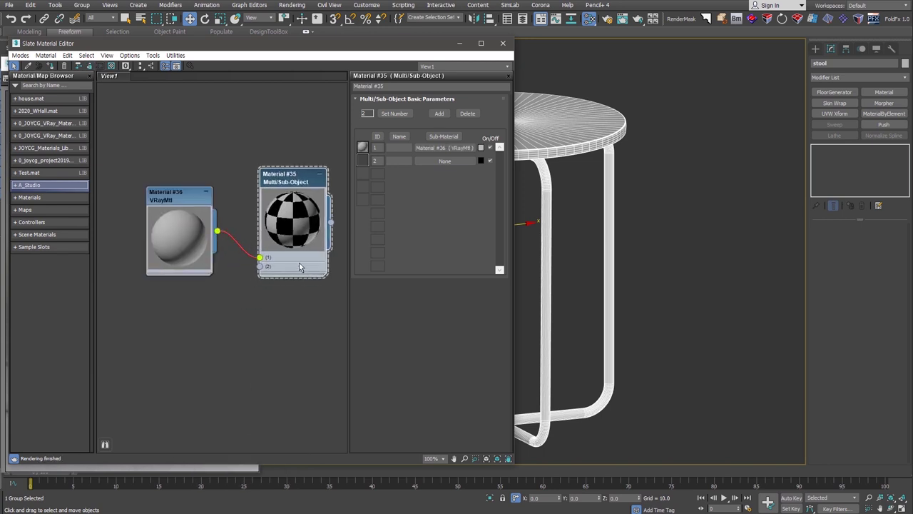
mouse_move(185, 240)
left_mouse_down("shift")
mouse_move(185, 345)
mouse_move(261, 266)
left_mouse_up("shift")
key("l")
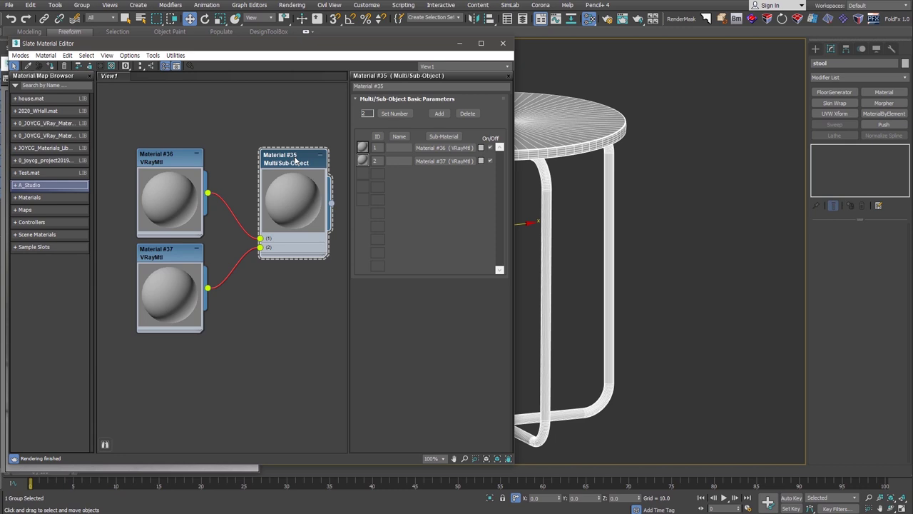
Rename the Multi/Sub-Object material to 'stool' and open Material #36's parameters.
left_click_drag(391, 86, 340, 87)
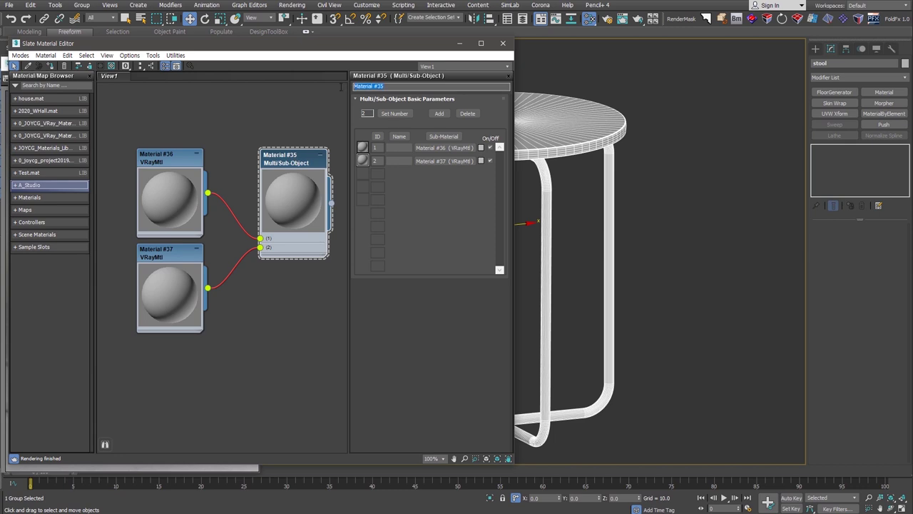
type("stool")
left_click_drag(282, 159, 263, 159)
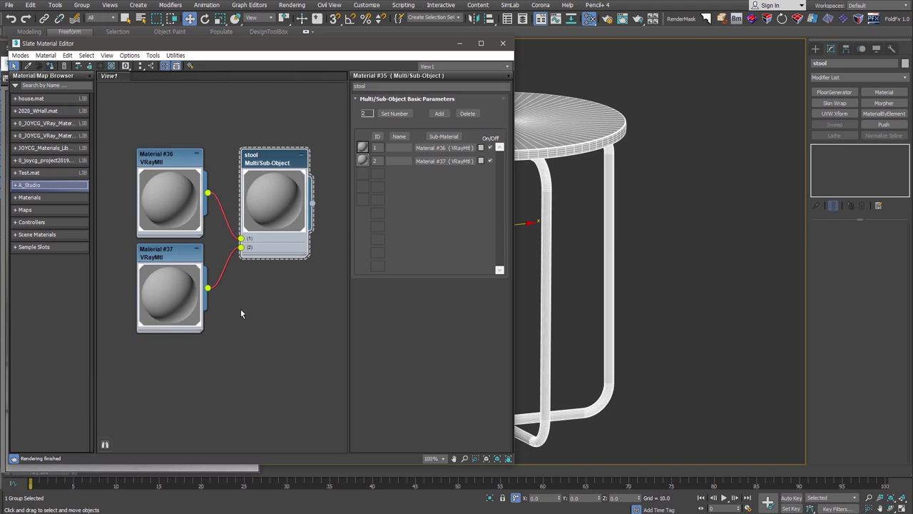
left_click(166, 167)
double_click(166, 166)
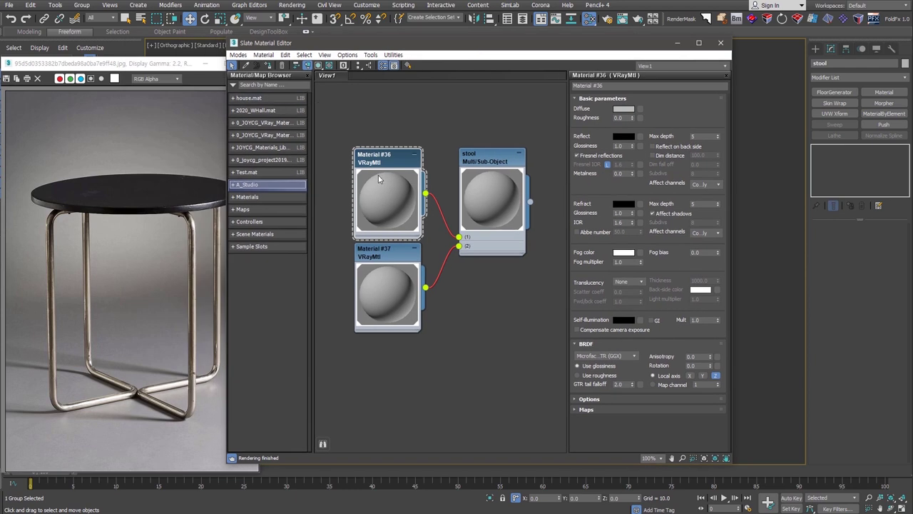
Set Material #36's diffuse colour to near-black.
left_click(620, 109)
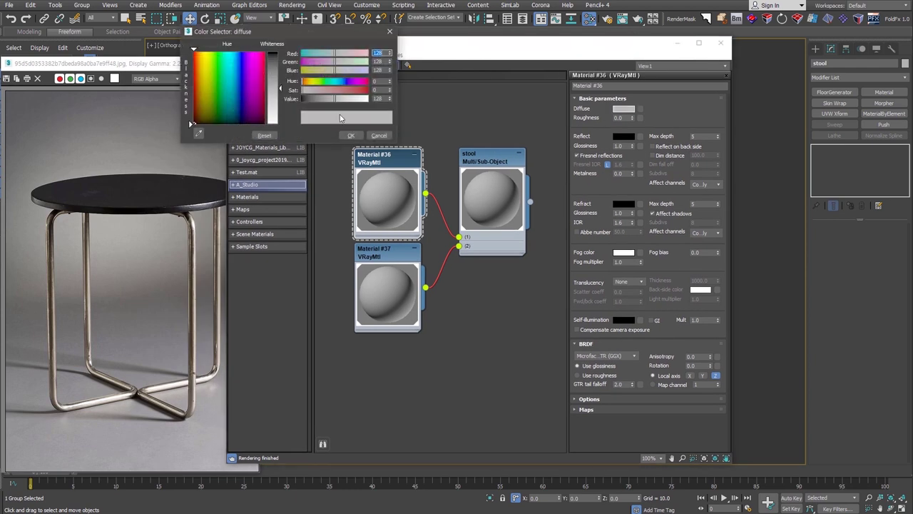
left_click(194, 123)
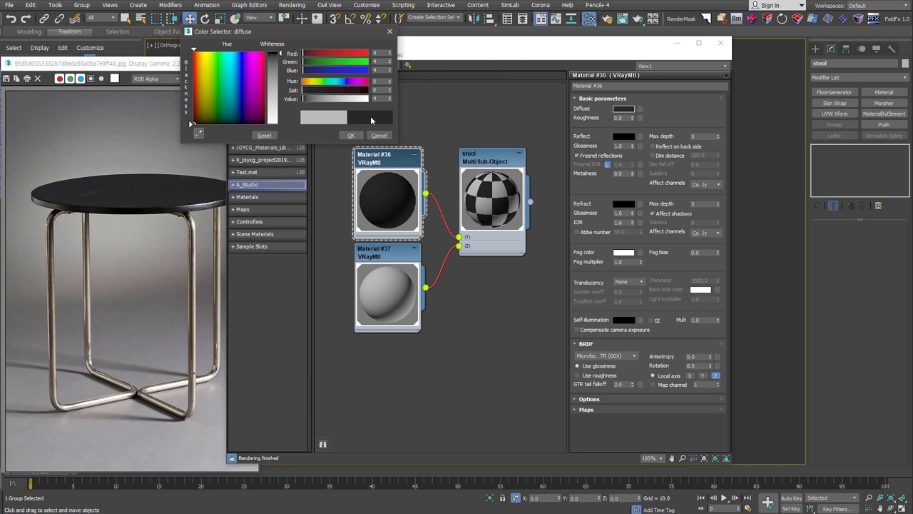
left_click(351, 136)
left_click(350, 136)
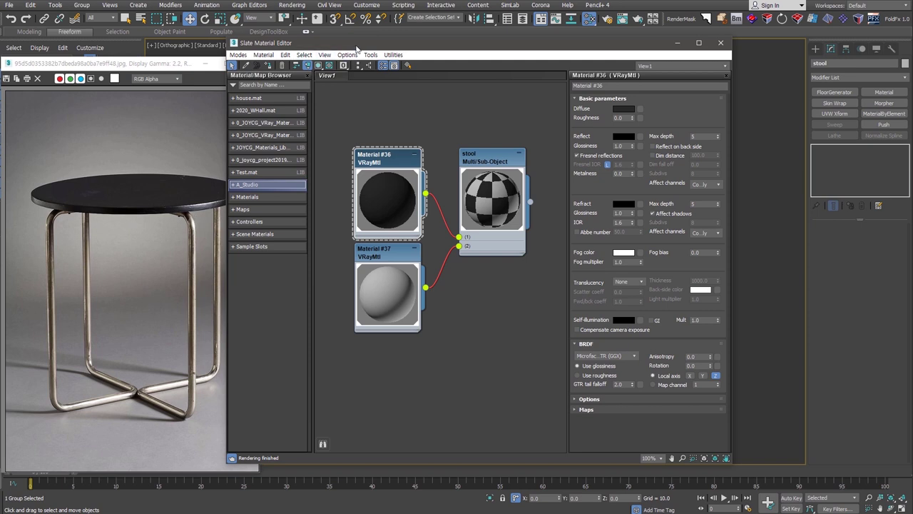
left_click_drag(355, 51, 387, 51)
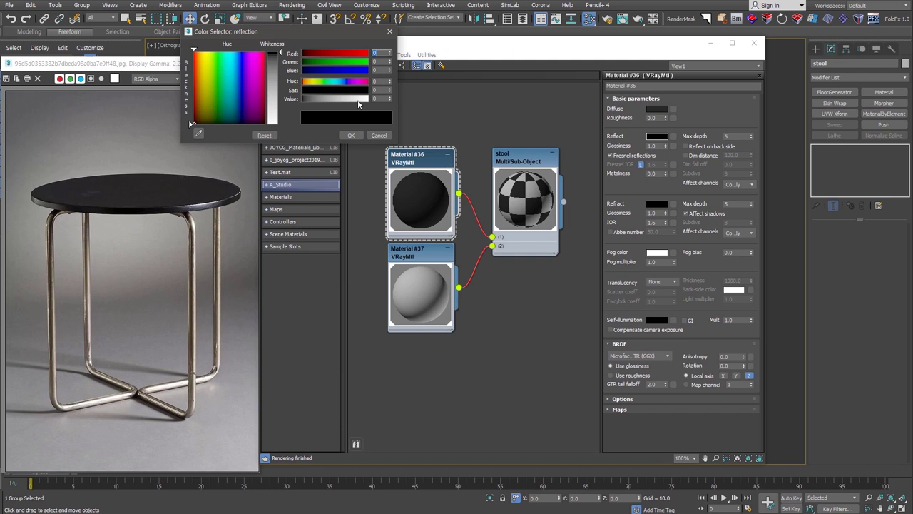
Set the reflection colour to white, enable the checker background, and set reflection glossiness 0.75.
left_click_drag(359, 99, 369, 99)
left_click(350, 134)
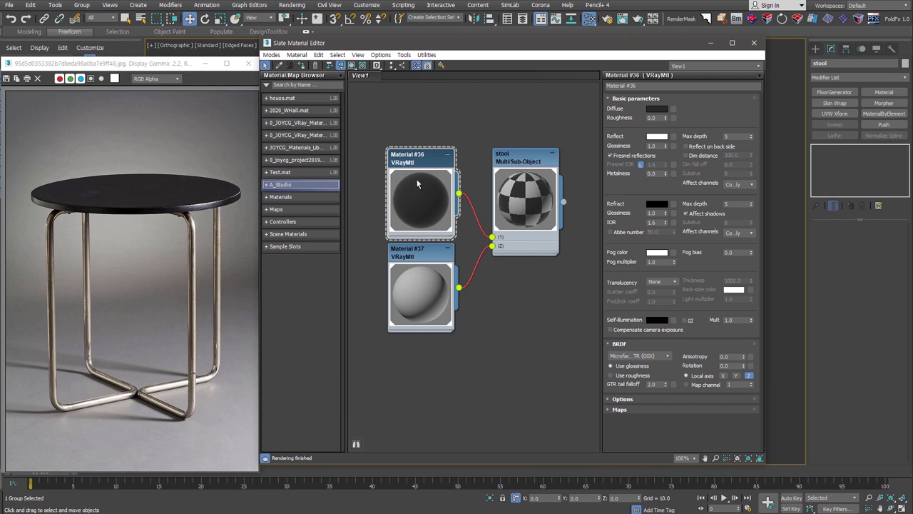
left_click(363, 64)
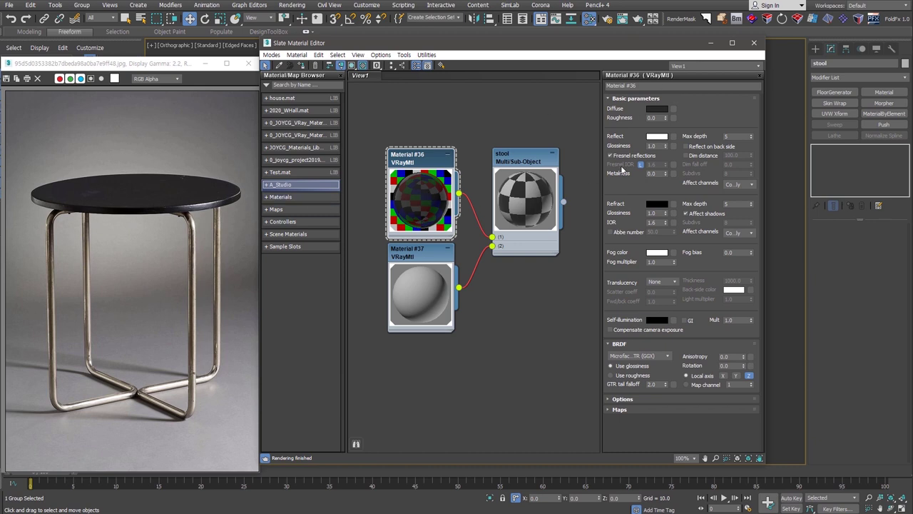
double_click(655, 146)
type("0.75")
key("Return")
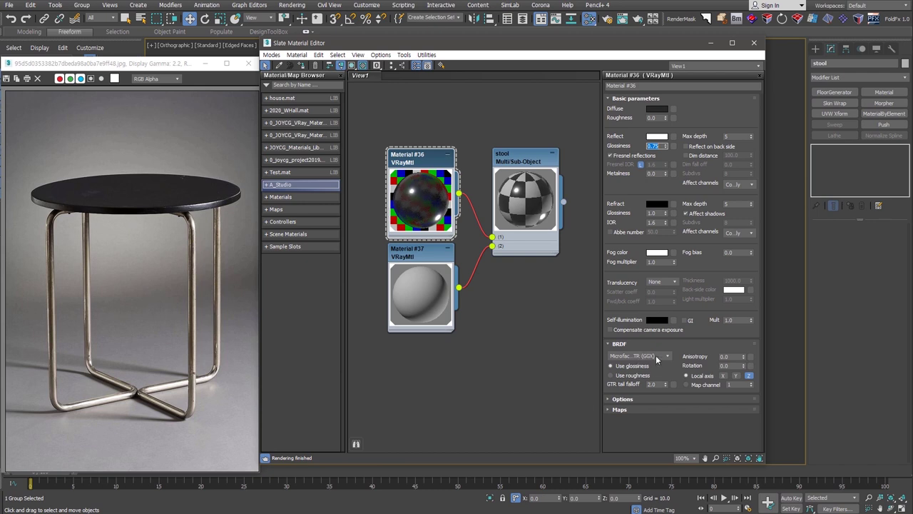
Set Material #36's GTR tail falloff to 1.2.
left_click(667, 357)
left_click(689, 344)
double_click(658, 383)
type("1.4")
key("Return")
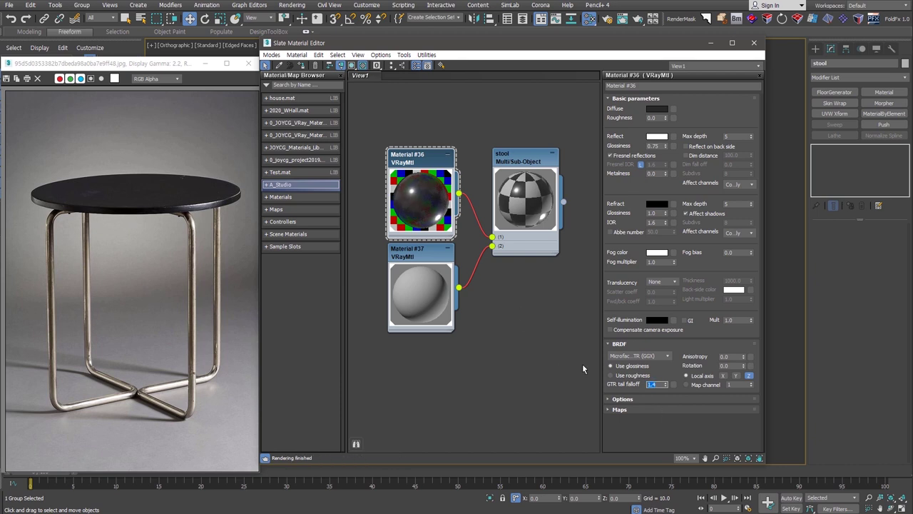
type("2")
key("Return")
Try the Ward BRDF, revert to Microfacet GTR, lower glossiness to 0.7, and select Material #37.
left_click(660, 356)
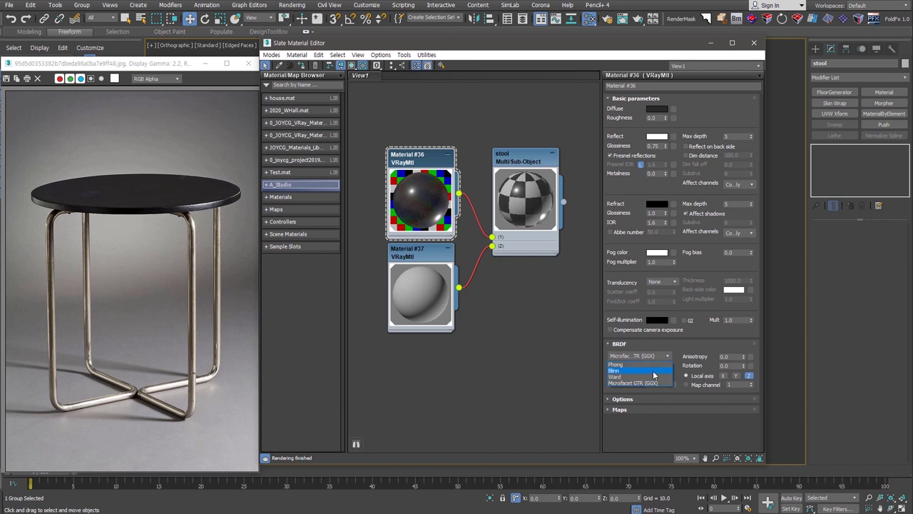
left_click(652, 376)
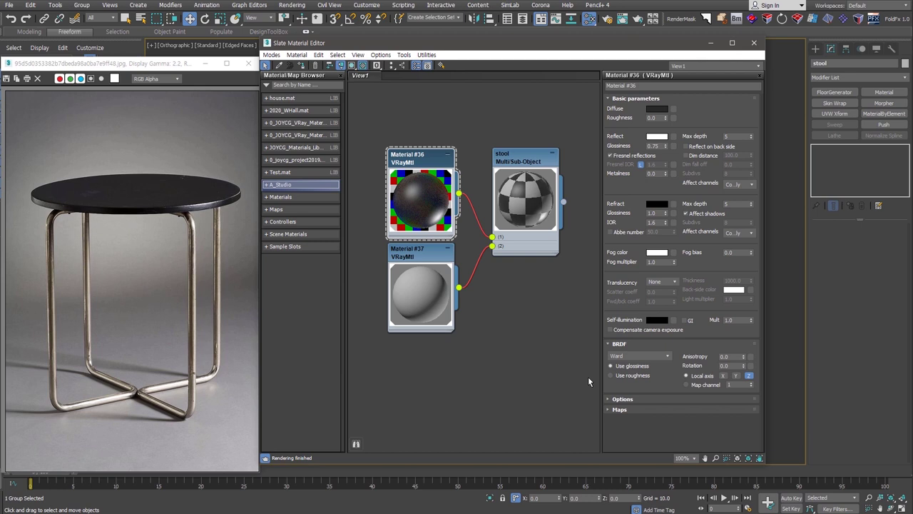
left_click(640, 355)
left_click(634, 380)
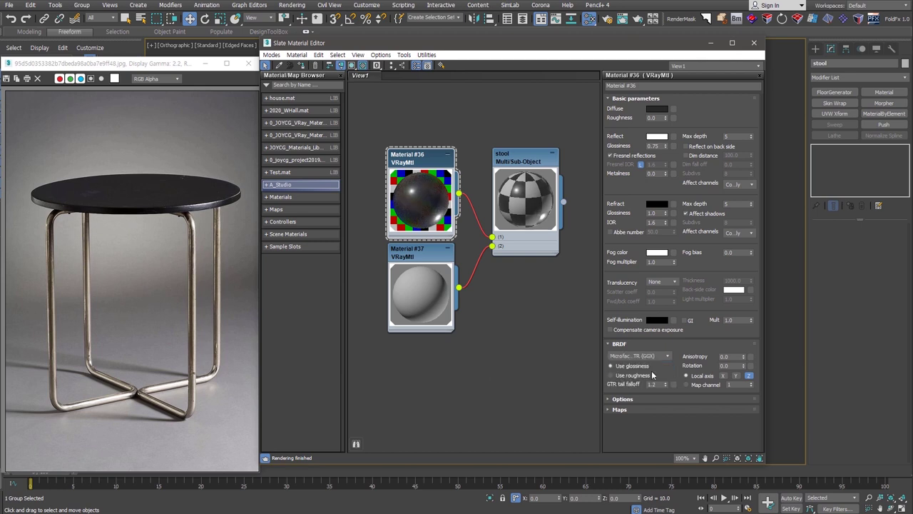
left_click(665, 148)
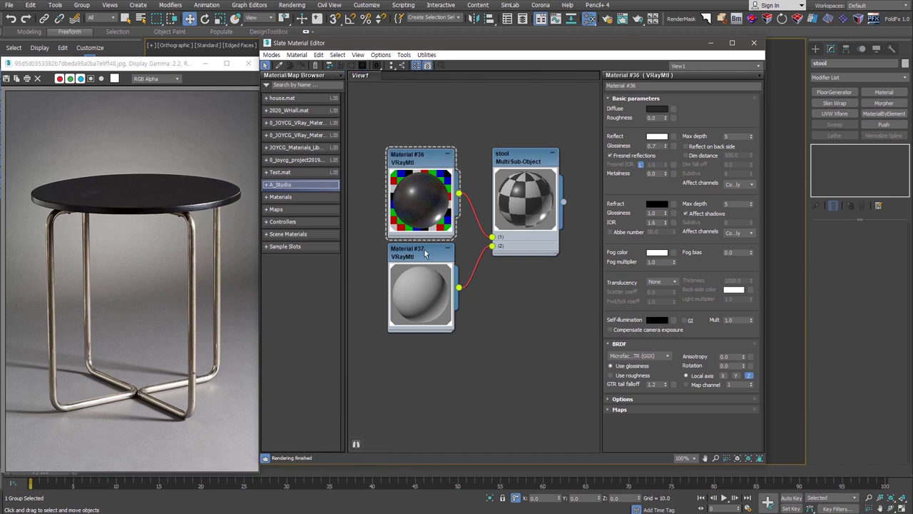
left_click_drag(424, 249, 423, 258)
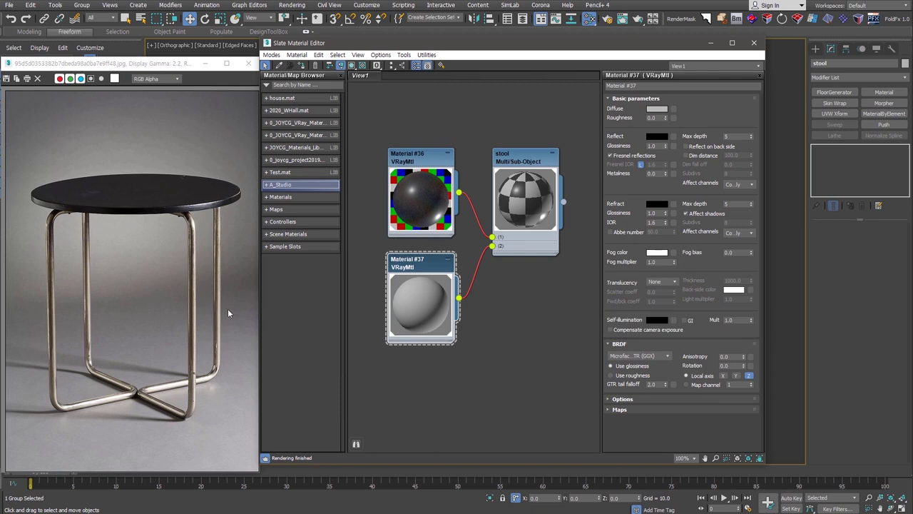
Set Material #37's diffuse colour to a very dark warm grey.
left_click(656, 108)
left_click(275, 57)
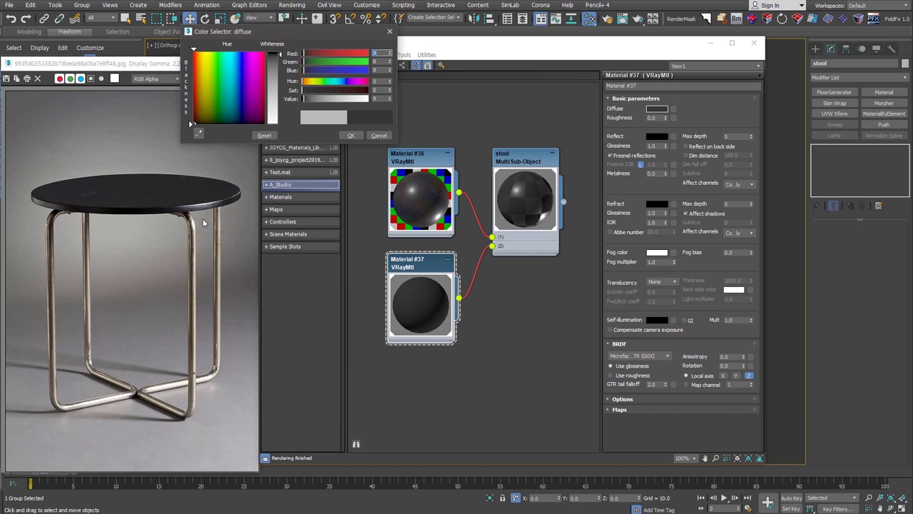
left_click(190, 191)
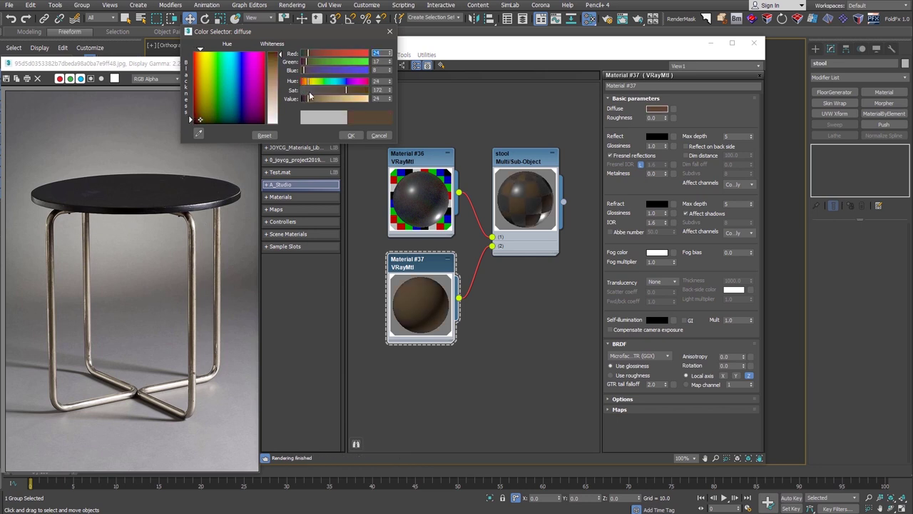
left_click_drag(305, 95, 305, 100)
left_click(390, 54)
left_click(390, 56)
left_click(390, 61)
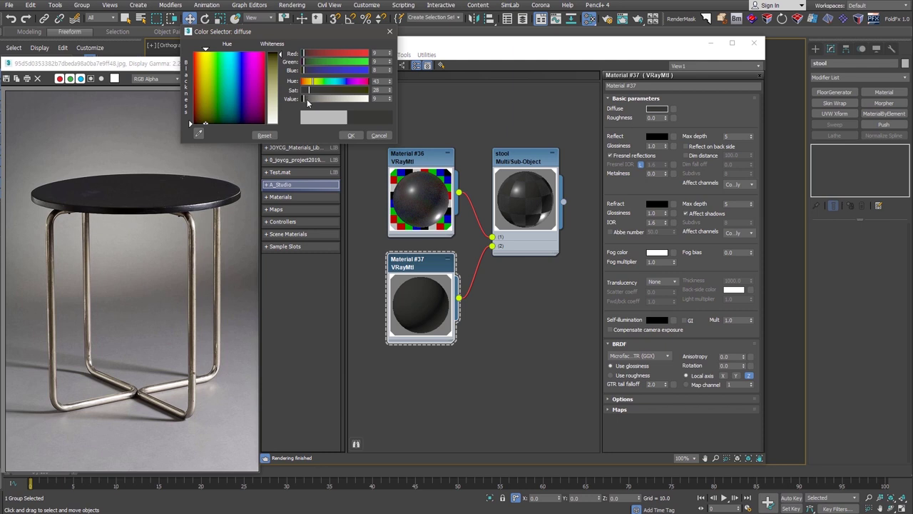
left_click(389, 31)
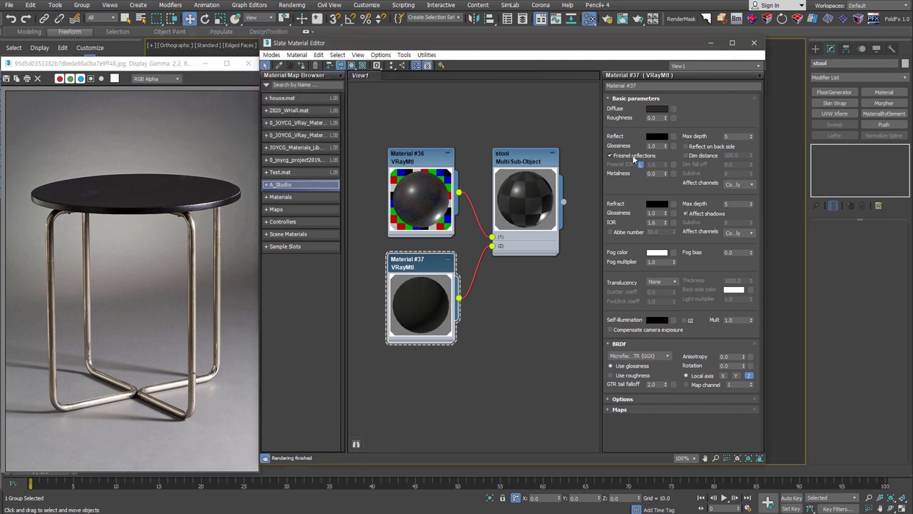
Turn off Fresnel reflections, set the reflection colour to grey 199, and enable the checker background.
left_click(631, 154)
left_click(657, 135)
left_click_drag(303, 100, 354, 98)
left_click(431, 285)
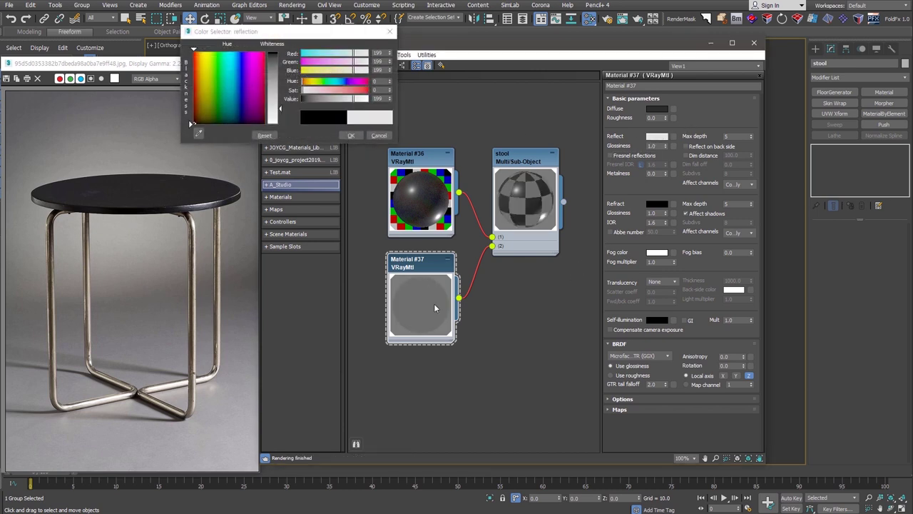
left_click(360, 138)
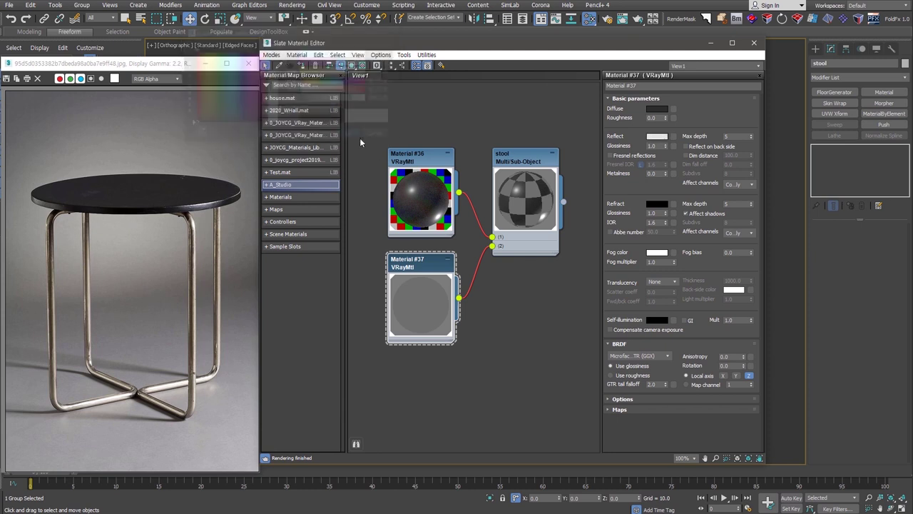
left_click(363, 66)
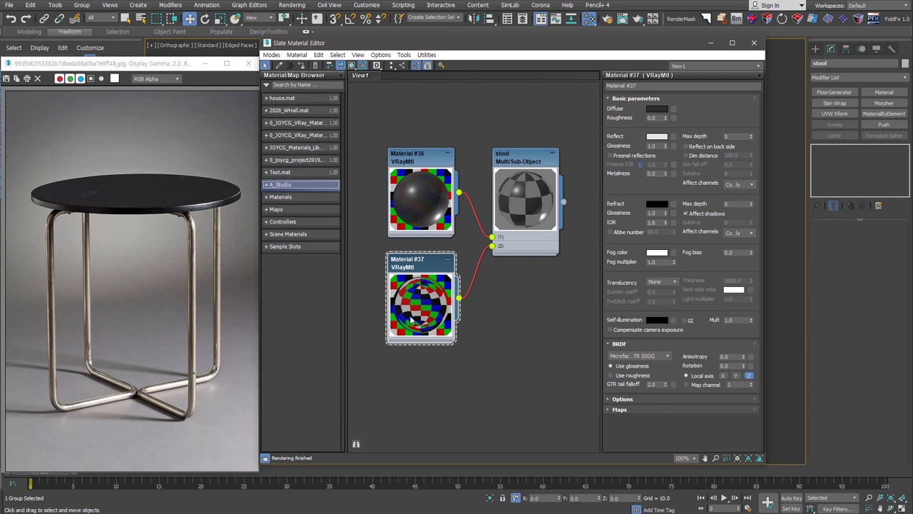
Lower Material #37's reflection colour to mid grey 128 and set reflection glossiness 0.95.
left_click(657, 136)
left_click(334, 98)
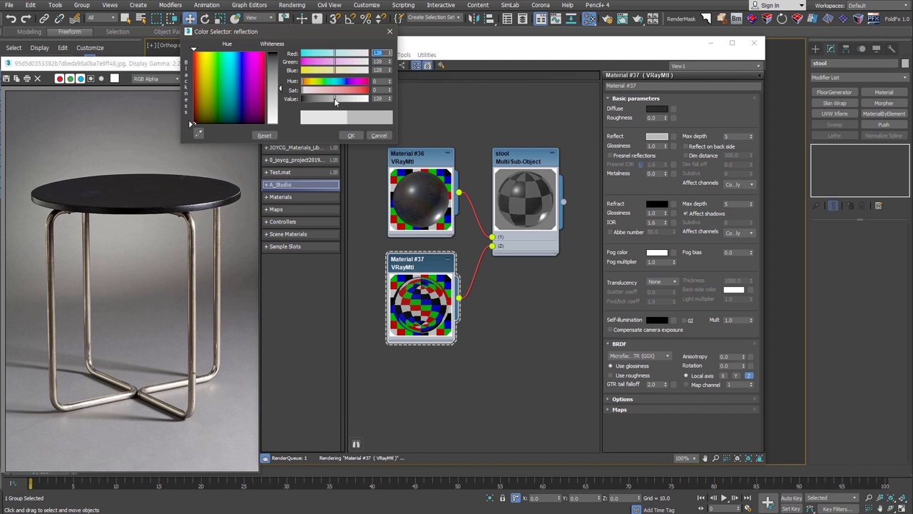
left_click(352, 135)
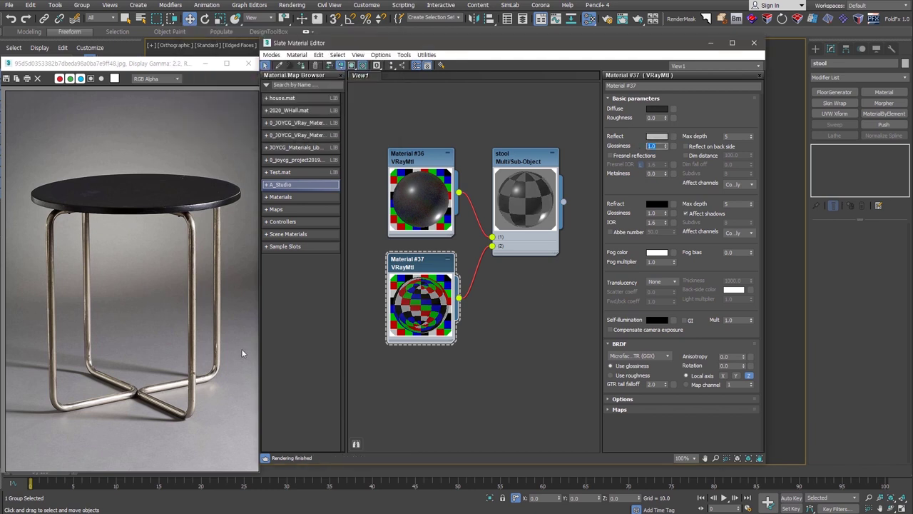
type("0.95")
key("Return")
Adjust the diffuse to a slightly warm dark value of 16 and lower GTR tail falloff to 1.76.
left_click(656, 108)
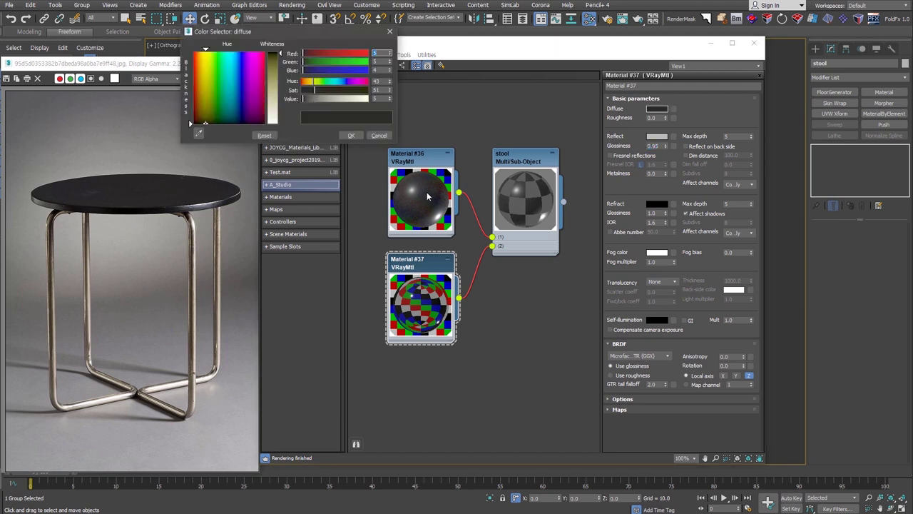
left_click(390, 97)
left_click(390, 97)
left_click(390, 97)
left_click(390, 97)
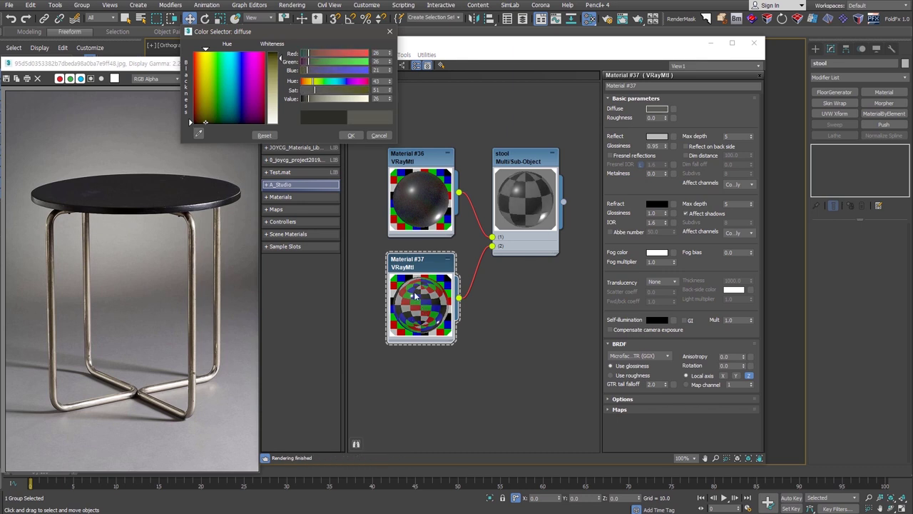
left_click_drag(391, 98, 391, 104)
left_click_drag(390, 52, 391, 50)
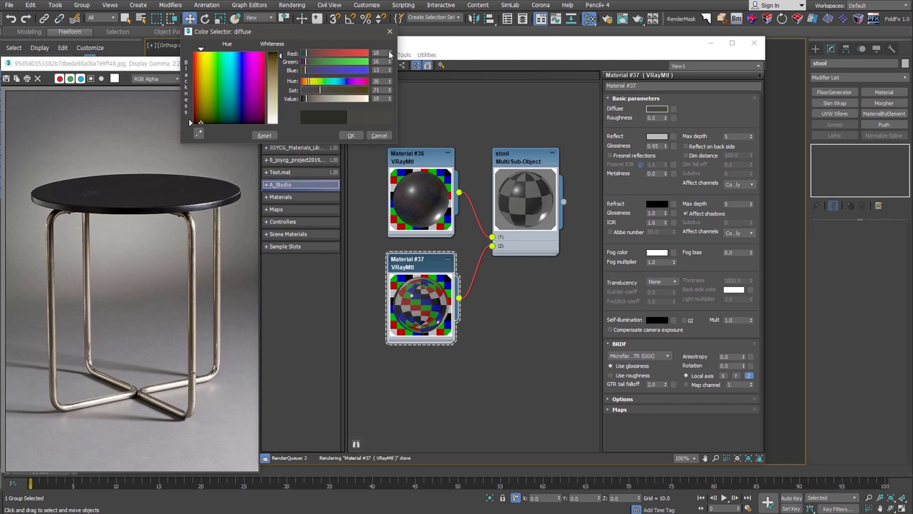
left_click(351, 136)
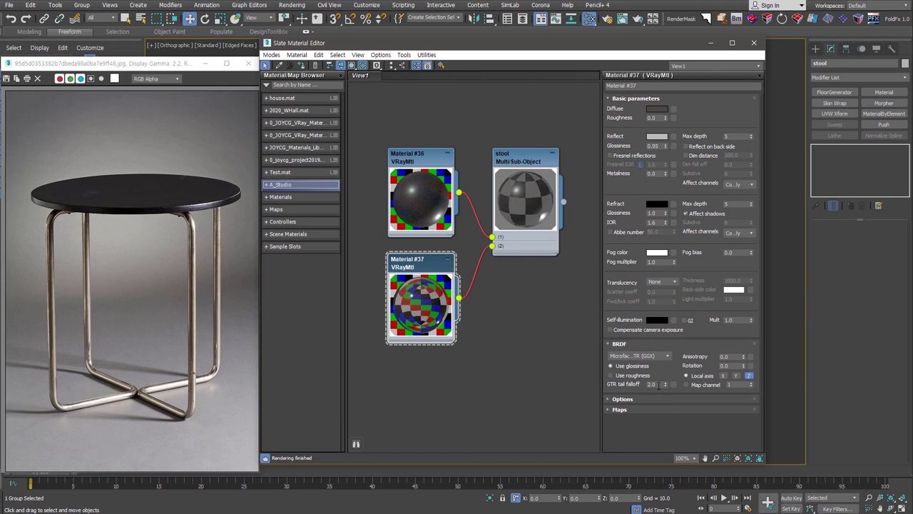
left_click_drag(665, 386, 666, 392)
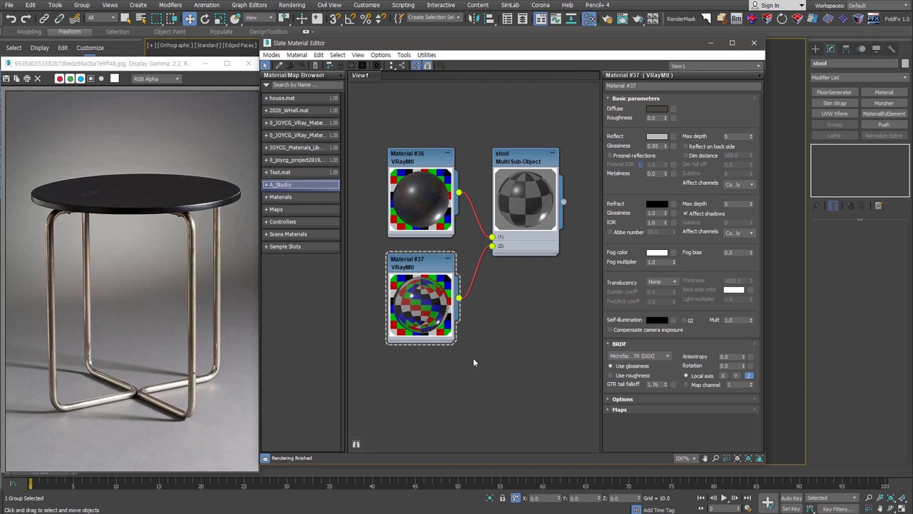
Create a large Plane in Top view around the stool.
left_click(710, 43)
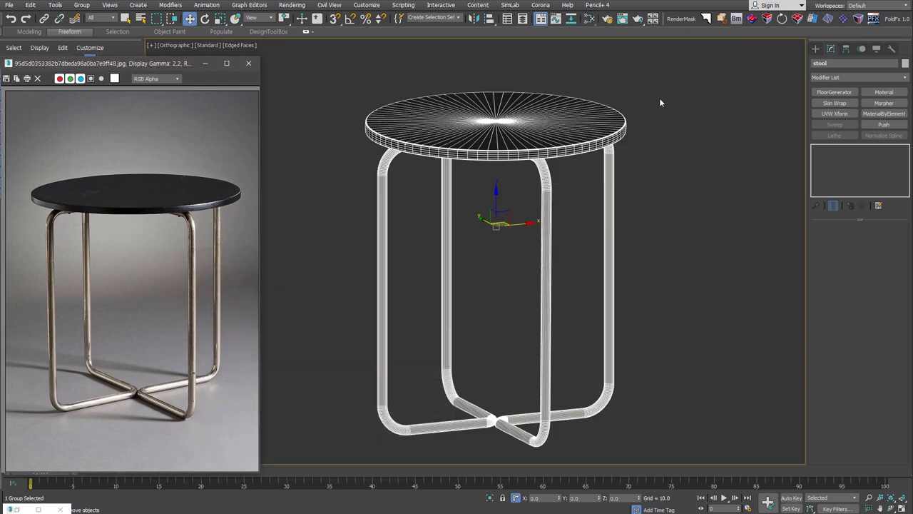
scroll(599, 248, "down", 3)
scroll(577, 261, "down", 2)
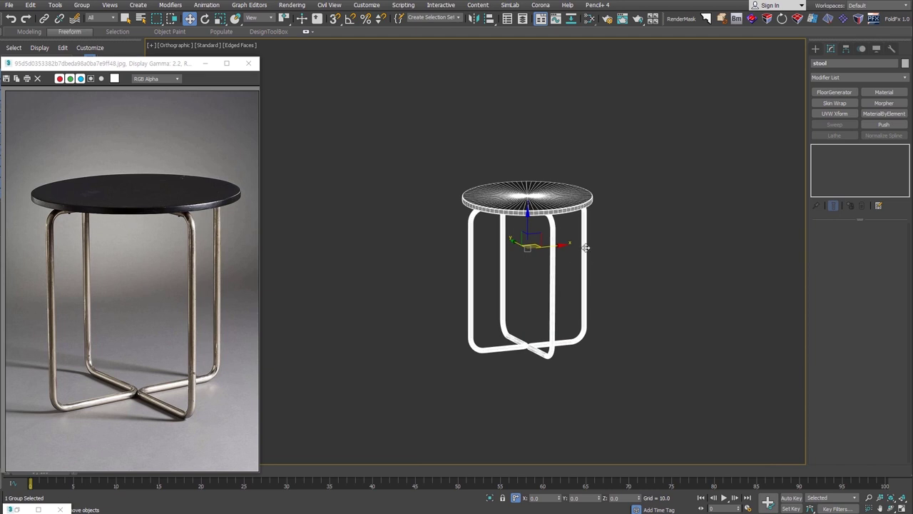
middle_click_drag(550, 250, 584, 247, "alt")
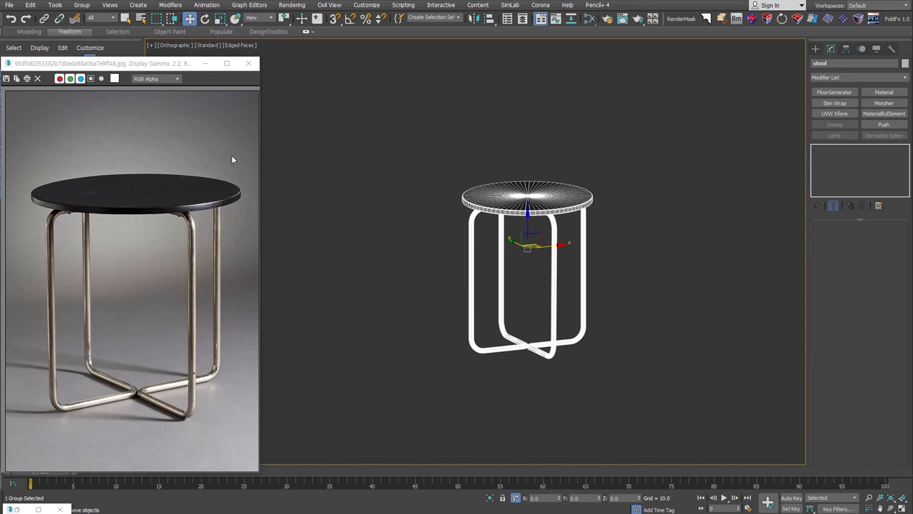
key("t")
scroll(603, 287, "down", 4)
scroll(590, 271, "down", 3)
left_click(816, 48)
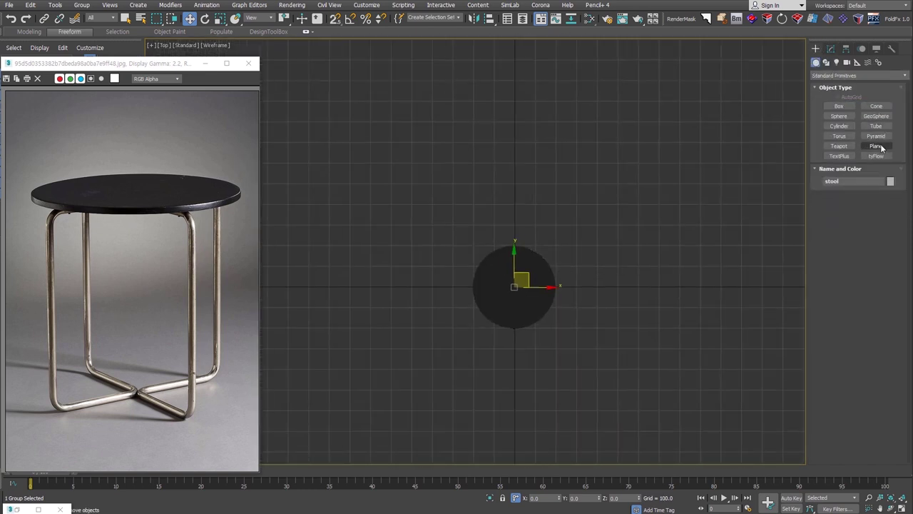
left_click(876, 145)
mouse_move(405, 179)
left_mouse_down()
mouse_move(717, 408)
mouse_move(703, 438)
left_mouse_up()
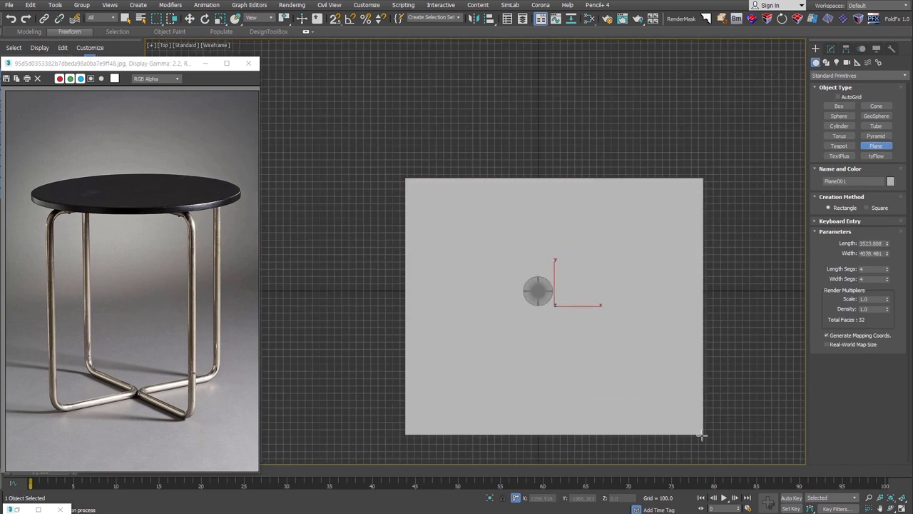
middle_click_drag(703, 438, 579, 321, "alt")
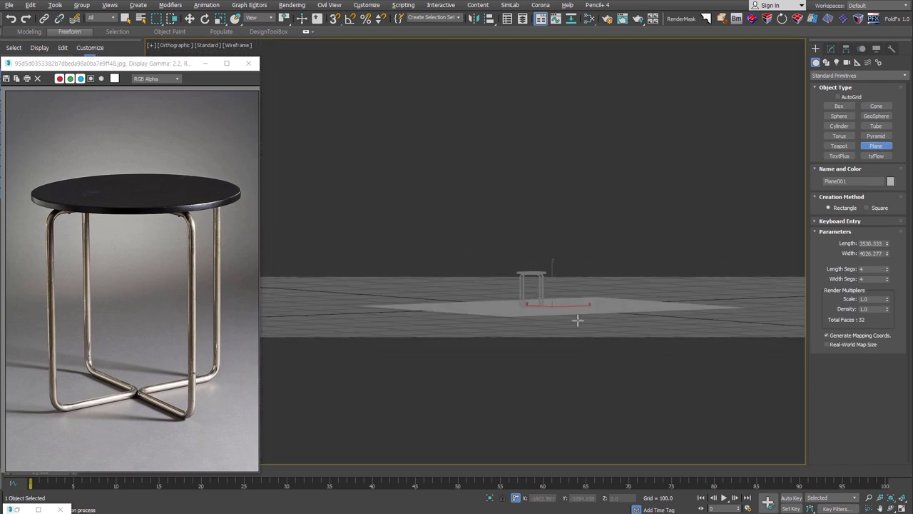
Align the plane's minimum to the minimum of the stool's tube legs.
scroll(540, 316, "up", 3)
scroll(536, 300, "up", 4)
middle_click_drag(536, 301, 365, 275)
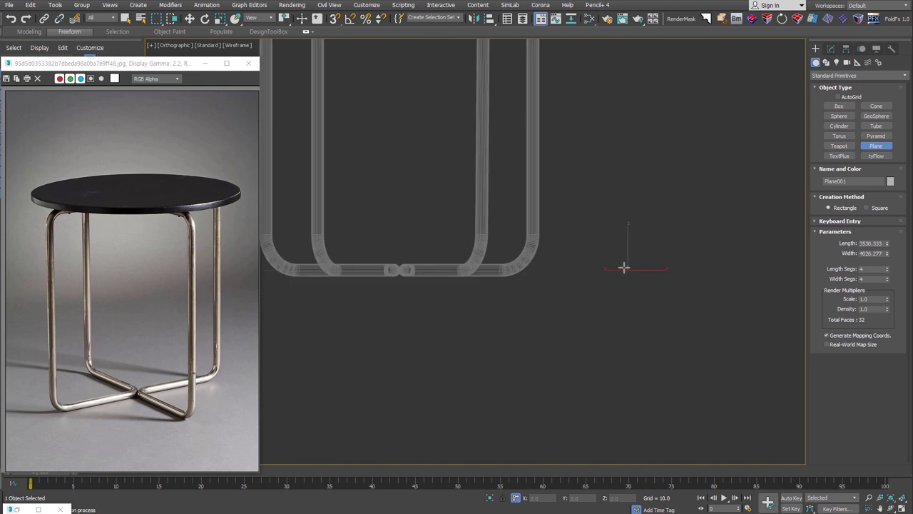
middle_click_drag(628, 264, 561, 255, "alt")
left_click(573, 210)
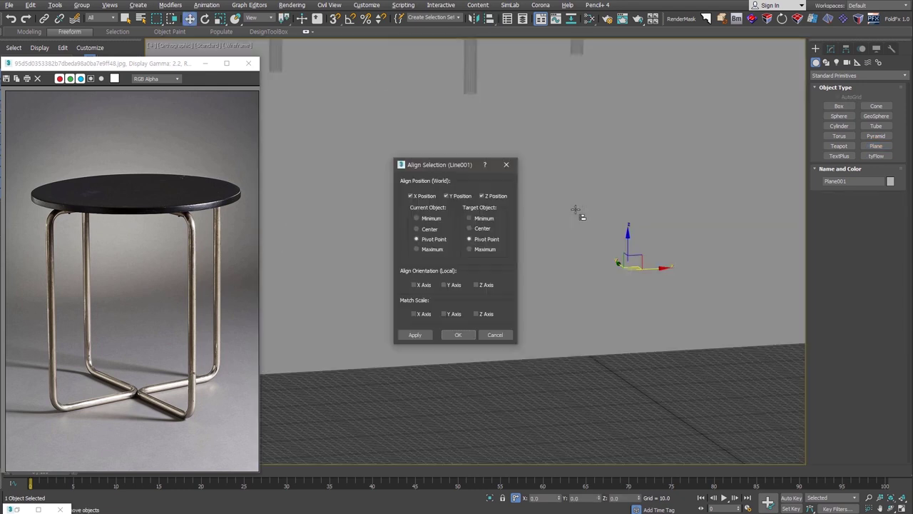
left_click(456, 197)
left_click(431, 218)
left_click(480, 220)
left_click(458, 334)
Hide the grid, move the plane up and left in Top view, and increase its Length.
scroll(542, 301, "down", 5)
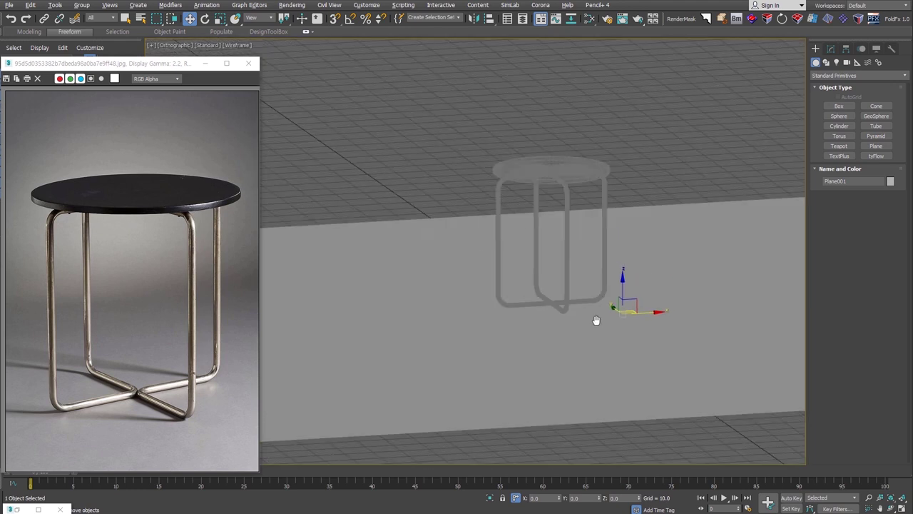
key("t")
scroll(619, 330, "down", 3)
key("g")
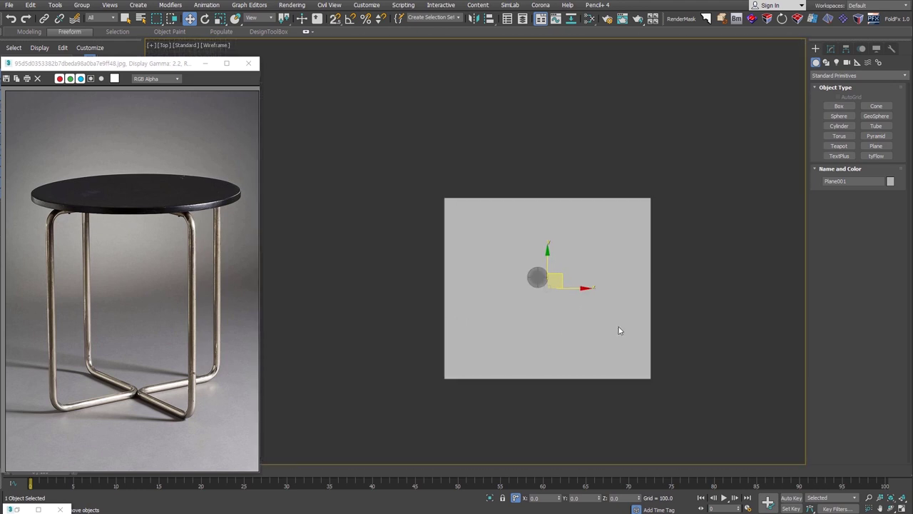
left_click_drag(541, 278, 526, 234)
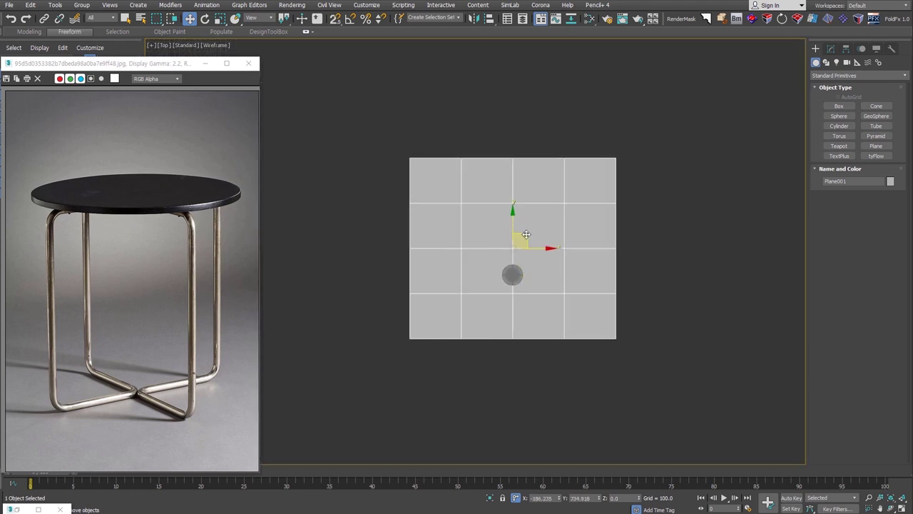
left_click(831, 48)
left_click_drag(887, 241, 890, 233)
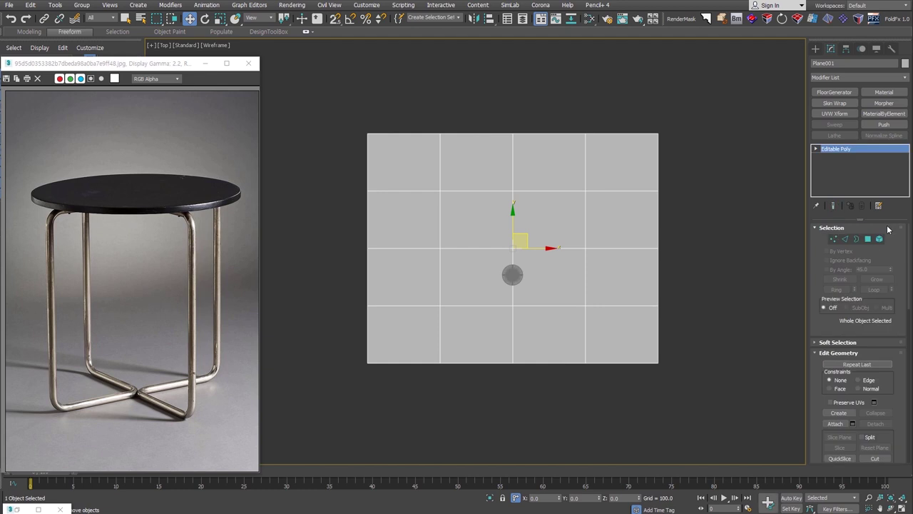
Convert the plane to Editable Poly and raise its end edge loop into an upward wall.
key("2")
left_click(607, 133)
double_click(607, 134)
middle_click_drag(608, 134, 517, 212, "alt")
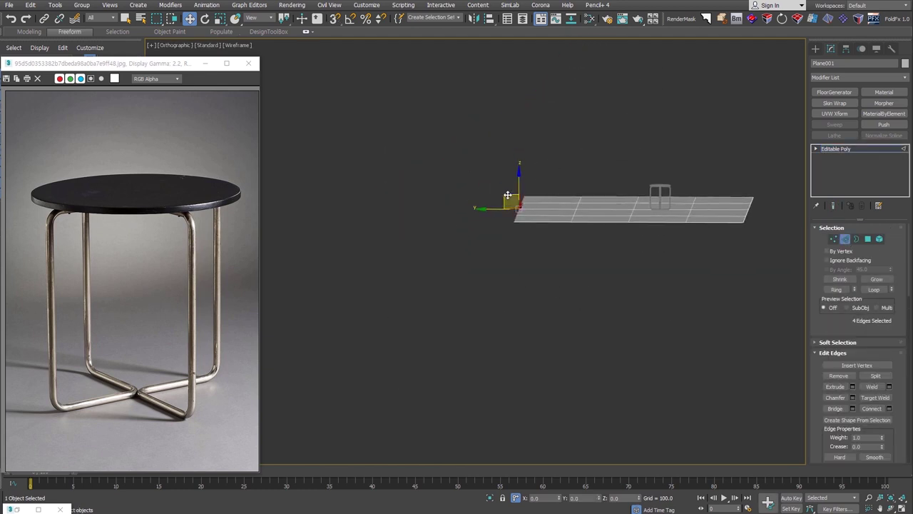
left_click_drag(507, 194, 476, 189)
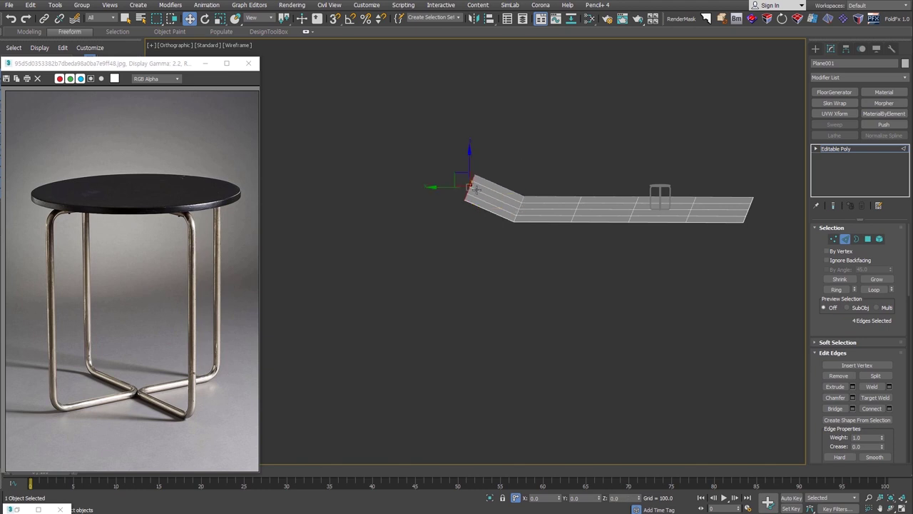
middle_click_drag(476, 189, 487, 225)
mouse_move(488, 214)
left_mouse_down("shift")
mouse_move(469, 175)
mouse_move(467, 75)
mouse_move(484, 77)
left_mouse_up("shift")
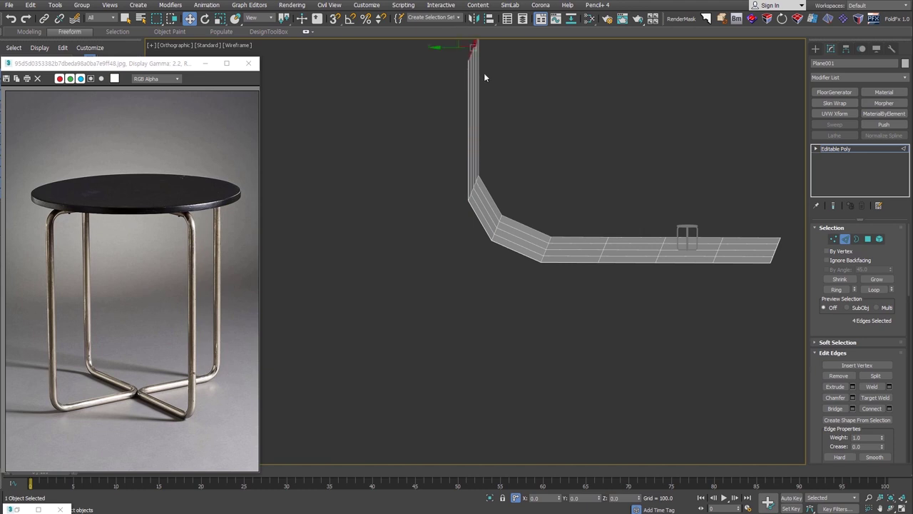
Add TurboSmooth with 3 iterations to the curved backdrop.
middle_click_drag(747, 250, 699, 256, "alt")
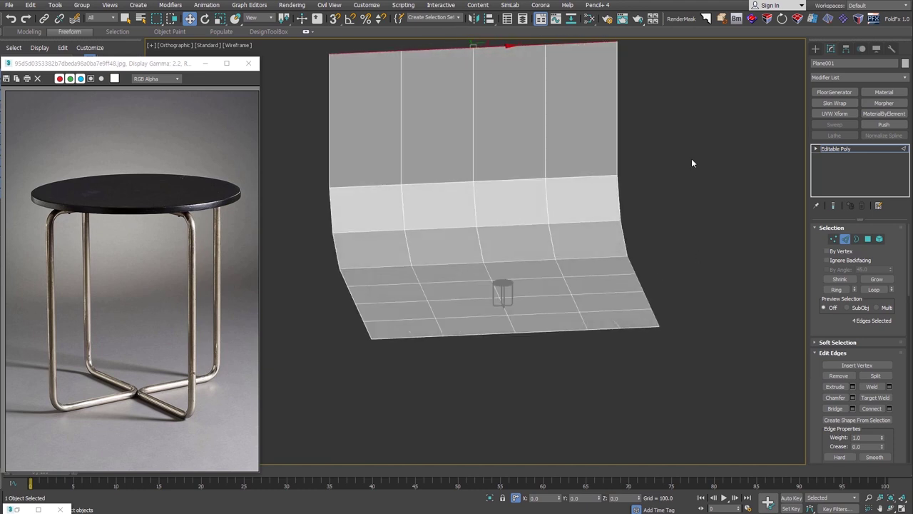
middle_click_drag(691, 164, 704, 208)
left_click(703, 208)
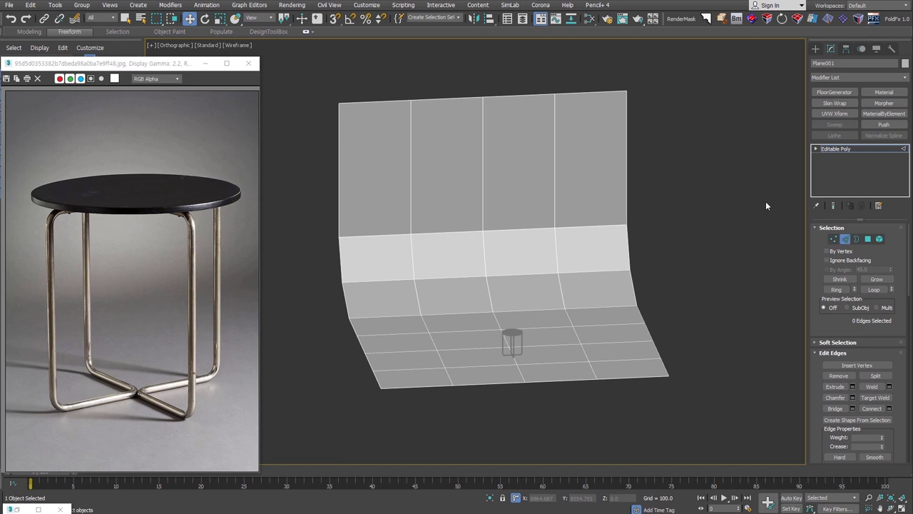
left_click_drag(311, 162, 311, 165)
middle_click_drag(627, 296, 598, 298, "alt")
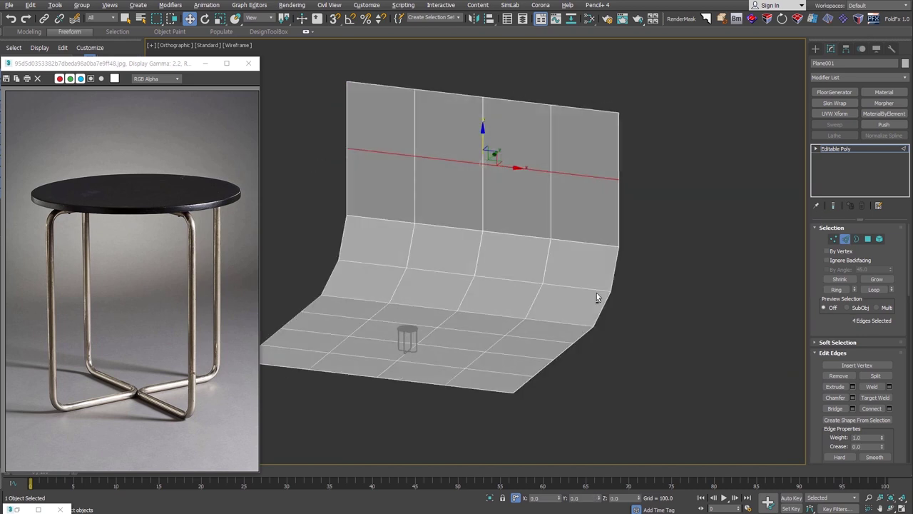
left_click(844, 239)
middle_click_drag(693, 300, 686, 309, "alt")
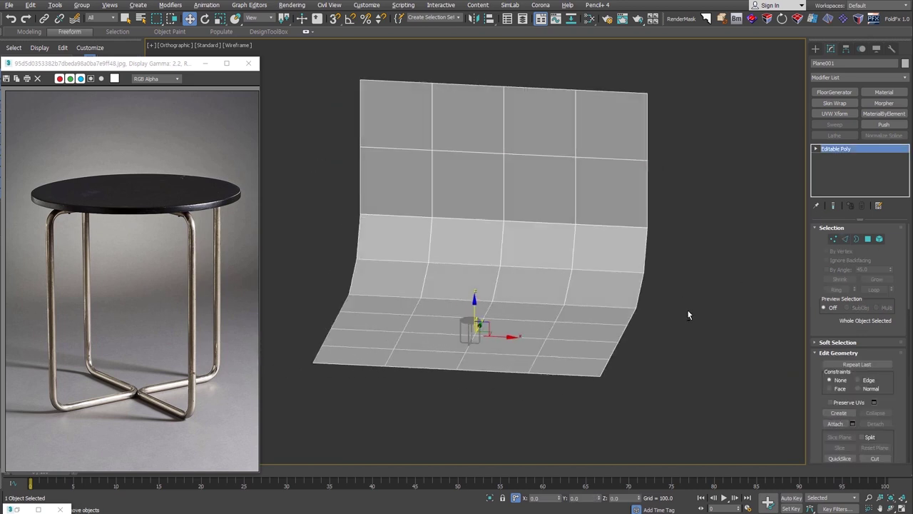
key("ctrl+t")
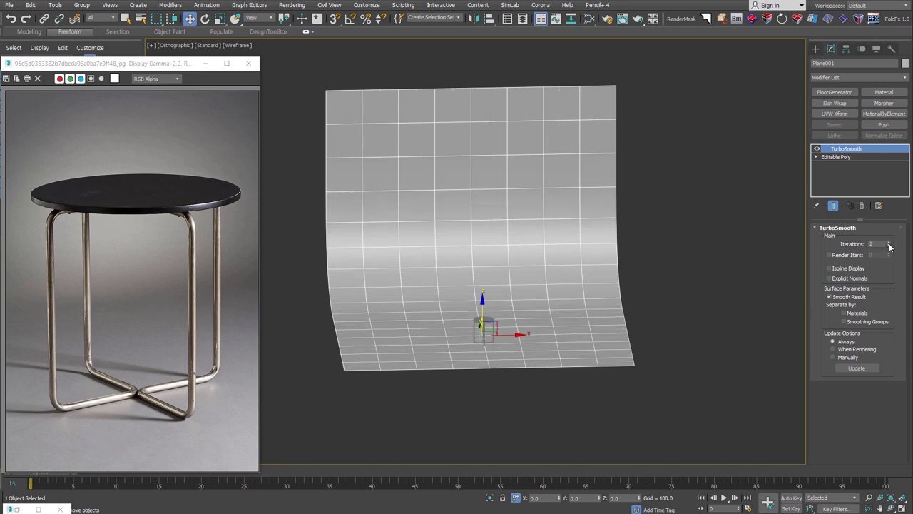
type("3")
key("Return")
middle_click_drag(772, 338, 666, 315, "alt")
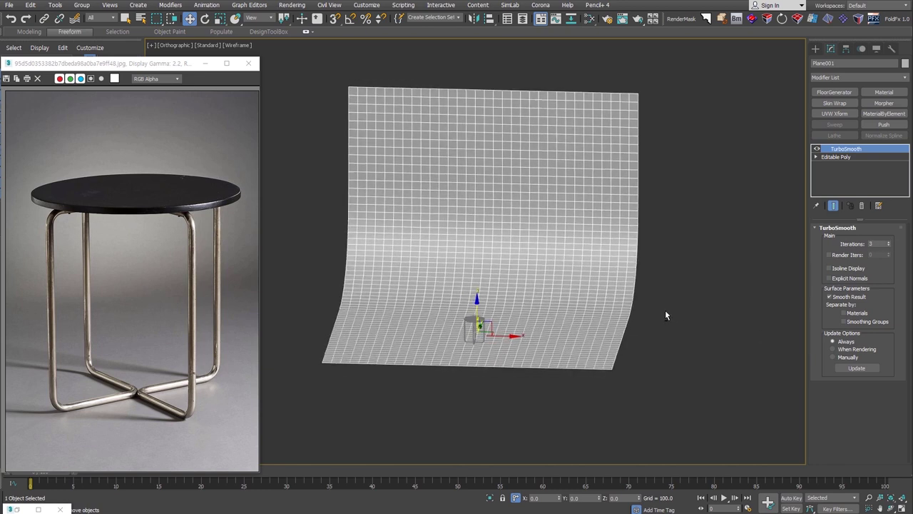
left_click(585, 19)
Add a VRayMtl, Material #38, with a diffuse grey sampled from the reference photo.
left_click_drag(295, 214, 449, 164)
right_click(489, 244)
left_click(514, 257)
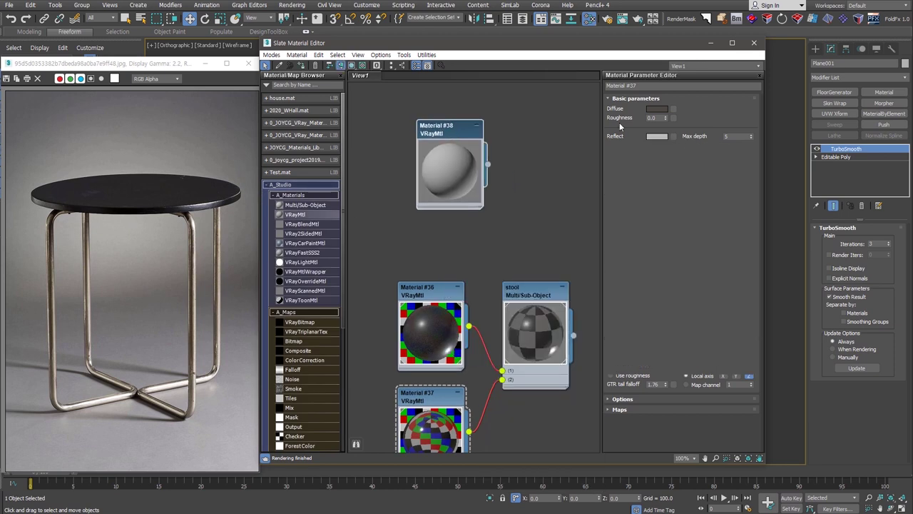
left_click(660, 110)
left_click(135, 428)
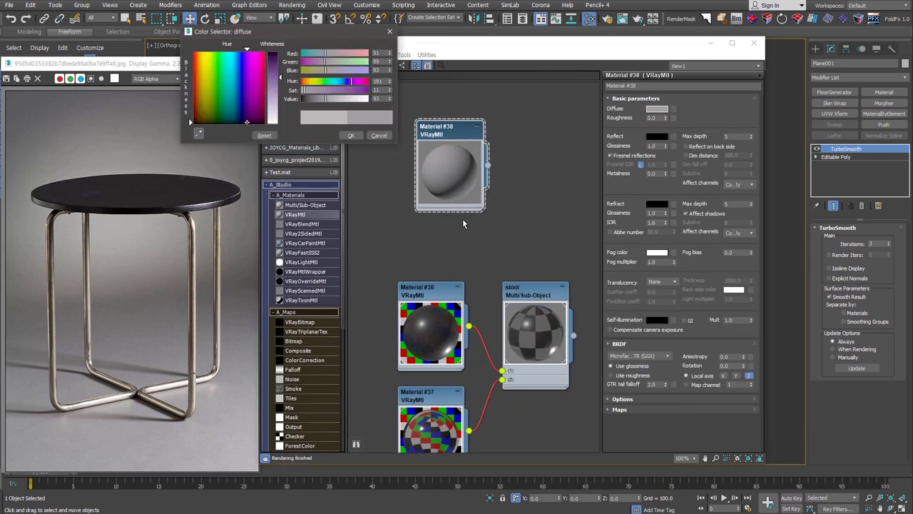
left_click(350, 135)
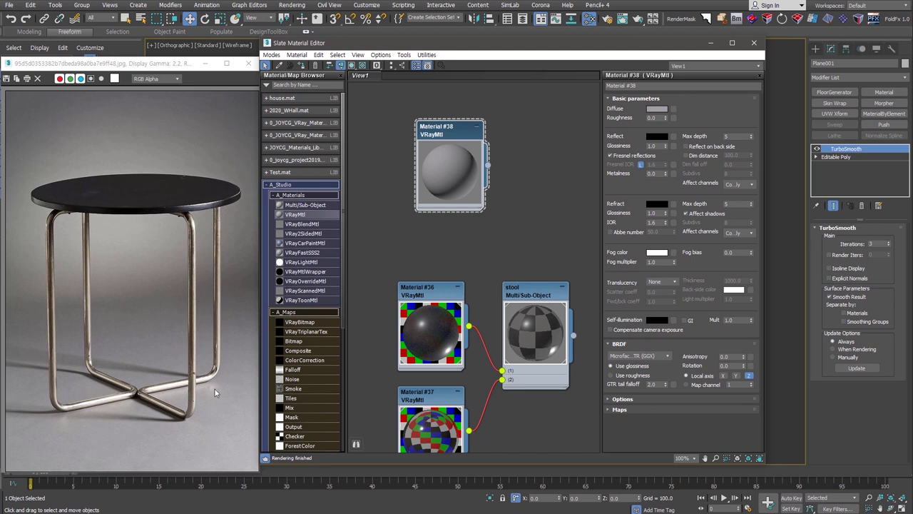
Give it a white reflection with 0.68 glossiness, enable the preview background, and close the editor.
left_click(657, 136)
left_click(367, 98)
left_click(350, 136)
left_click(652, 145)
type("0.68")
key("Return")
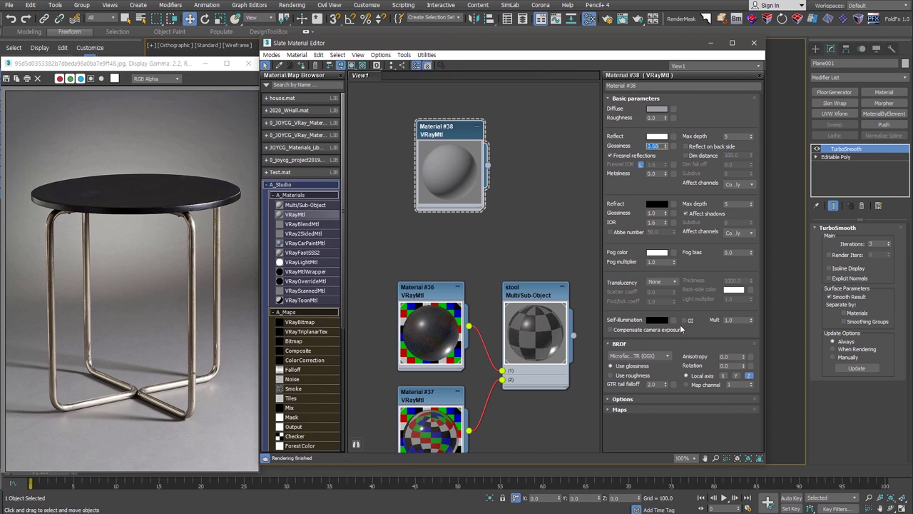
left_click(364, 65)
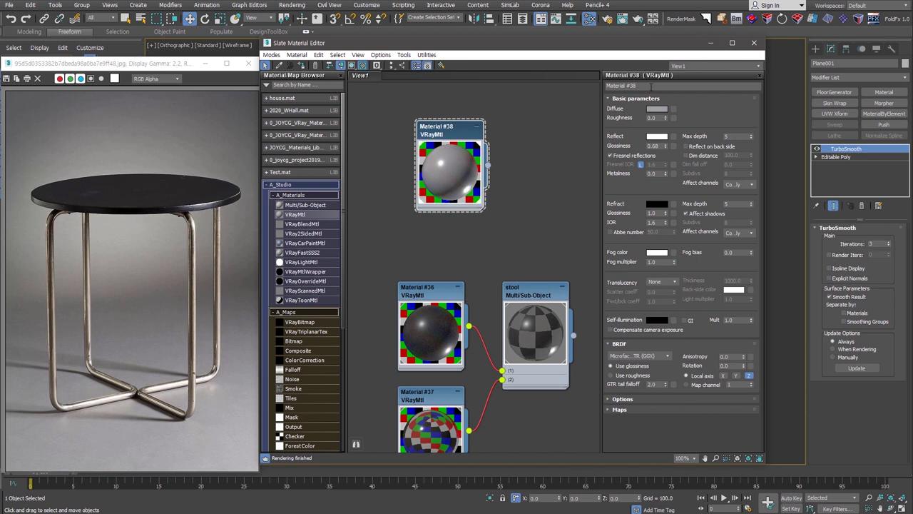
left_click(682, 86)
type("BG")
left_click(754, 43)
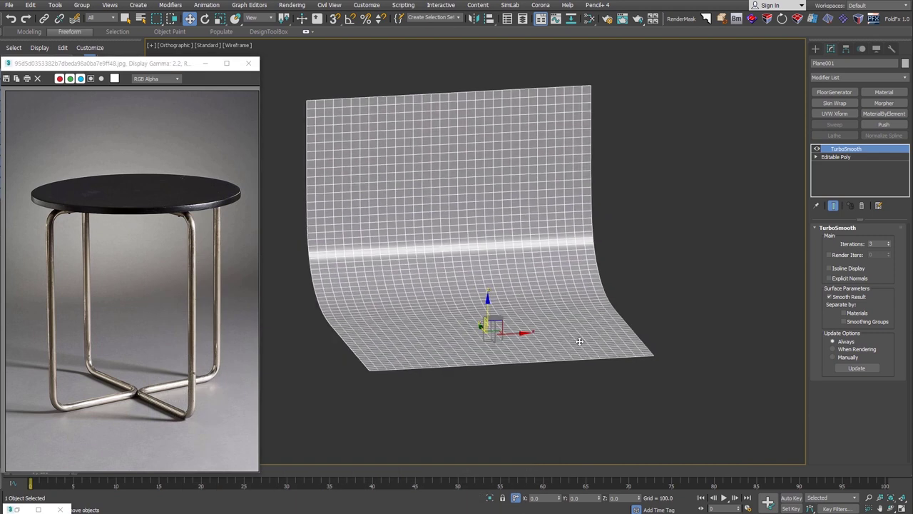
Set the Common output size to Custom at 532 × 800 pixels in Render Setup.
scroll(508, 328, "up", 5)
left_click(474, 305)
middle_click_drag(474, 307, 245, 227, "alt")
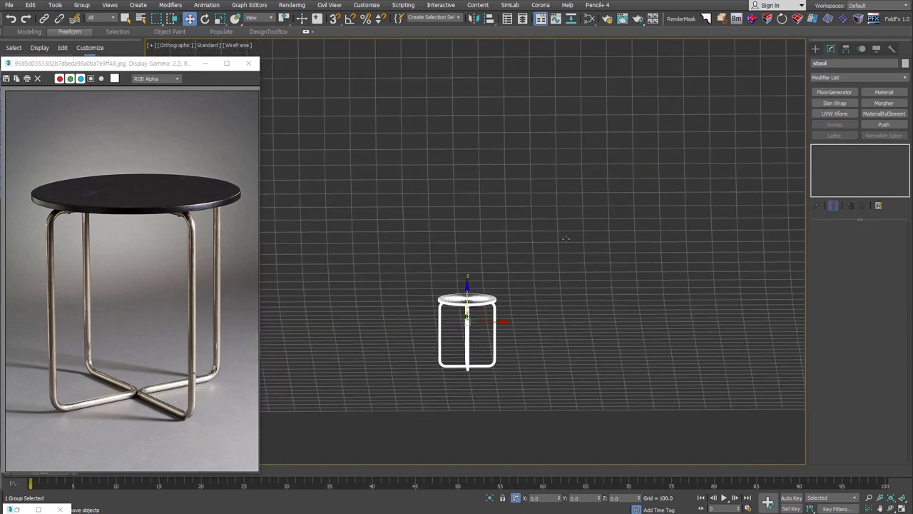
left_click(607, 18)
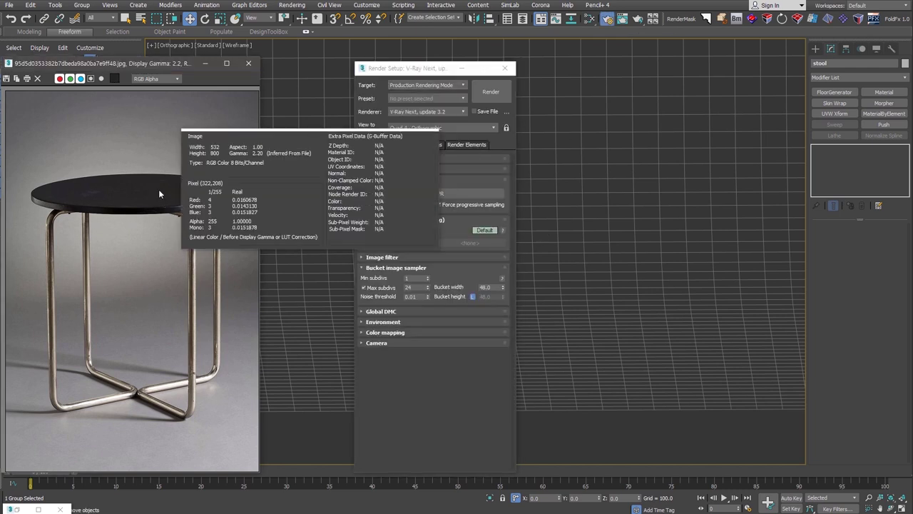
left_click(368, 144)
left_click(391, 266)
left_click(378, 273)
double_click(403, 289)
type("800")
key("Tab")
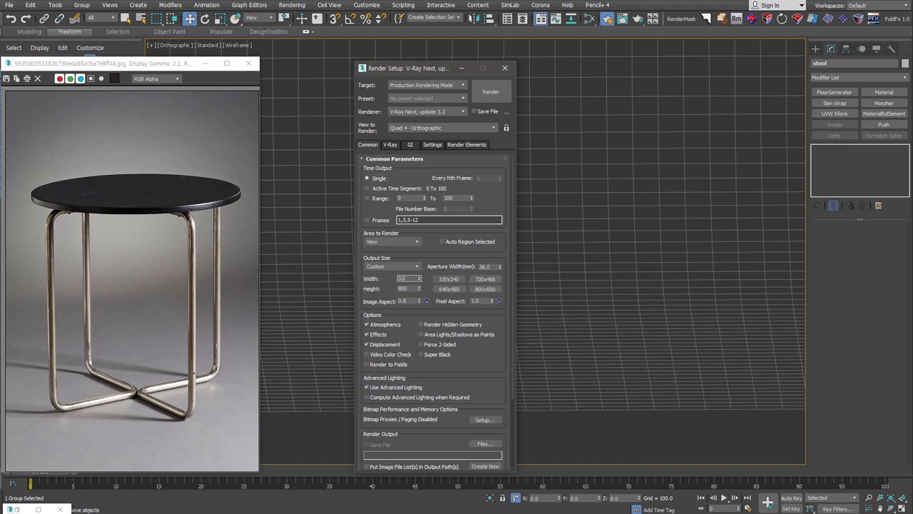
left_click(505, 68)
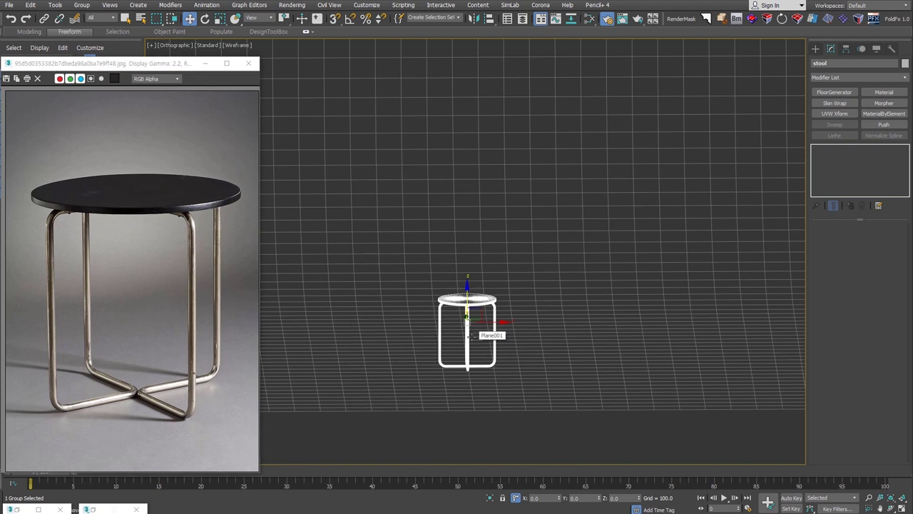
Turn on the safe frame and switch the viewport to Perspective with the stool selected.
key("shift+f")
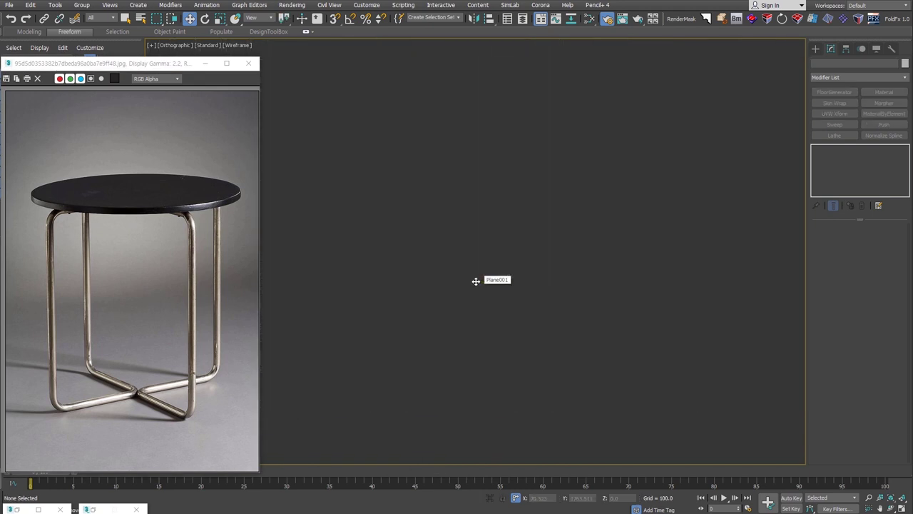
left_click(460, 269)
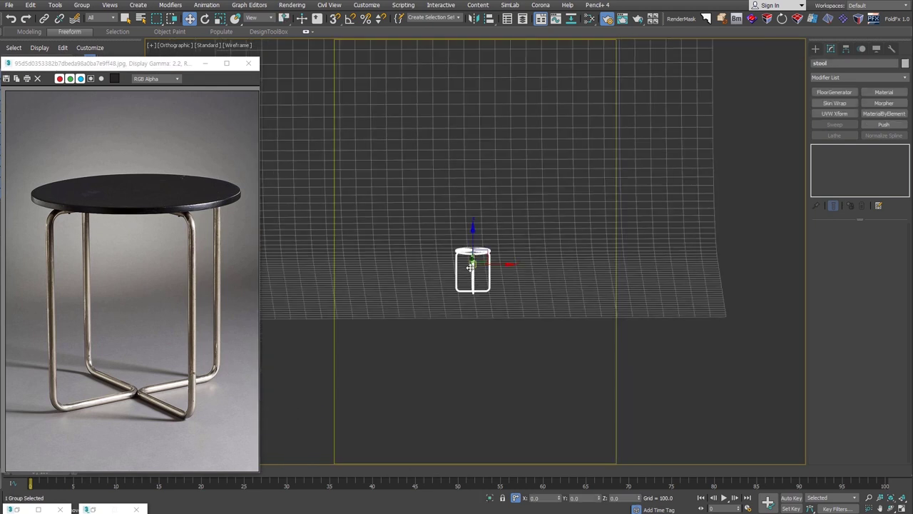
scroll(471, 267, "up", 3)
key("p")
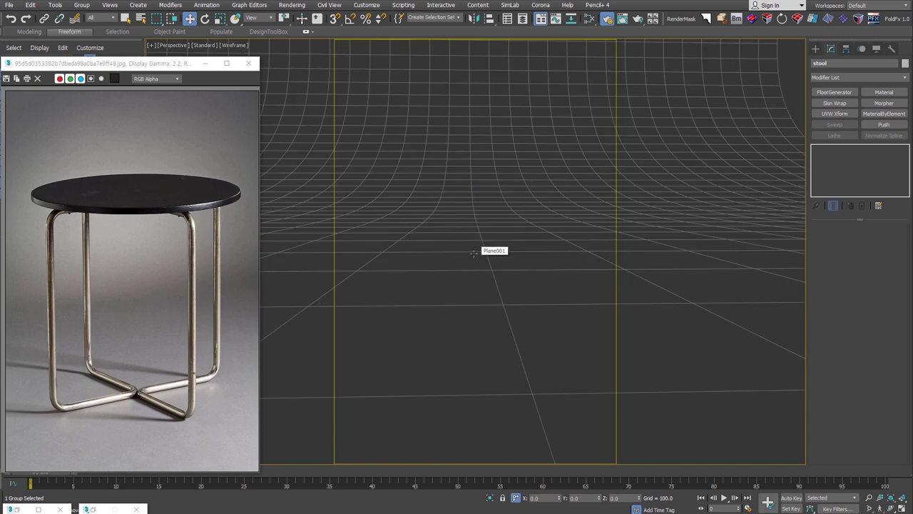
Orbit and zoom the perspective view to centre the stool inside the safe frame.
scroll(474, 252, "down", 4)
middle_click_drag(473, 253, 482, 232, "alt")
scroll(482, 232, "up", 5)
scroll(482, 232, "down", 5)
key("alt+z")
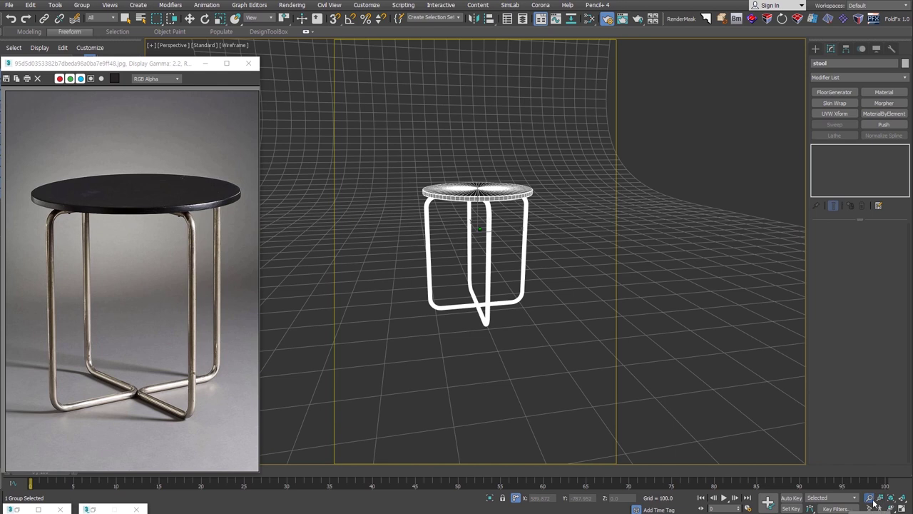
scroll(503, 237, "down", 2)
scroll(505, 238, "up", 2)
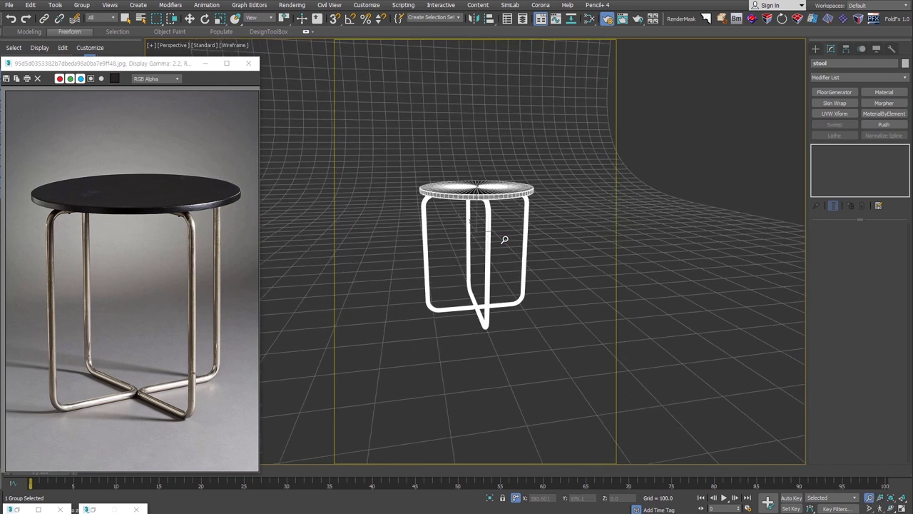
mouse_move(505, 244)
left_mouse_down()
mouse_move(505, 221)
mouse_move(495, 274)
mouse_move(523, 250)
mouse_move(529, 266)
mouse_move(493, 269)
mouse_move(507, 267)
left_mouse_up()
left_click(869, 508)
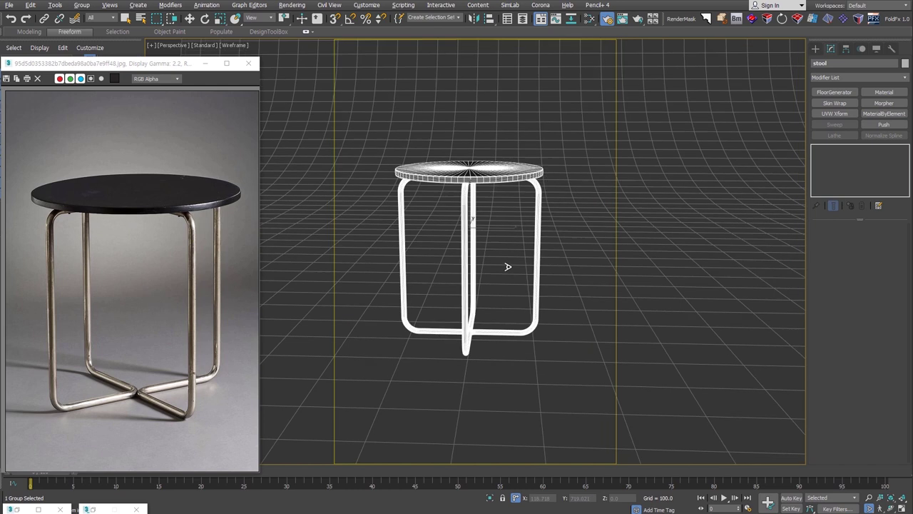
scroll(452, 221, "up", 1)
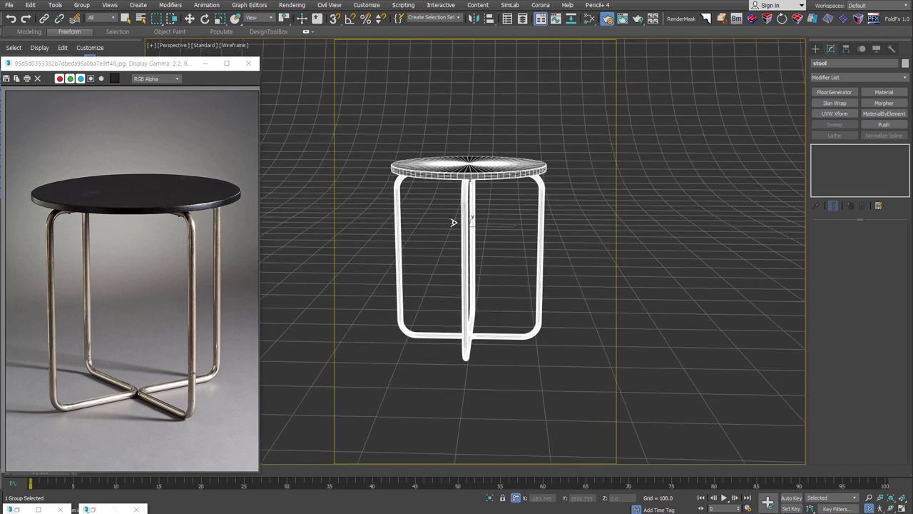
scroll(456, 219, "up", 2)
Rotate the stool about 10.6° around Z, frame it closer, and create a camera from the view.
right_click(477, 228)
left_click(497, 239)
left_click_drag(480, 229, 512, 225)
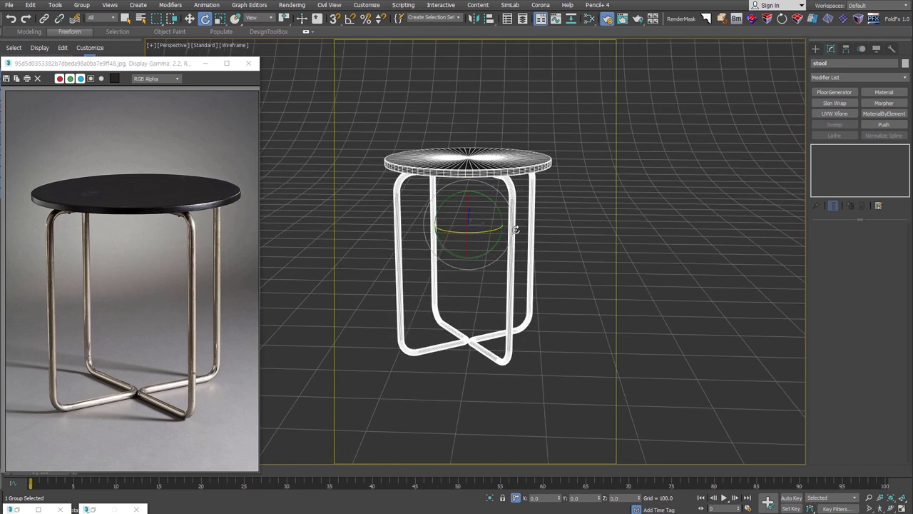
scroll(507, 227, "up", 4)
scroll(506, 229, "up", 1)
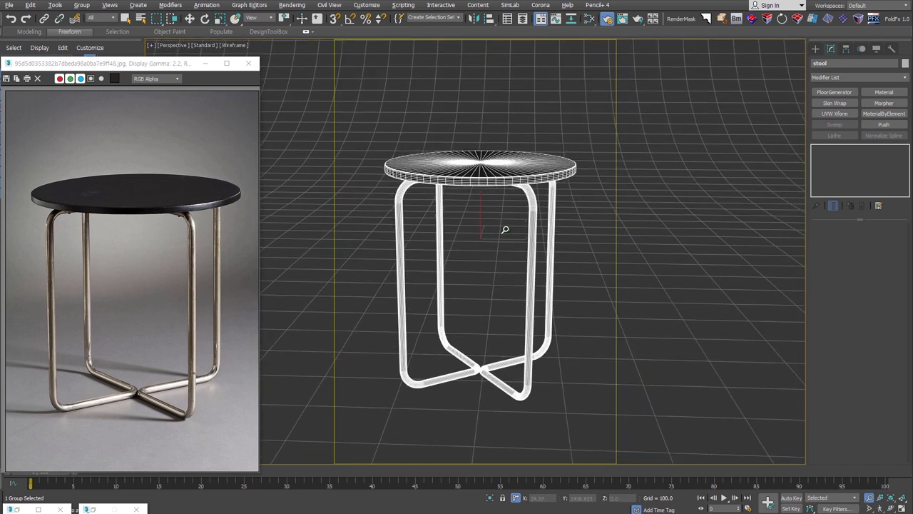
scroll(438, 285, "up", 2)
middle_click_drag(443, 282, 454, 288)
key("e")
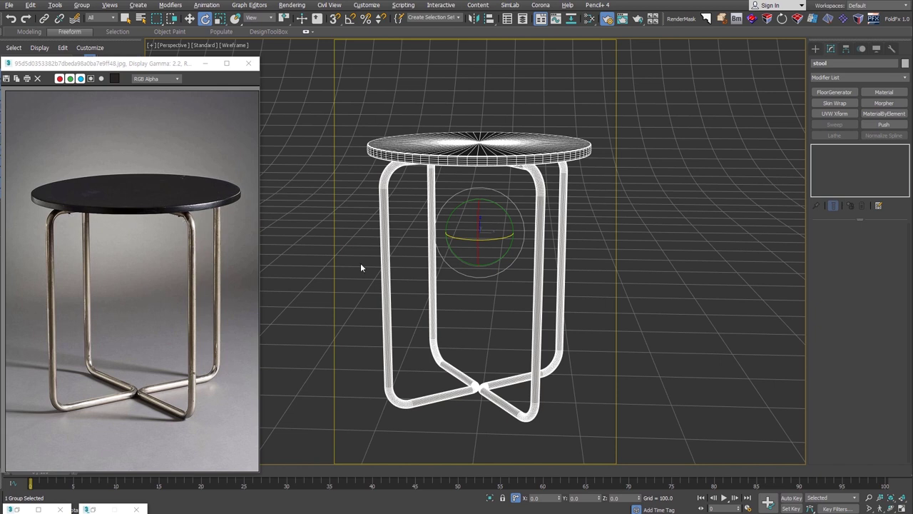
key("ctrl+c")
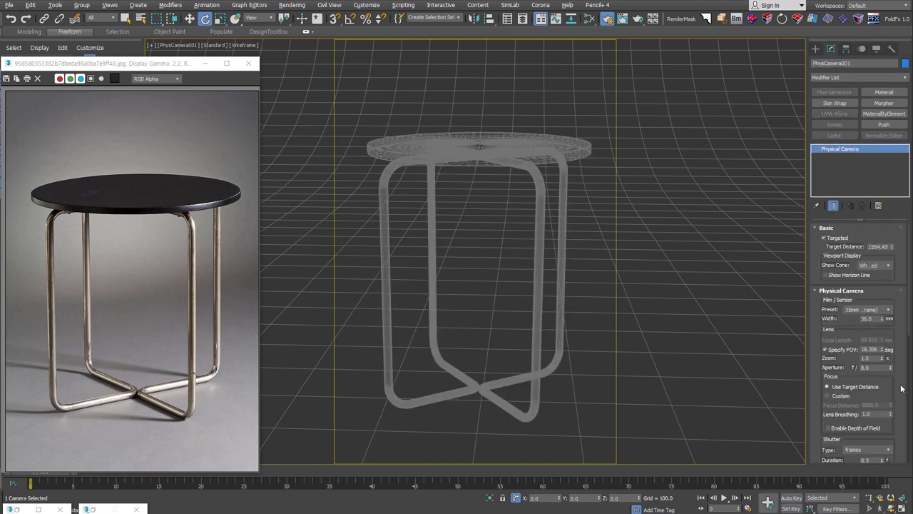
Give PhysCamera001 a 1/50 s shutter, exposure control at ISO 100, and custom white balance.
left_click_drag(901, 386, 891, 276)
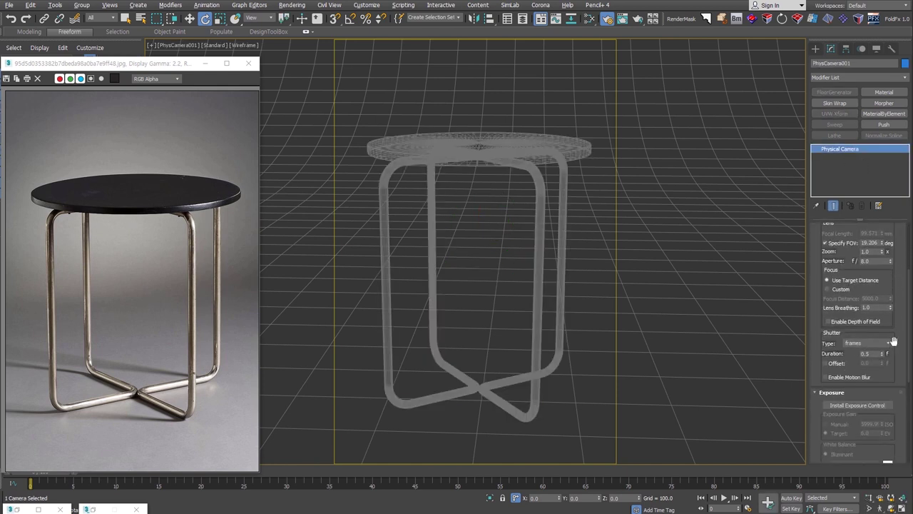
left_click(889, 345)
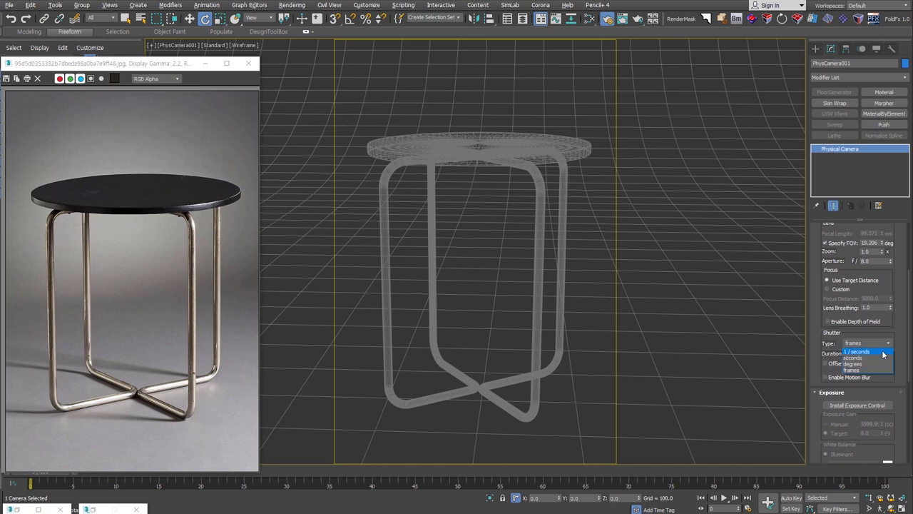
left_click(884, 354)
left_click_drag(900, 374, 889, 301)
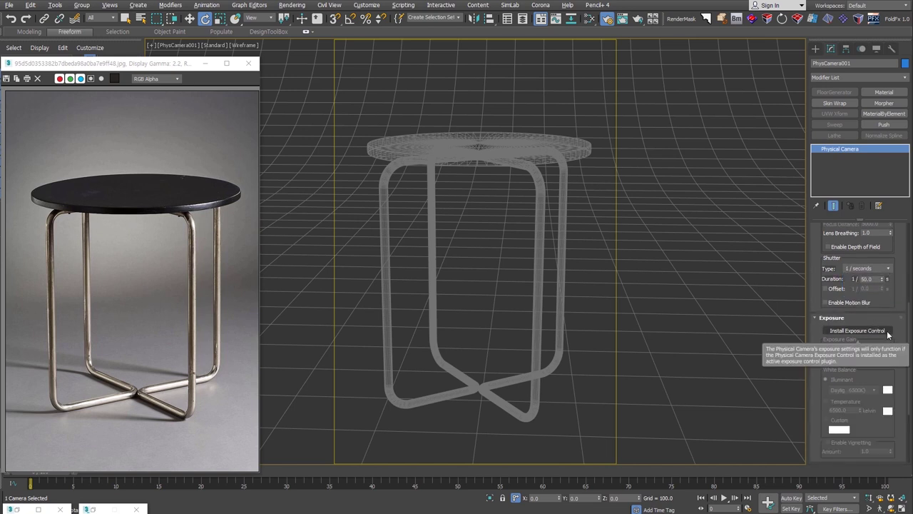
left_click(885, 331)
left_click(825, 349)
double_click(864, 349)
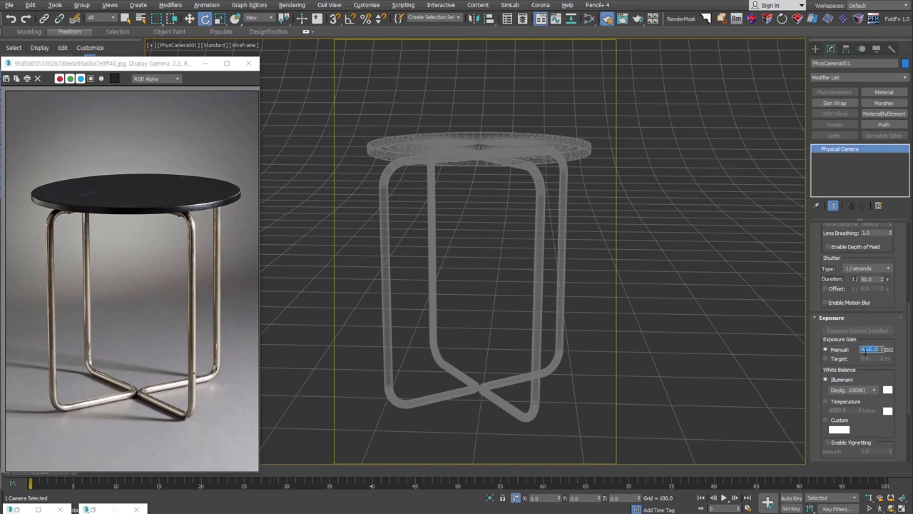
type("100")
left_click(840, 420)
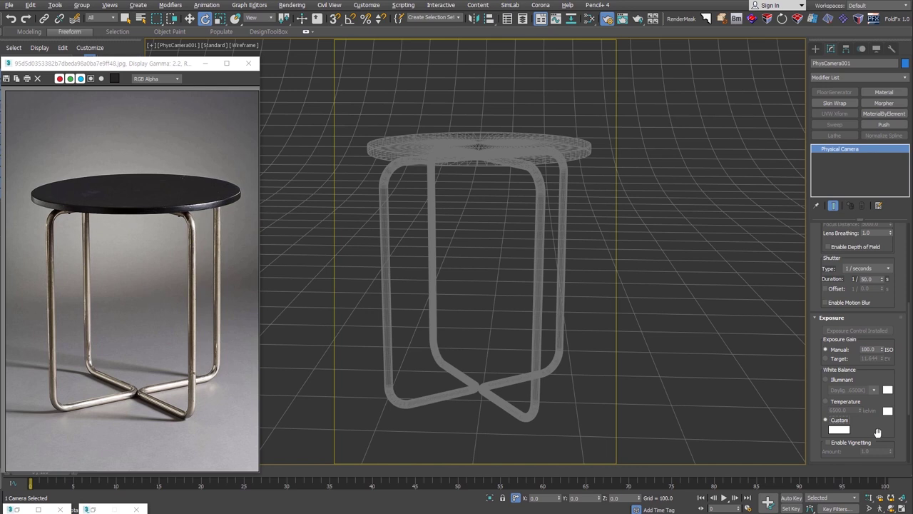
left_click_drag(878, 432, 888, 407)
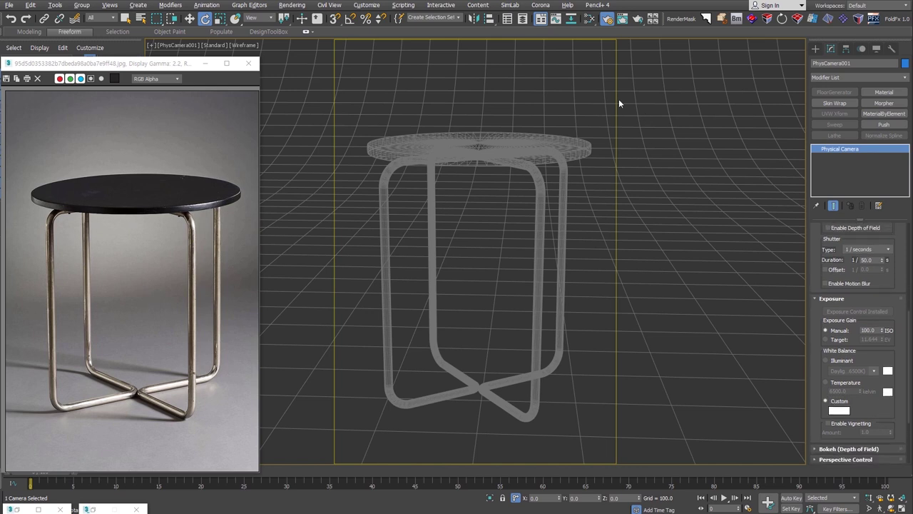
Open the V-Ray render settings and place a Dome-type VRayLight in the scene.
key("F10")
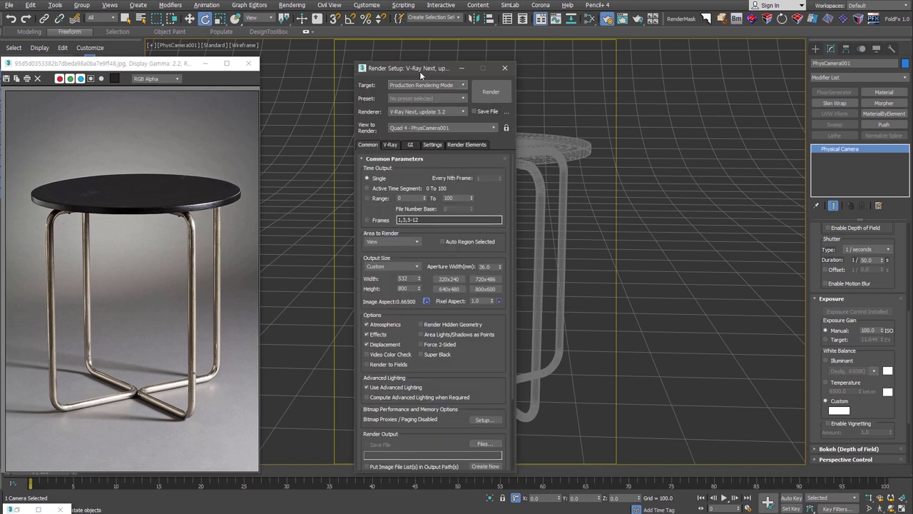
left_click_drag(419, 63, 229, 61)
left_click(194, 131)
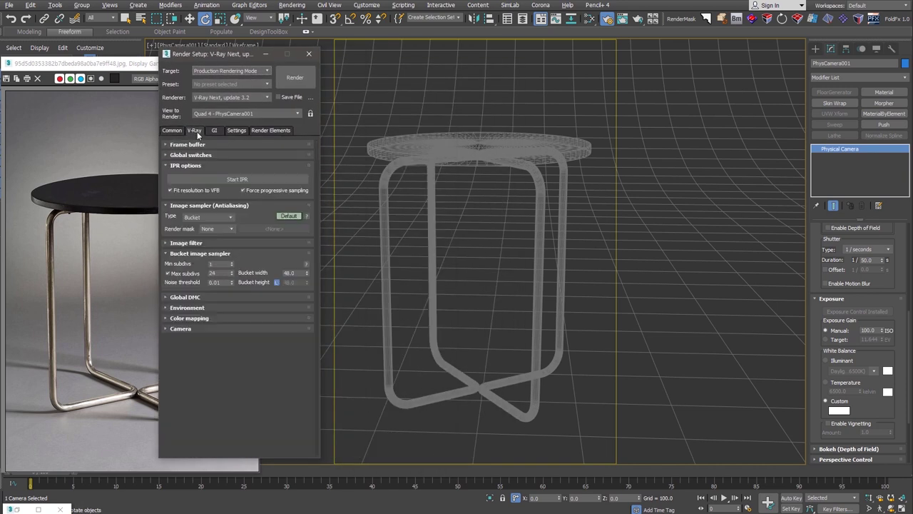
left_click(815, 48)
left_click(859, 75)
left_click(836, 123)
left_click(838, 107)
left_click(880, 168)
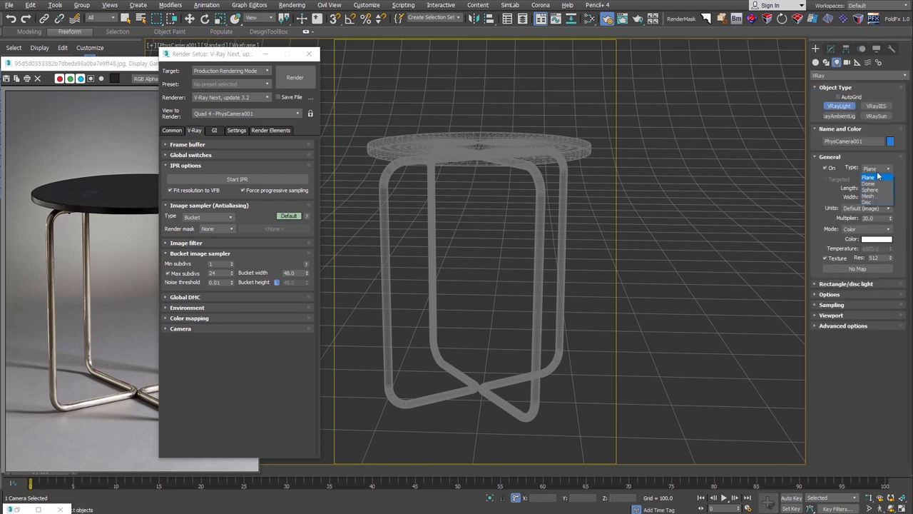
left_click(868, 184)
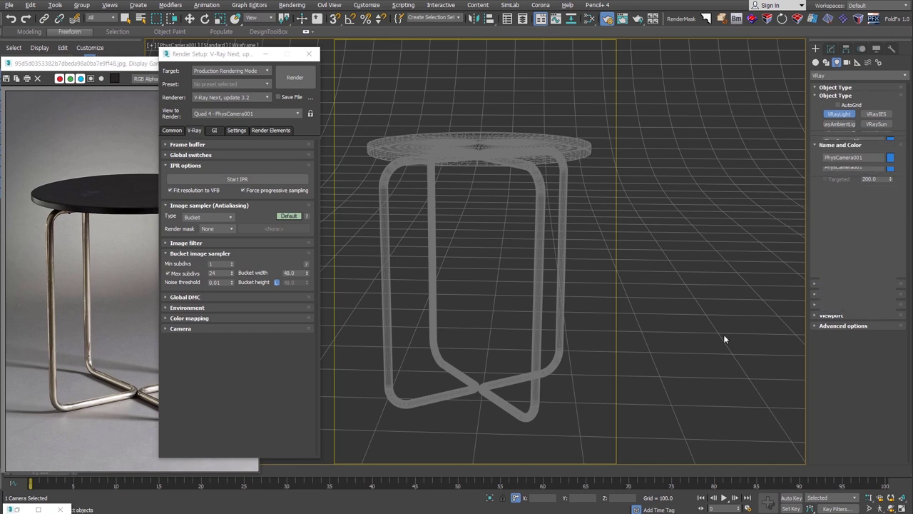
left_click(637, 339)
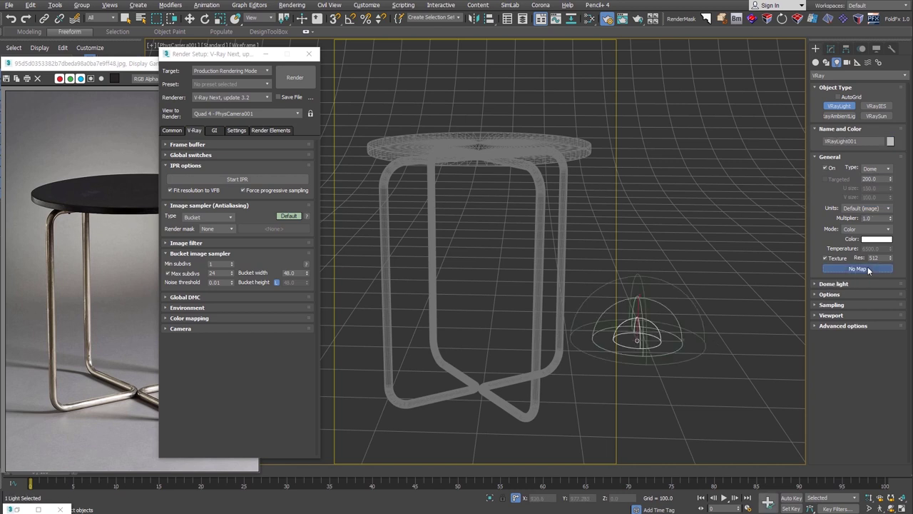
Assign the dome a VRayHDRI map loading abandoned_hall_01_4k.hdr and drag it into Slate.
left_click(867, 266)
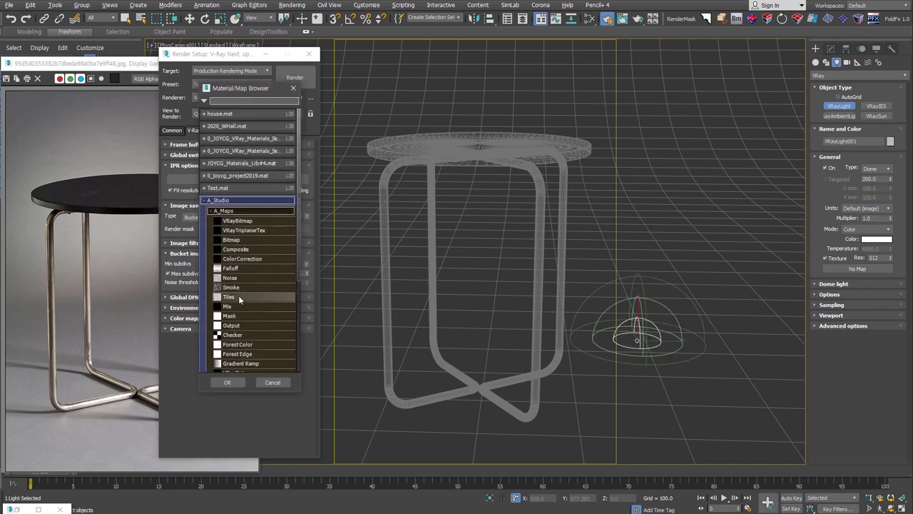
scroll(239, 295, "down", 1)
scroll(279, 315, "down", 1)
double_click(242, 365)
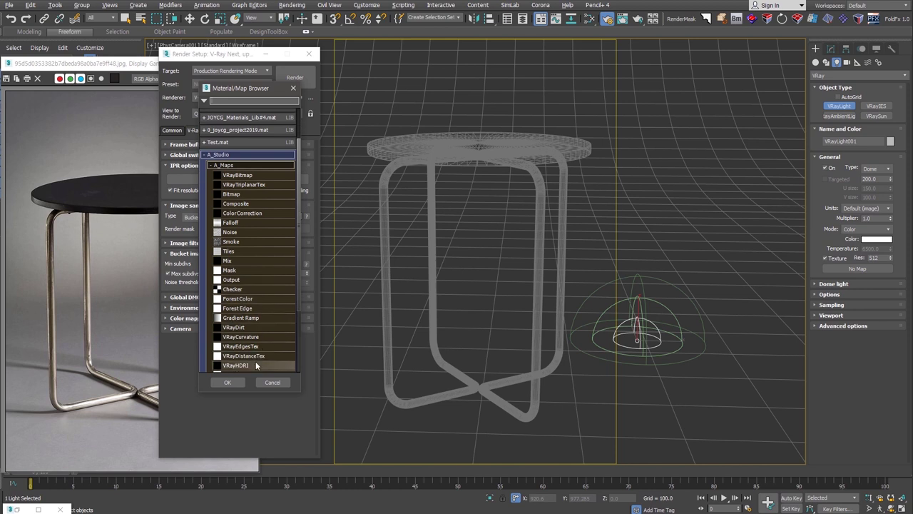
left_click(118, 129)
double_click(117, 132)
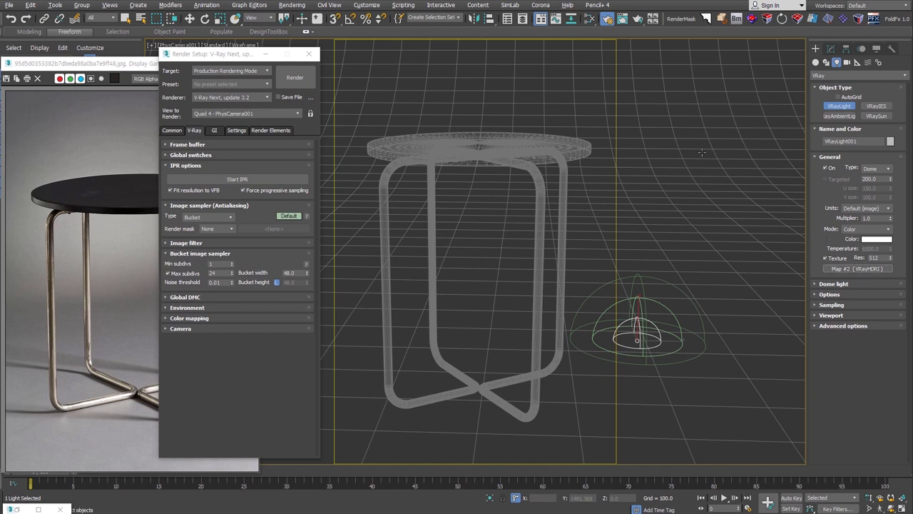
left_click(589, 19)
left_click_drag(856, 268, 552, 148)
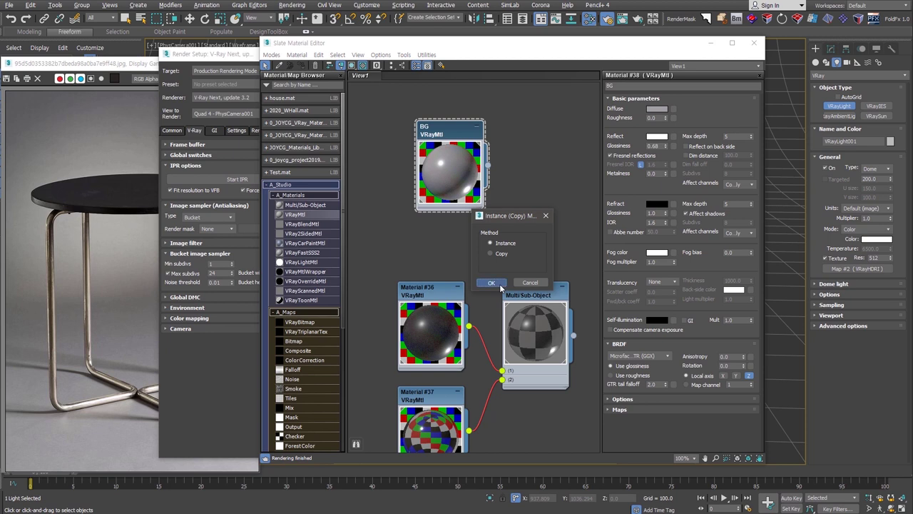
Instance the dome's Map #2 node beside the BG material and close the Slate editor.
left_click(491, 282)
left_click_drag(561, 157, 514, 137)
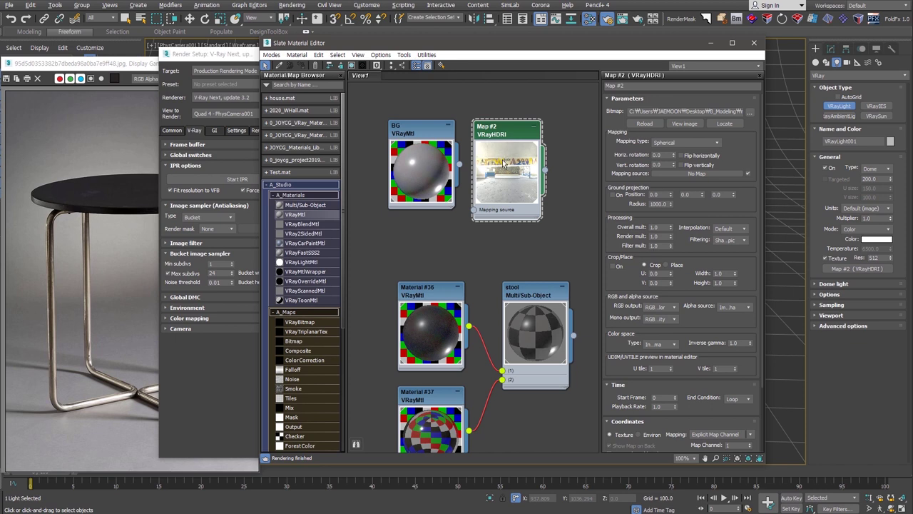
key("m")
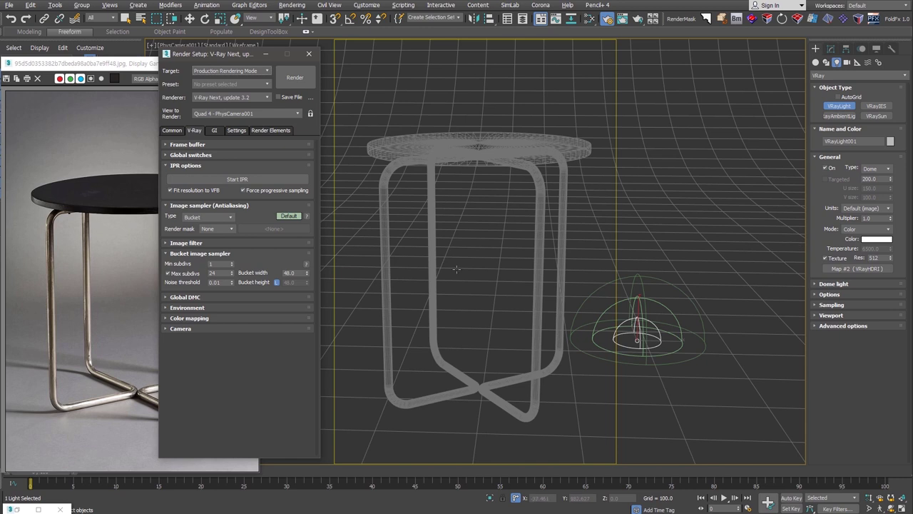
Review the V-Ray global switches, image filter and color mapping settings.
left_click(190, 155)
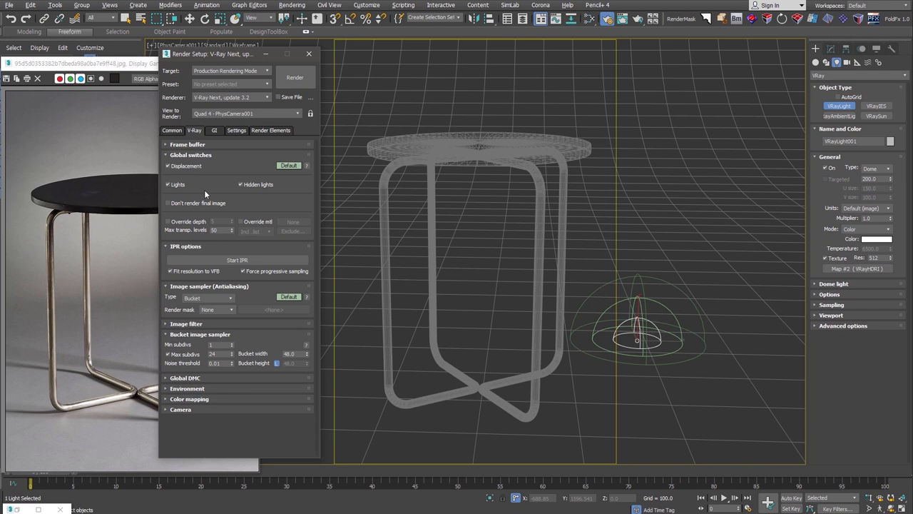
left_click(223, 151)
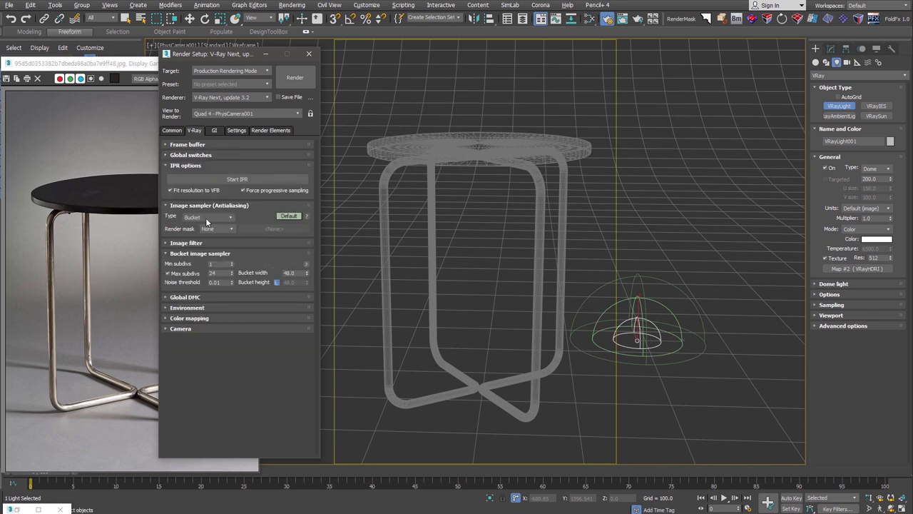
left_click(229, 244)
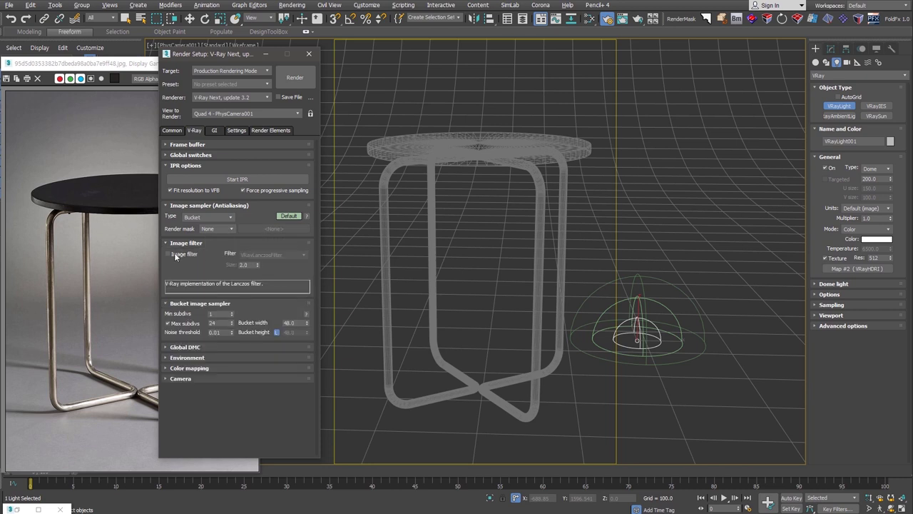
left_click(203, 243)
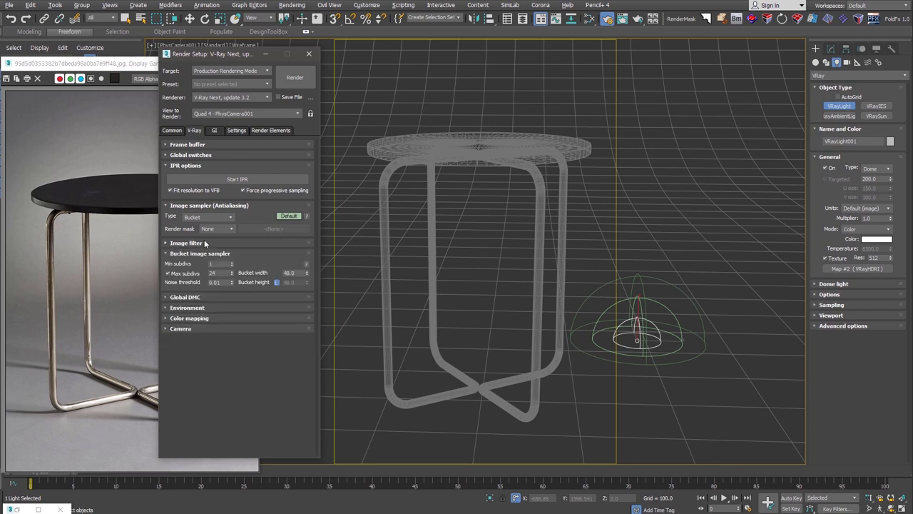
left_click(220, 320)
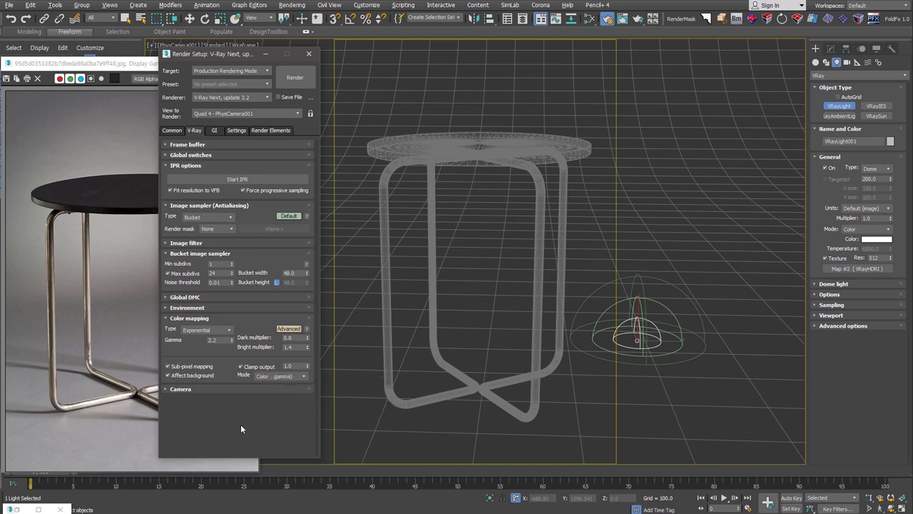
Check the Irradiance map and Light cache GI, render elements and Common settings, then render a test.
left_click(216, 131)
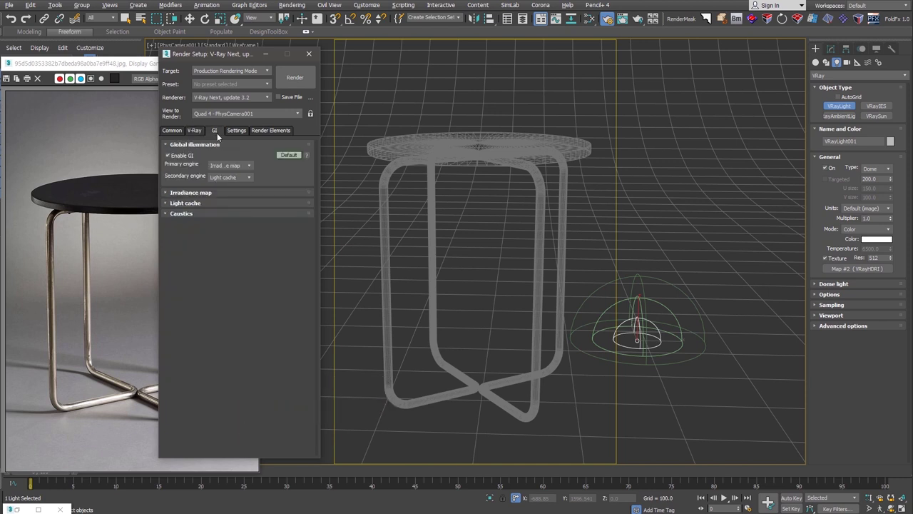
left_click(225, 193)
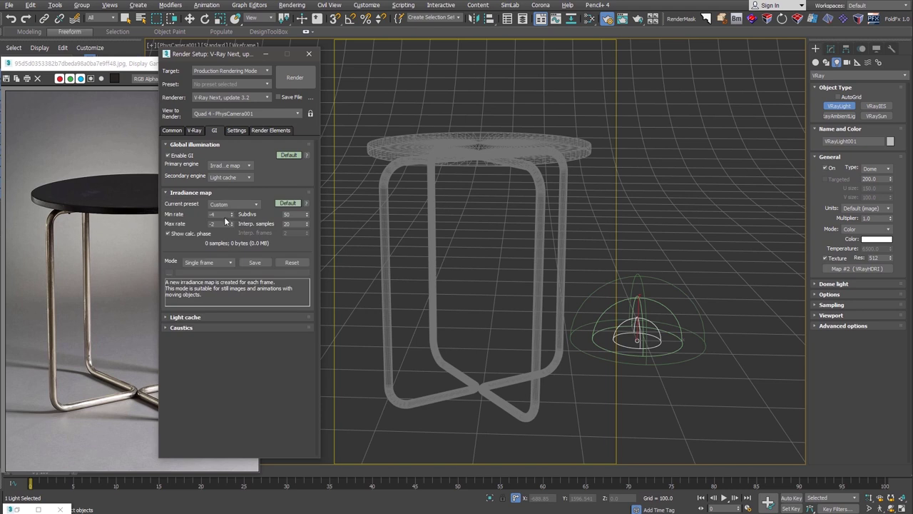
left_click(227, 317)
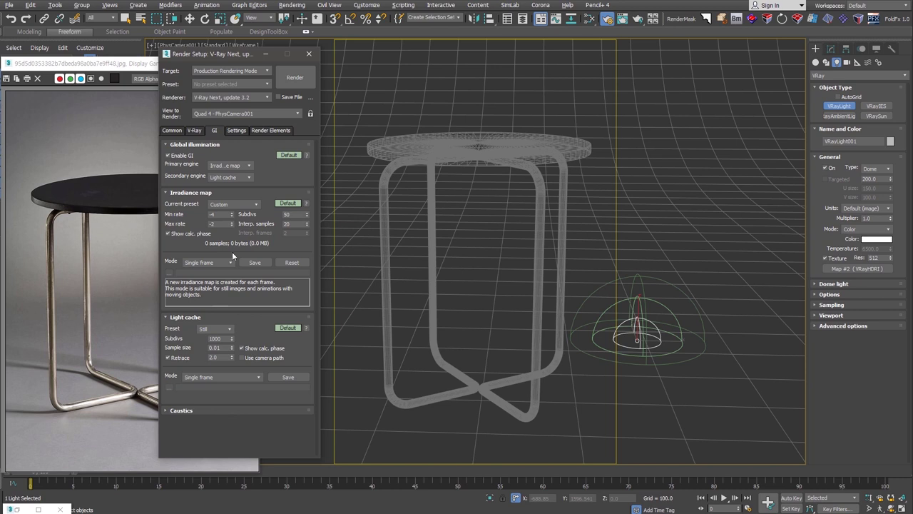
left_click(260, 131)
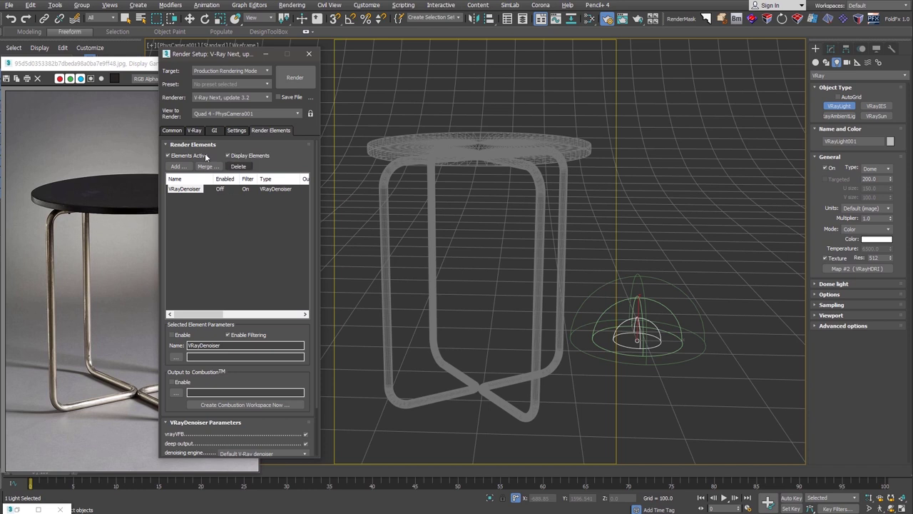
left_click(172, 132)
left_click(290, 78)
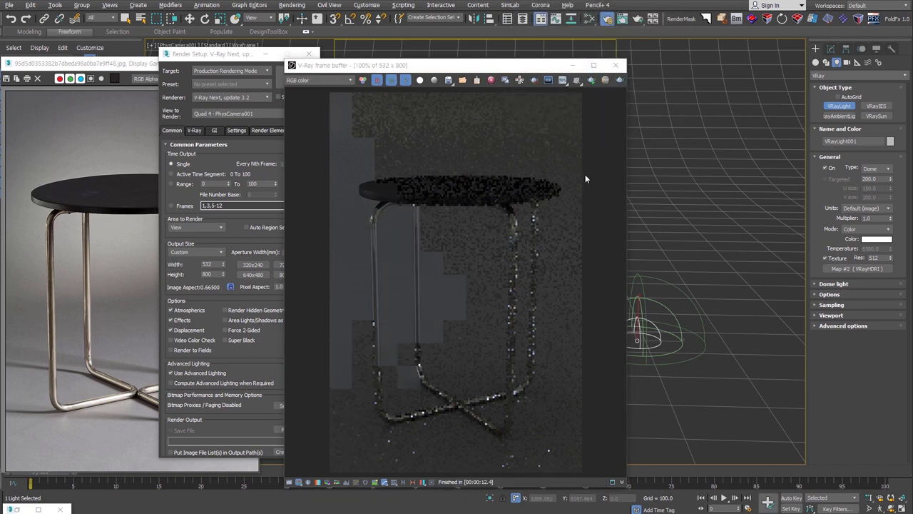
Start interactive rendering and arrange the frame buffer and Slate Material Editor windows side by side.
left_click(591, 81)
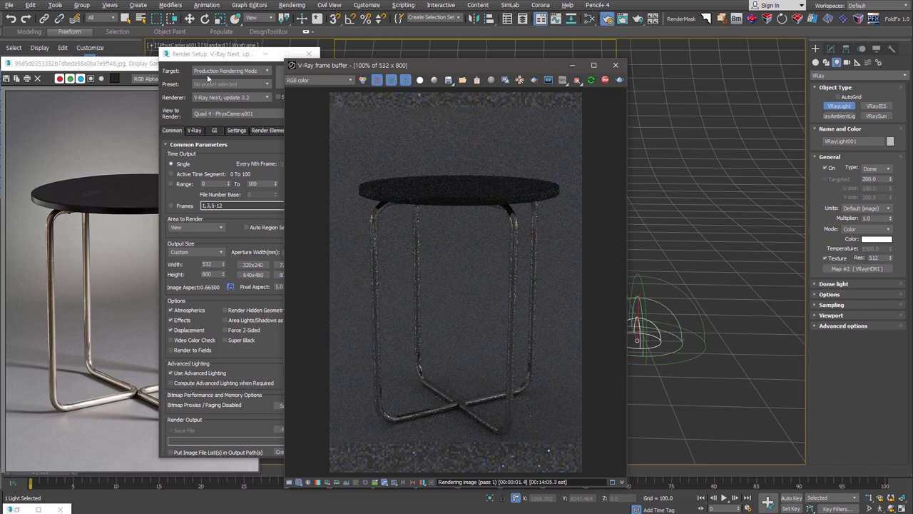
left_click(132, 73)
left_click(207, 64)
left_click_drag(426, 67, 619, 42)
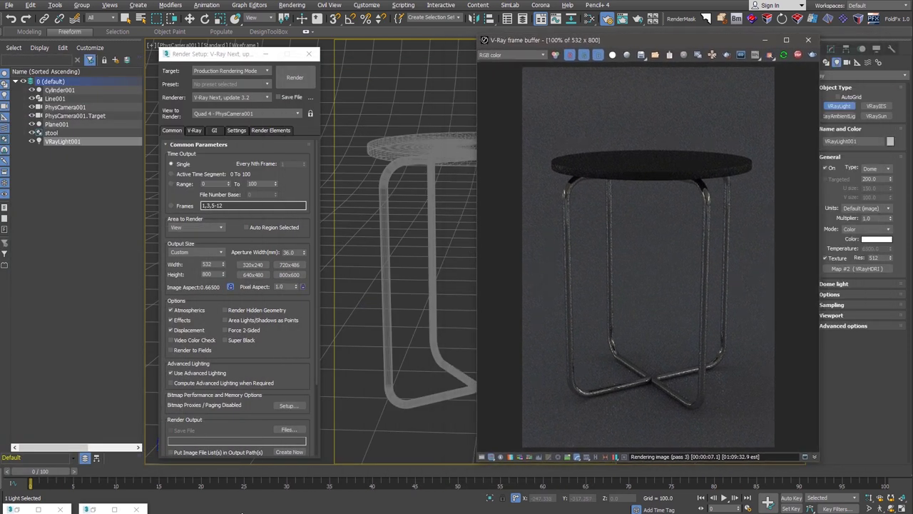
key("m")
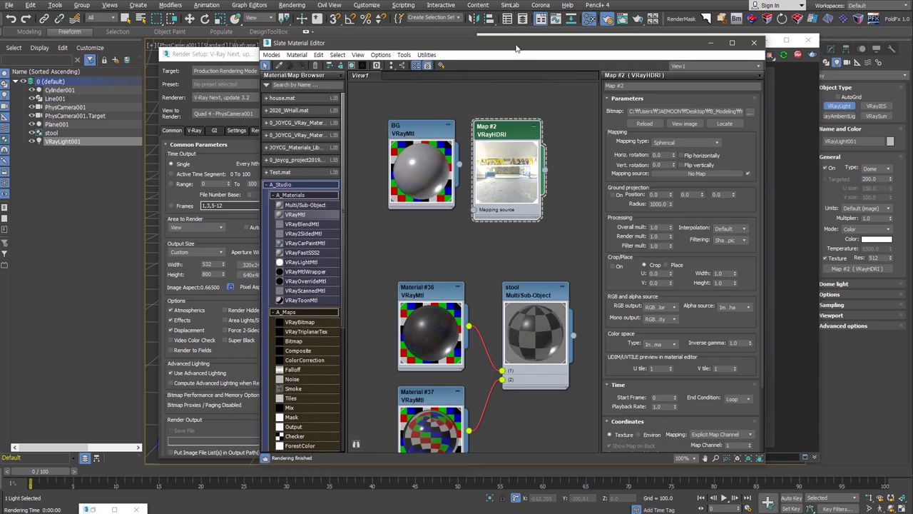
left_click_drag(516, 42, 224, 27)
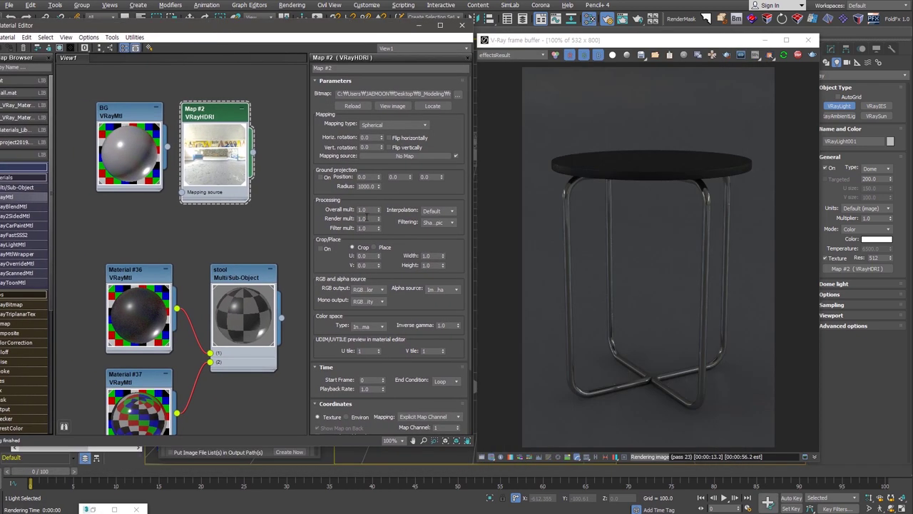
Set the HDRI overall multiplier to 1.5 and the dome light multiplier to 2.
double_click(363, 209)
type("1.5")
key("Return")
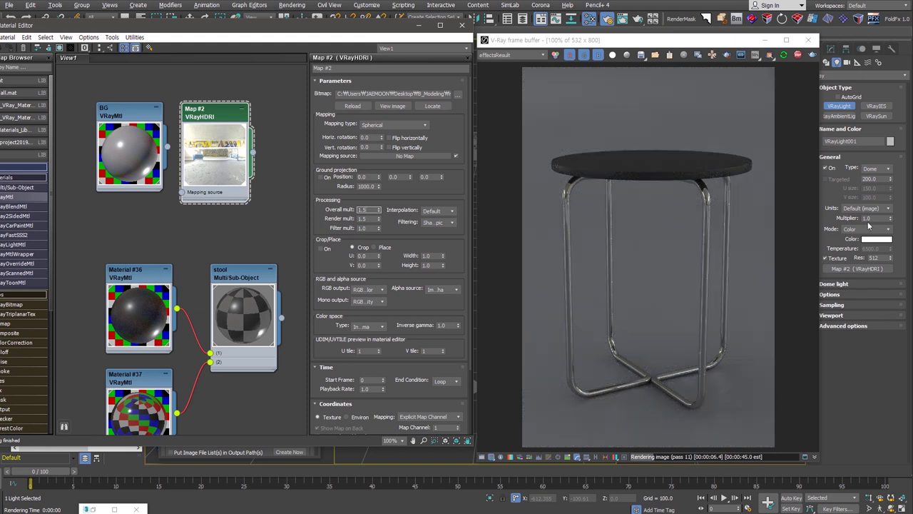
double_click(868, 219)
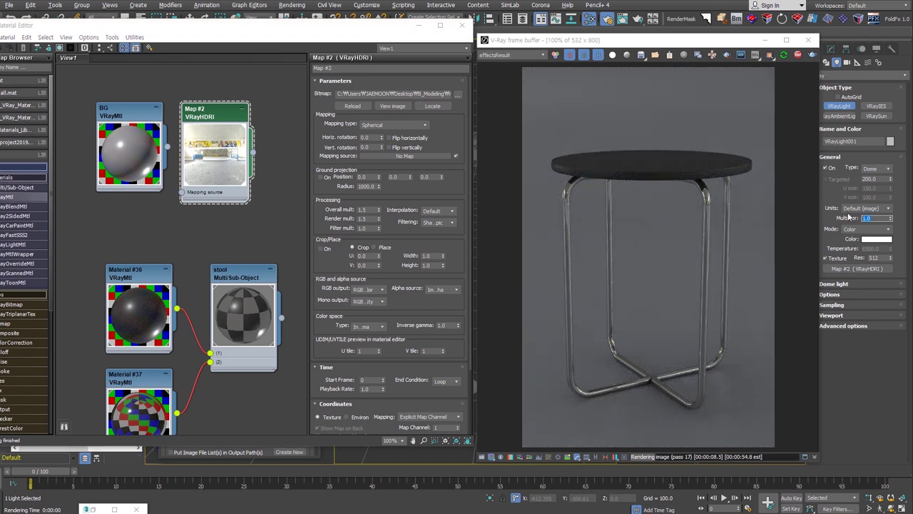
type("52")
key("Return")
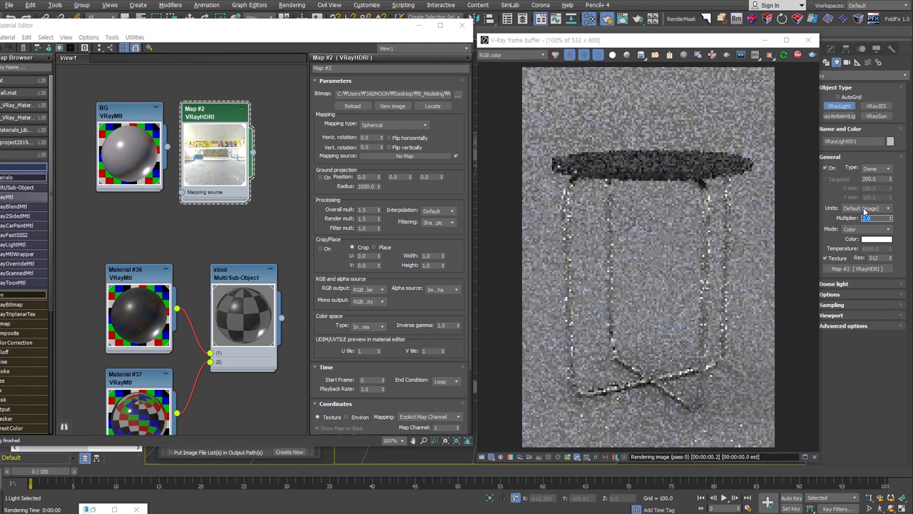
Rotate the HDRI environment horizontally, trying about 55 and then 140 degrees.
left_click(213, 108)
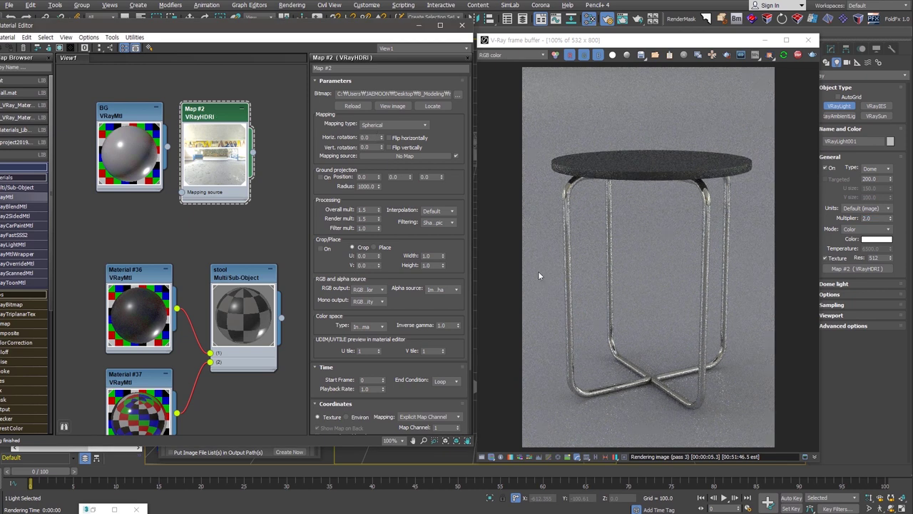
left_click_drag(382, 138, 383, 124)
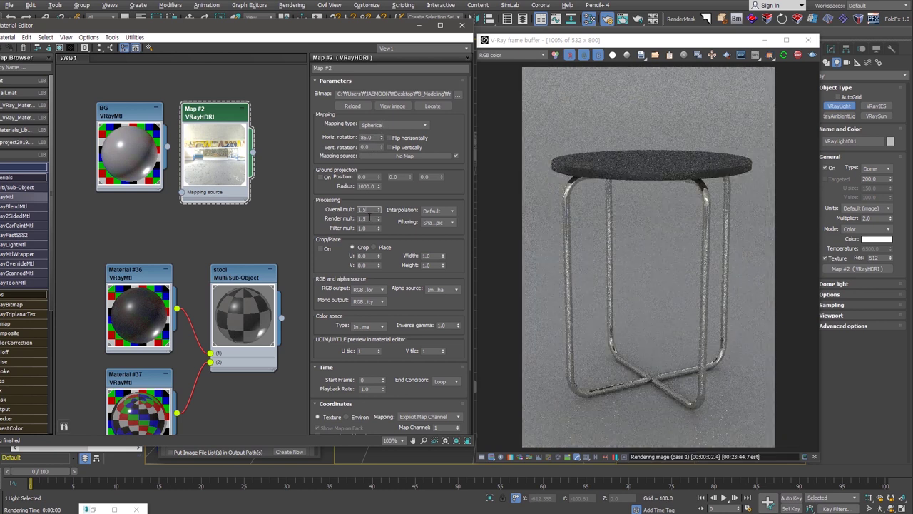
left_click_drag(378, 208, 388, 131)
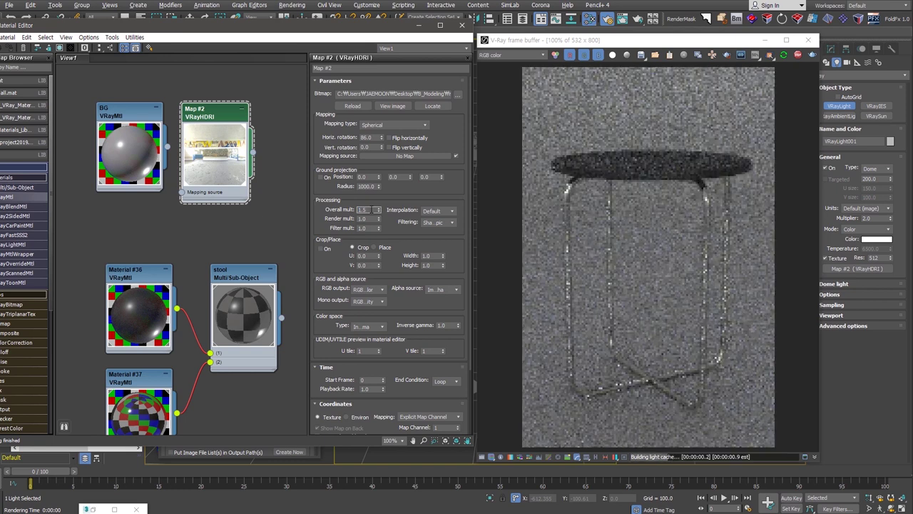
left_click_drag(382, 140, 382, 135)
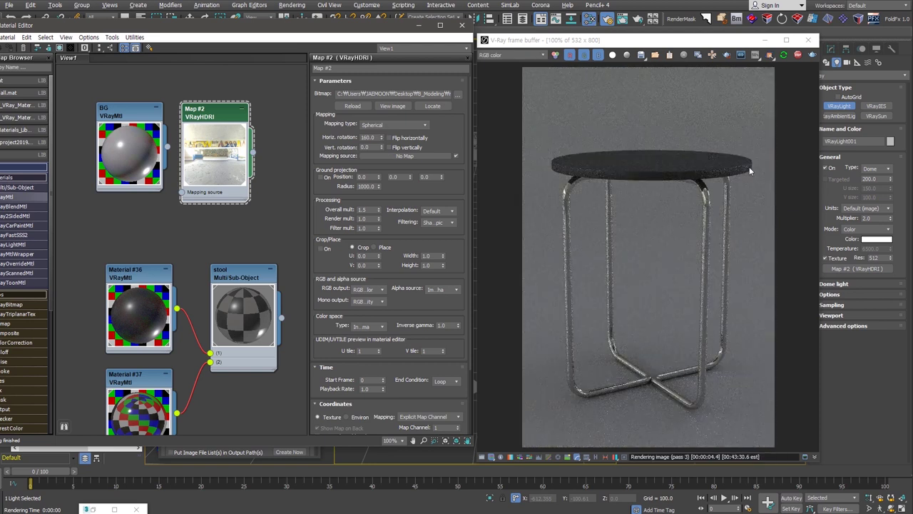
Set the HDRI overall multiplier to 2.0, rotate it to about 209 degrees, and browse for a new HDR image.
double_click(367, 209)
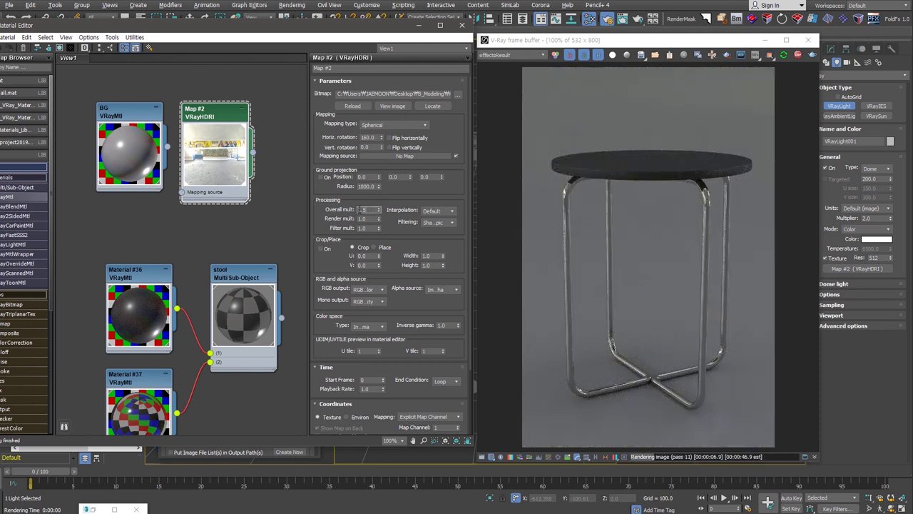
type("2")
key("Return")
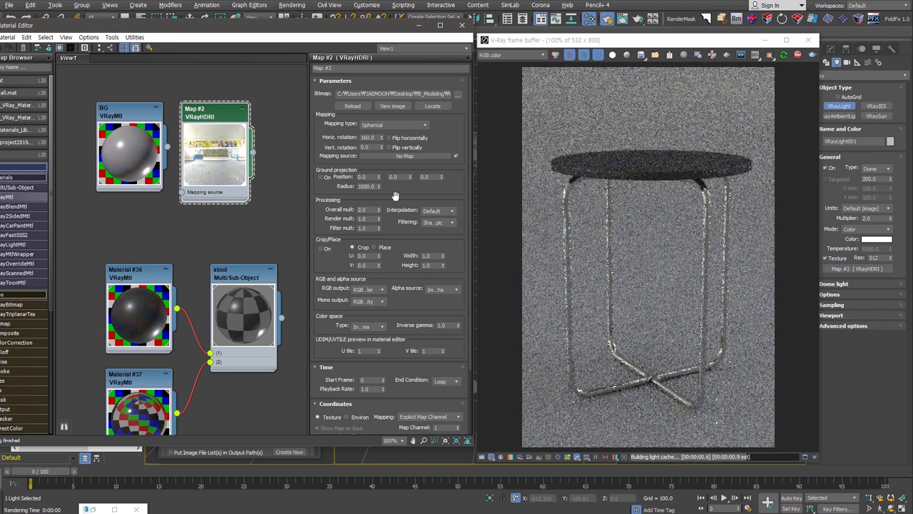
left_click_drag(382, 140, 382, 122)
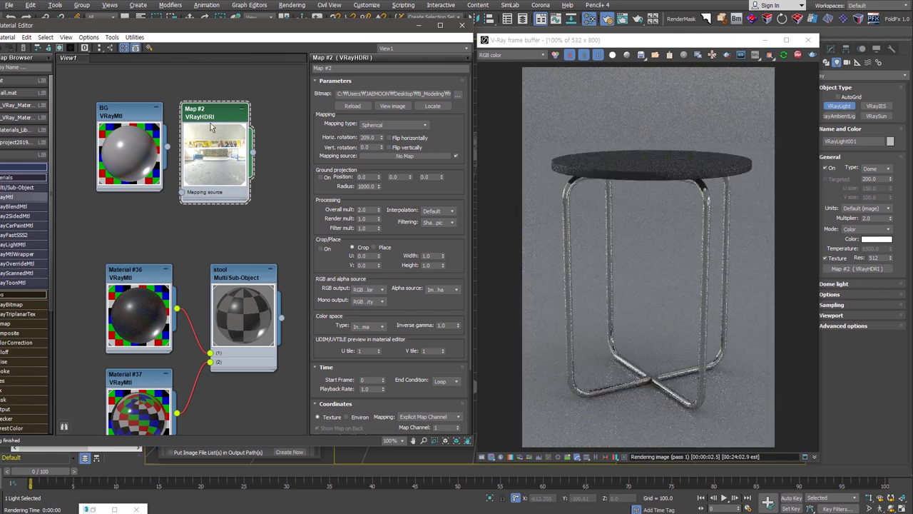
left_click(457, 99)
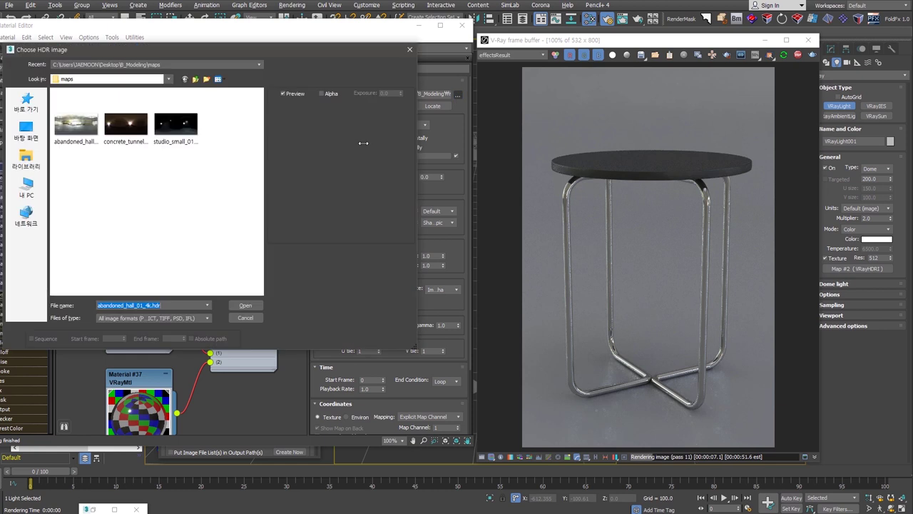
Load the concrete tunnel HDR image, reset its horizontal rotation to 0, and update the map preview.
double_click(128, 128)
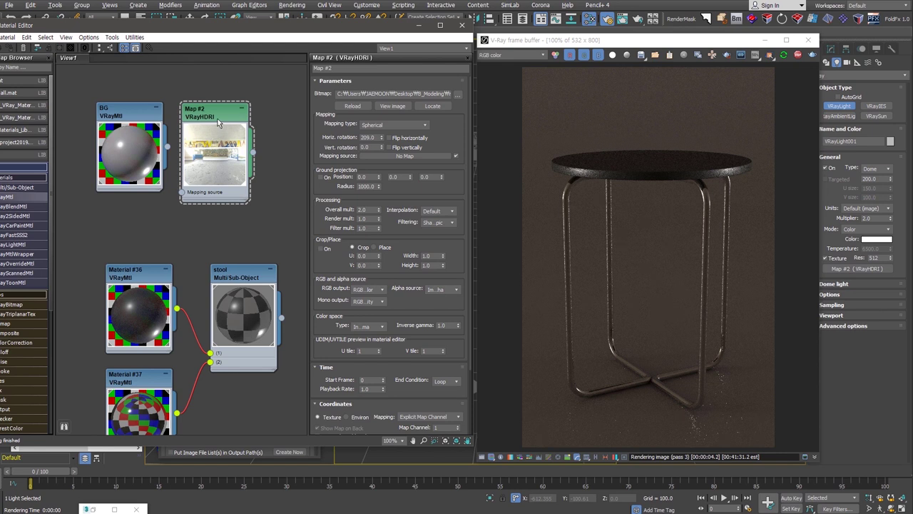
right_click(380, 137)
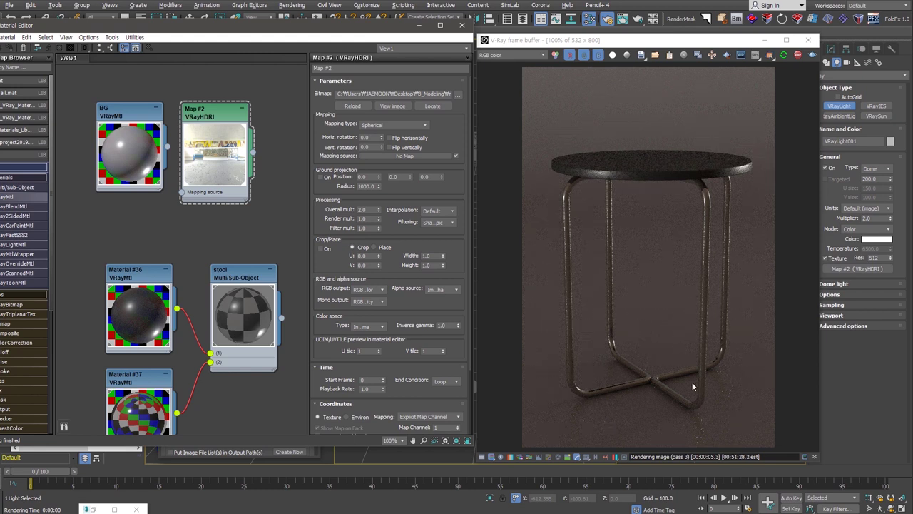
right_click(246, 198)
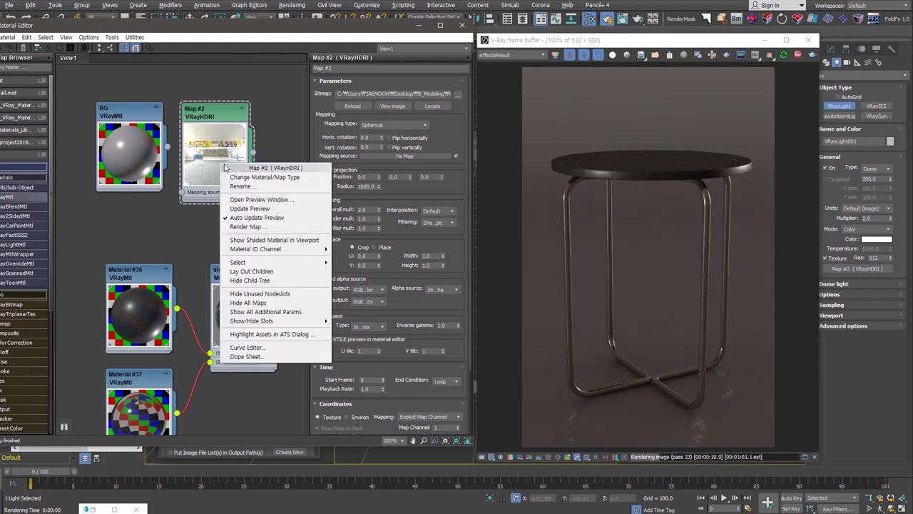
left_click(253, 209)
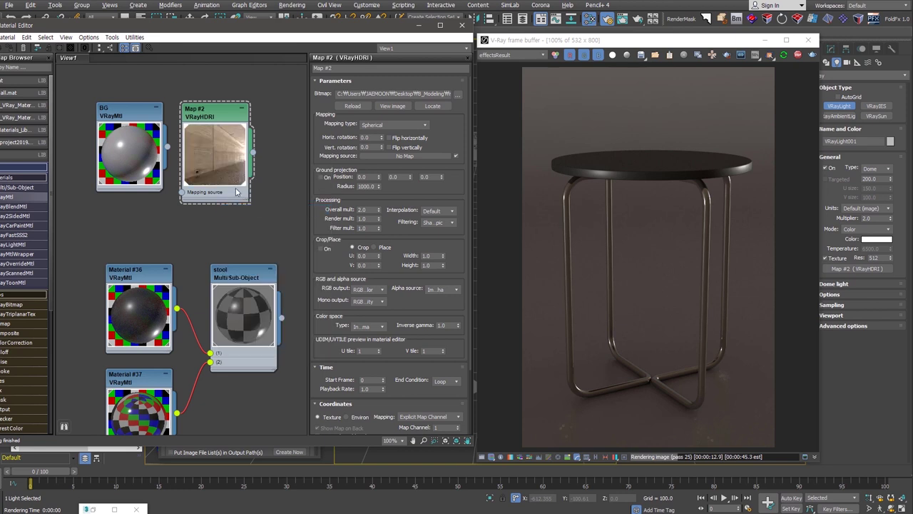
Change Map #2 to a ColorCorrection map that keeps the HDRI as its input.
right_click(252, 155)
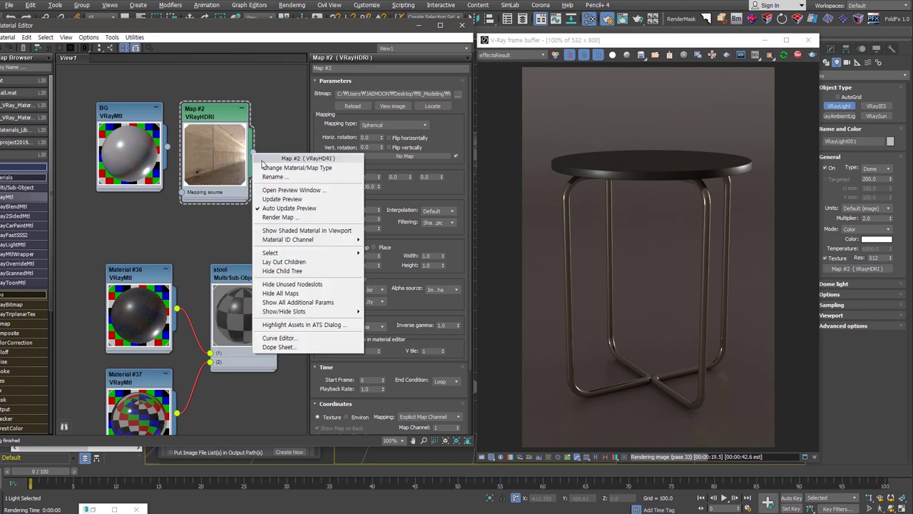
left_click(285, 169)
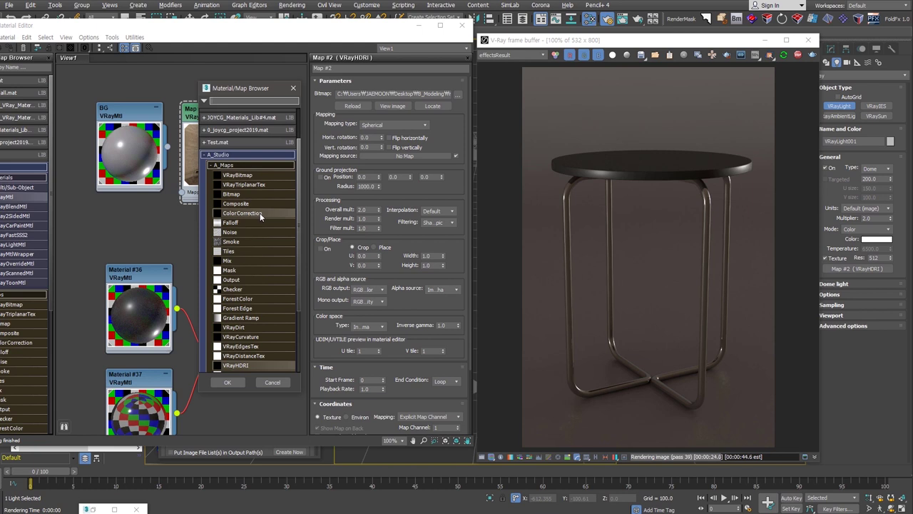
double_click(257, 213)
left_click(441, 304)
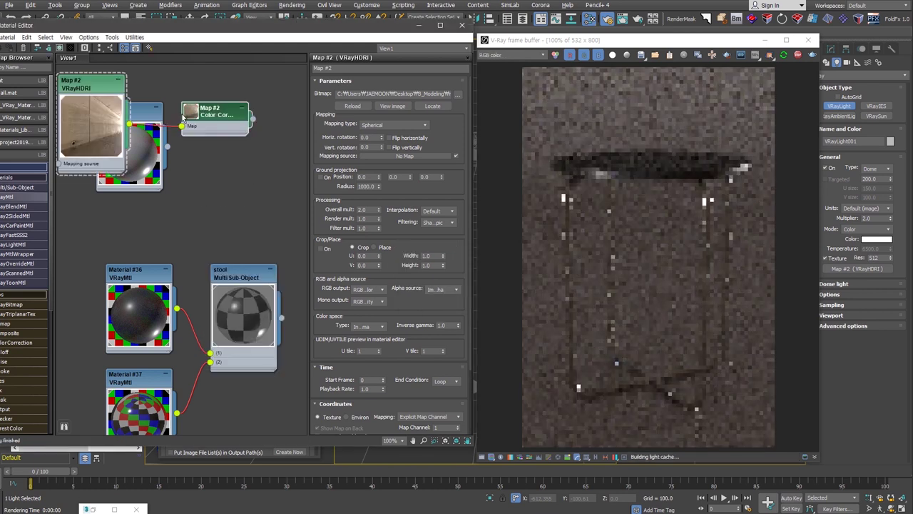
left_click_drag(228, 146, 271, 146)
double_click(271, 146)
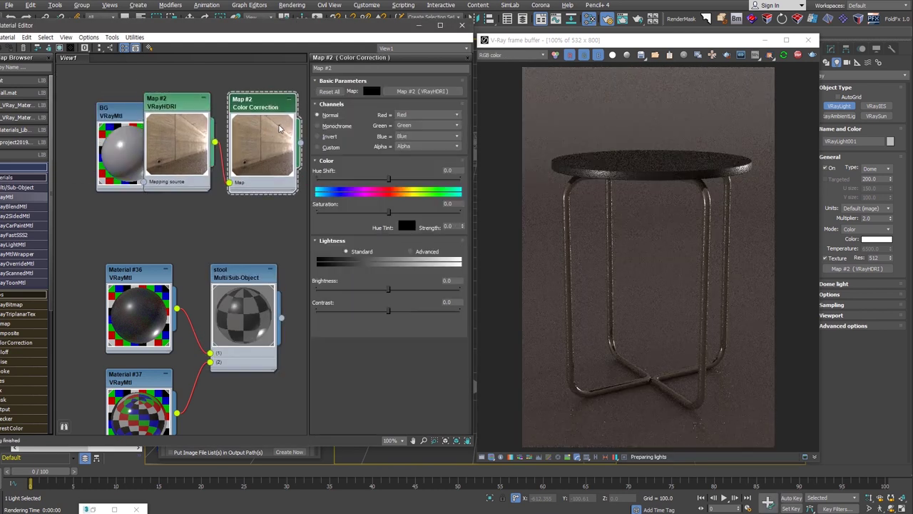
Lower the colour correction's saturation to -44.186 and switch Lightness to Advanced.
left_click(365, 212)
left_click(410, 251)
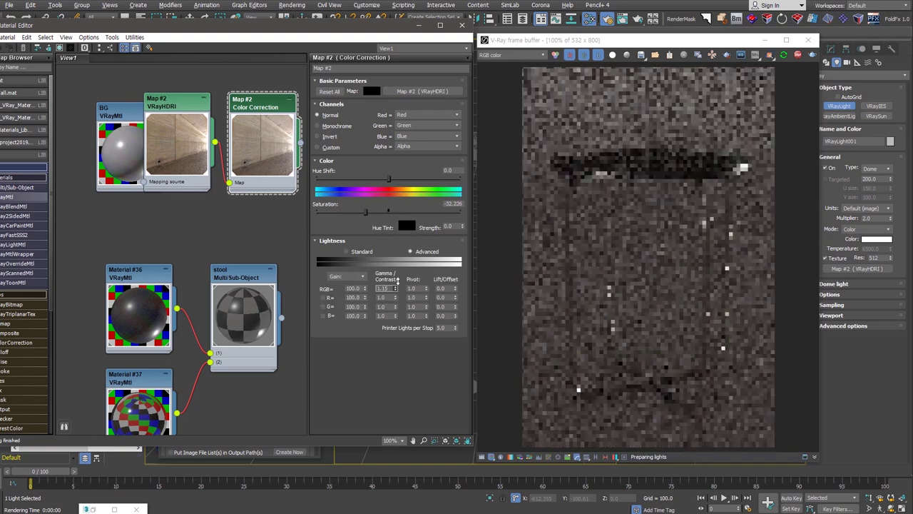
left_click(357, 212)
Try a dome light multiplier of 5, then return it to 2.
left_click(876, 218)
type("5")
key("Return")
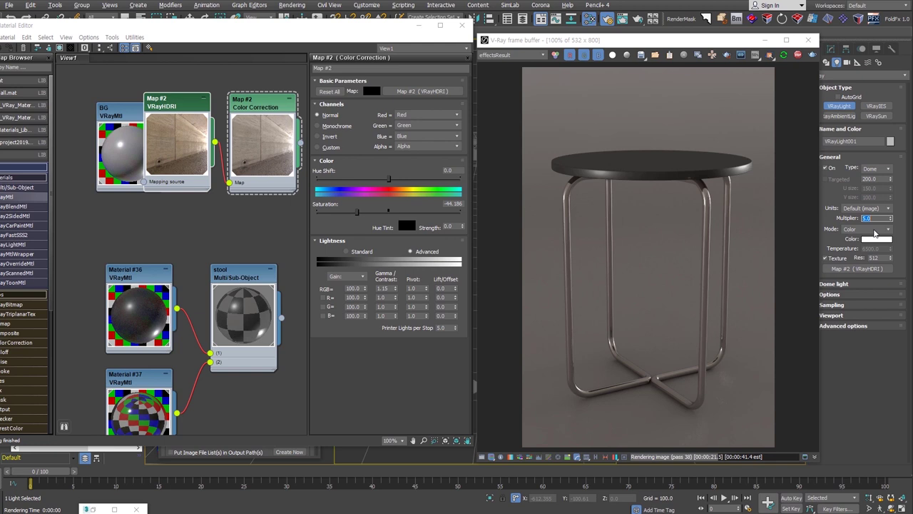
type("2")
key("Return")
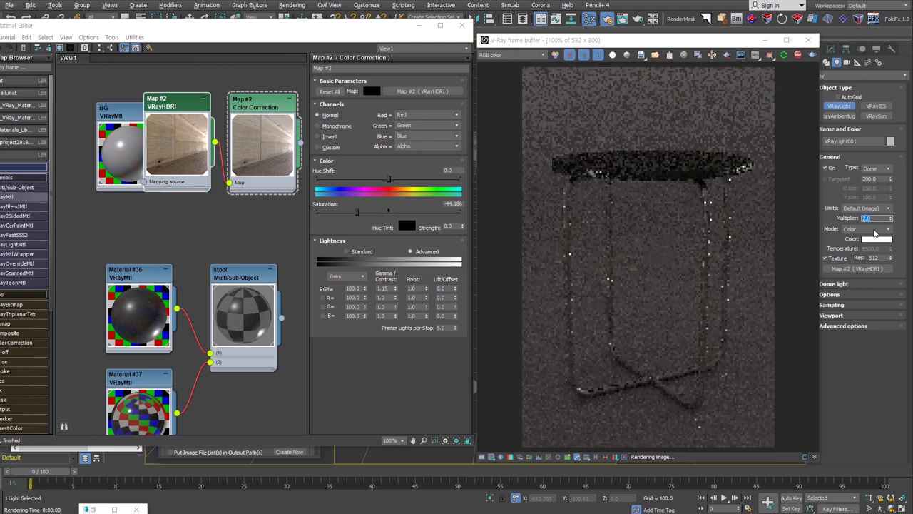
Close the material editor, lock rendering to the camera view, and rearrange the render windows.
left_click(420, 25)
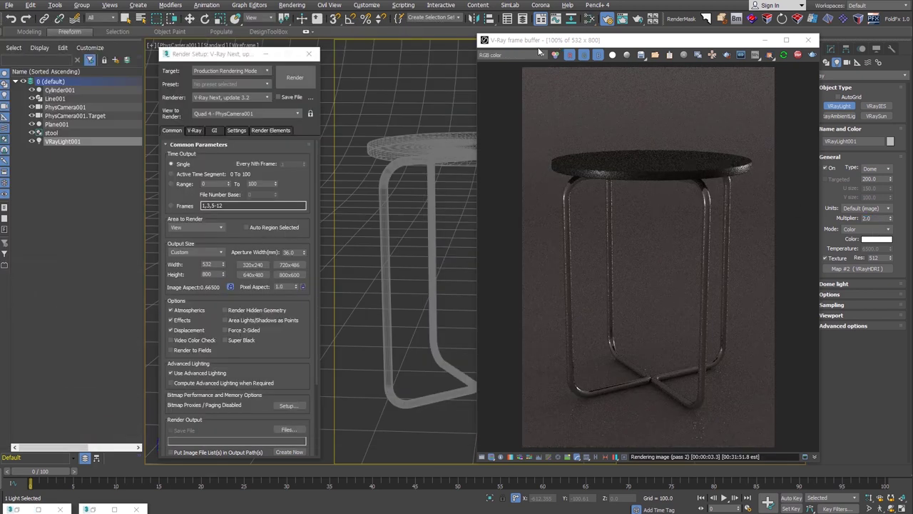
left_click_drag(539, 50, 154, 78)
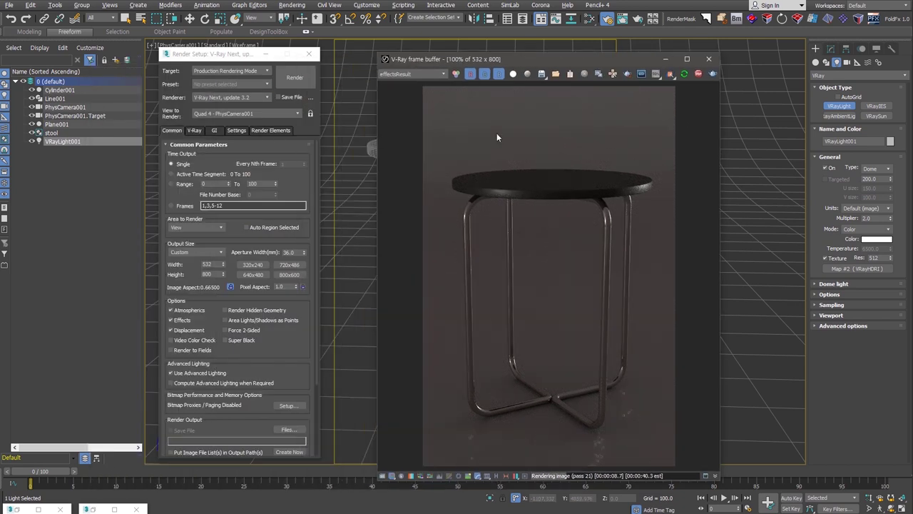
left_click(180, 114)
left_click(310, 114)
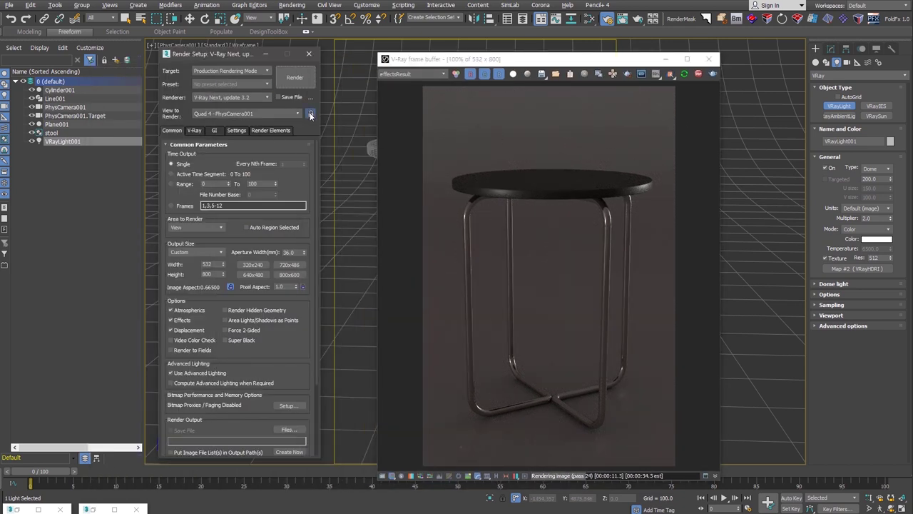
mouse_move(214, 53)
left_mouse_down()
mouse_move(206, 36)
mouse_move(62, 37)
left_mouse_up()
left_click_drag(459, 58, 133, 45)
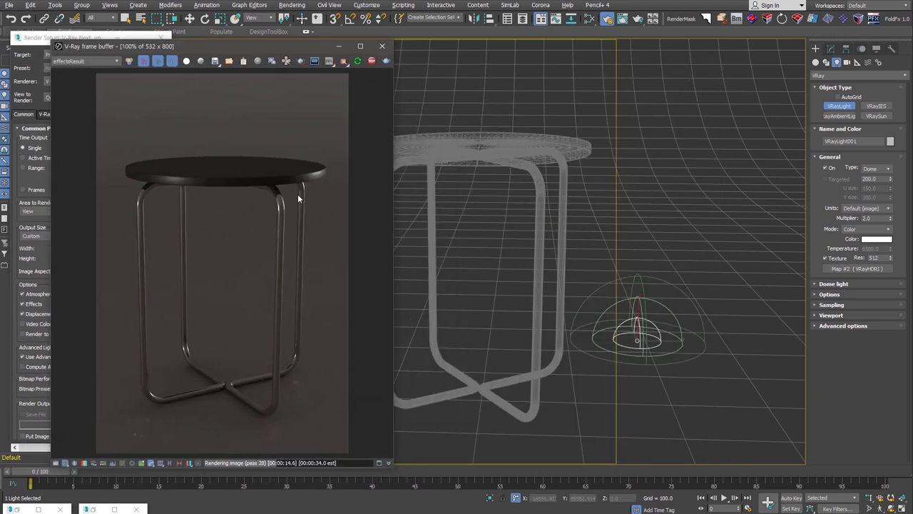
Frame the stool in the front viewport and choose Plane as the new V-Ray light type.
left_click(589, 250)
key("p")
mouse_move(589, 251)
middle_mouse_down("alt")
mouse_move(618, 271)
mouse_move(624, 305)
middle_mouse_up("alt")
key("f")
scroll(614, 307, "down", 5)
scroll(613, 307, "down", 3)
left_click(876, 169)
left_click(872, 178)
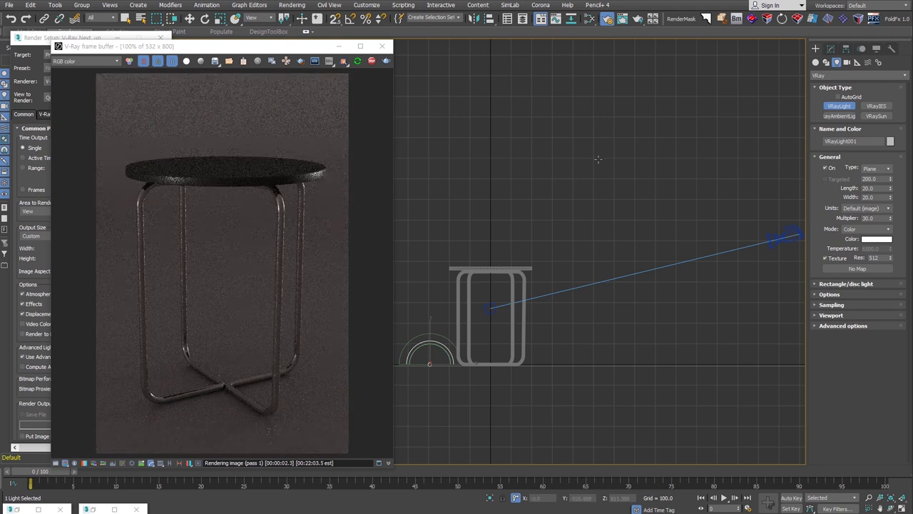
Draw a new V-Ray plane light above-right of the stool and select it in perspective.
left_click_drag(591, 153, 676, 235)
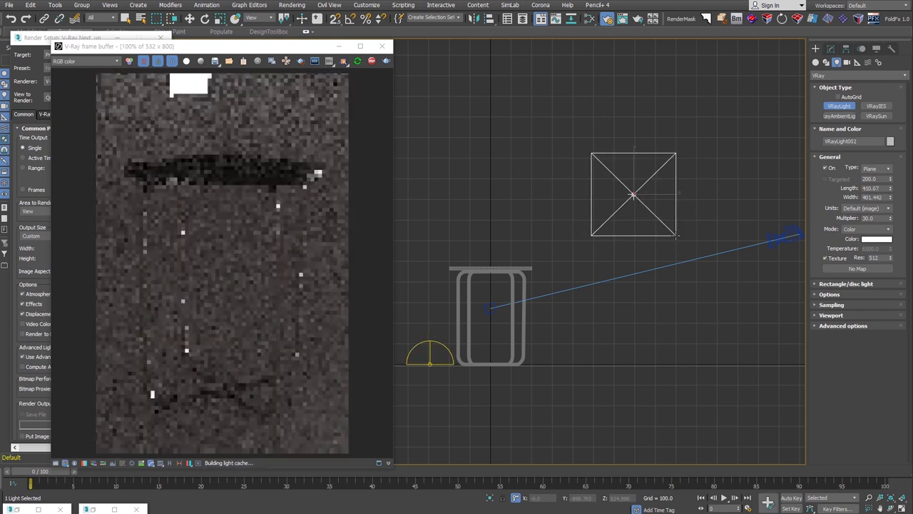
key("e")
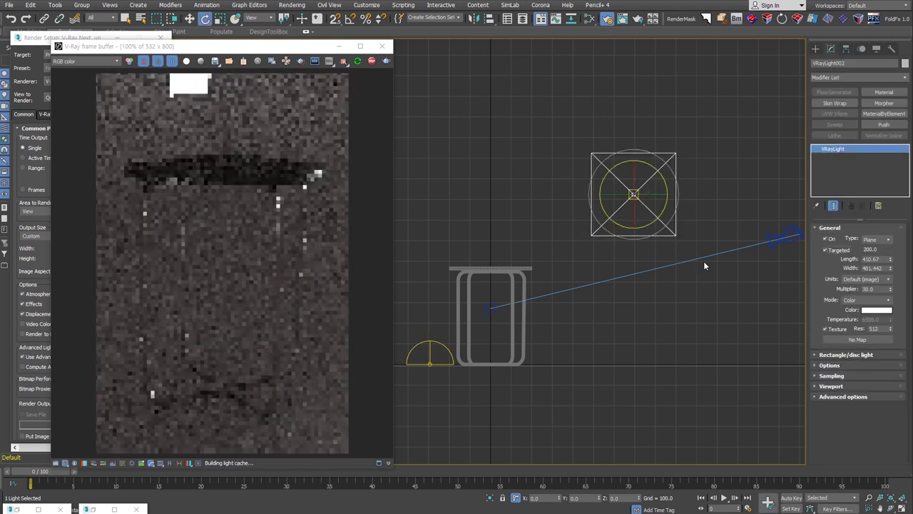
key("p")
key("w")
left_click(667, 207)
mouse_move(688, 230)
middle_mouse_down("alt")
mouse_move(670, 214)
mouse_move(671, 191)
middle_mouse_up("alt")
mouse_move(608, 144)
middle_mouse_down("alt")
mouse_move(585, 189)
mouse_move(648, 229)
mouse_move(591, 204)
mouse_move(608, 169)
middle_mouse_up("alt")
left_click(603, 203)
Move the plane light beside the stool and size it 300 × 300.
left_click_drag(608, 170, 686, 174)
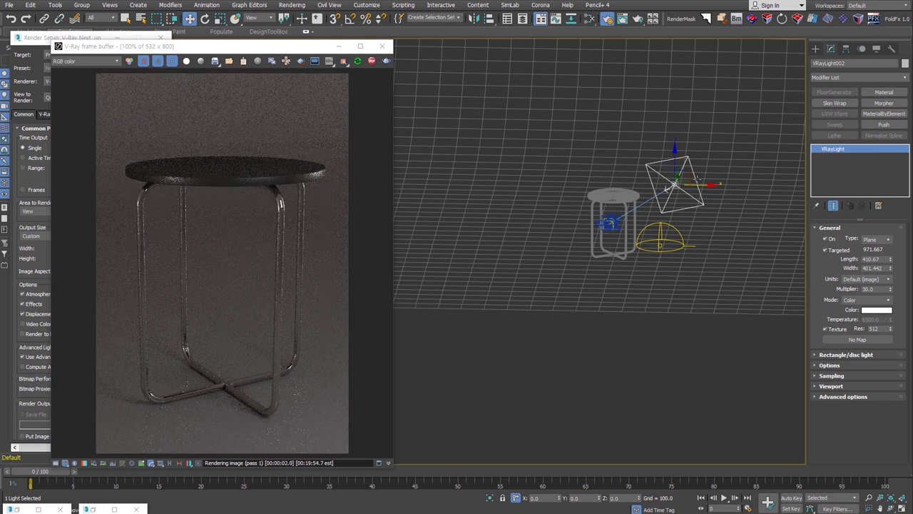
mouse_move(888, 271)
left_mouse_down()
mouse_move(884, 263)
mouse_move(890, 271)
left_mouse_up()
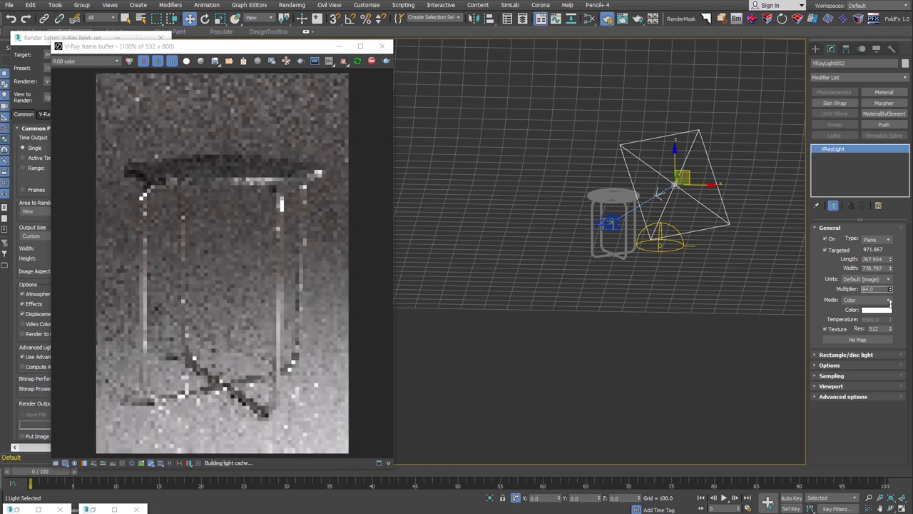
middle_click_drag(642, 214, 703, 169, "alt")
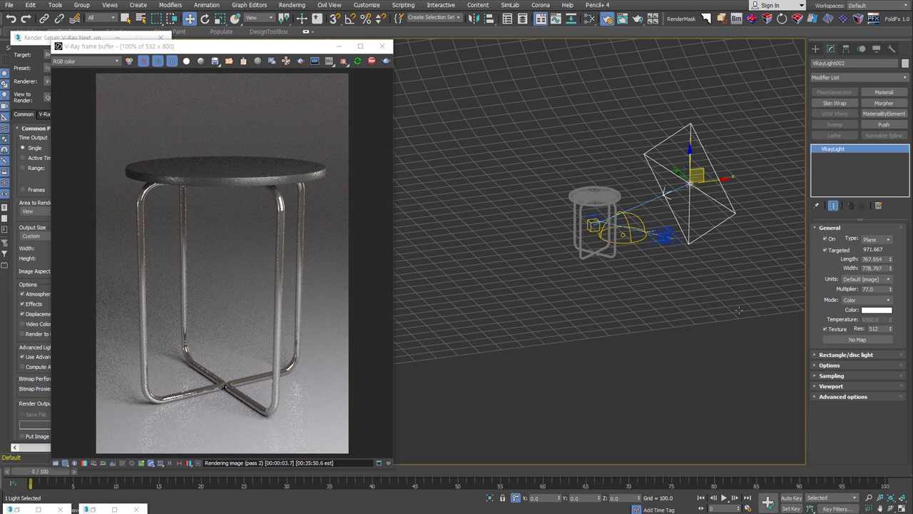
left_click(874, 259)
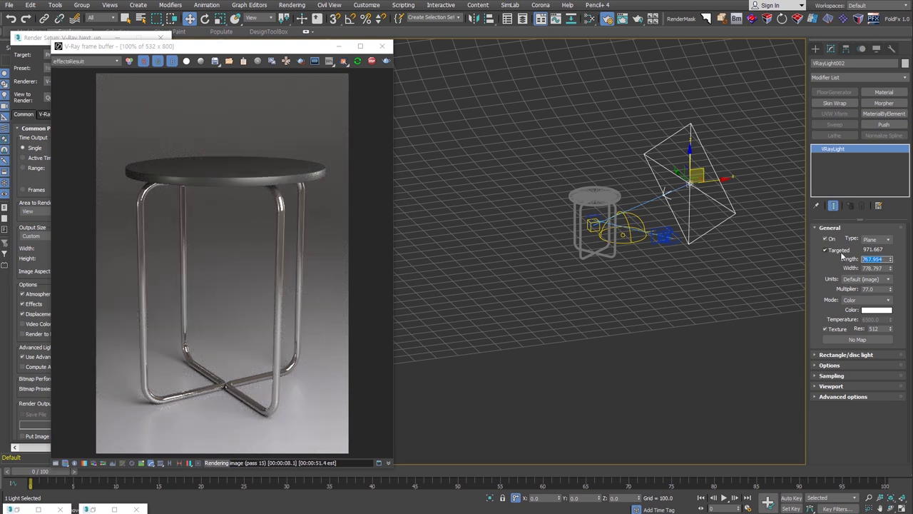
type("400")
key("Tab")
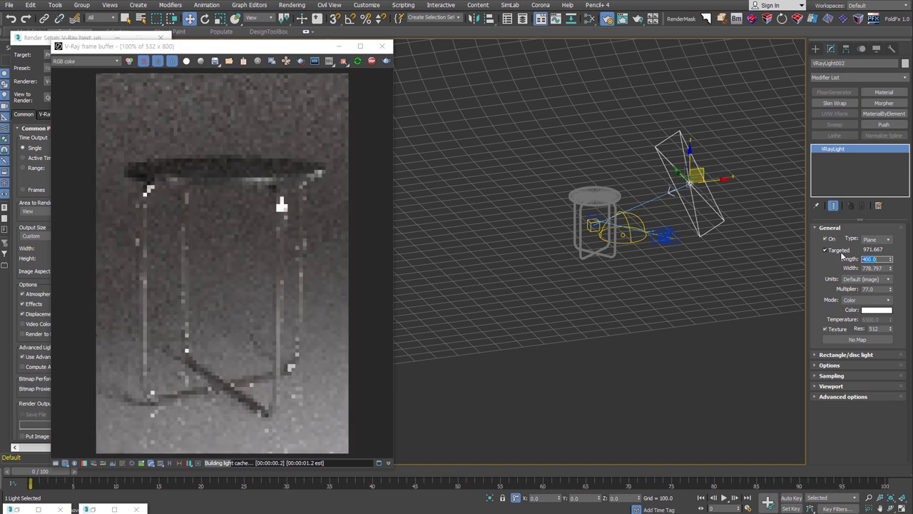
type("300")
key("Return")
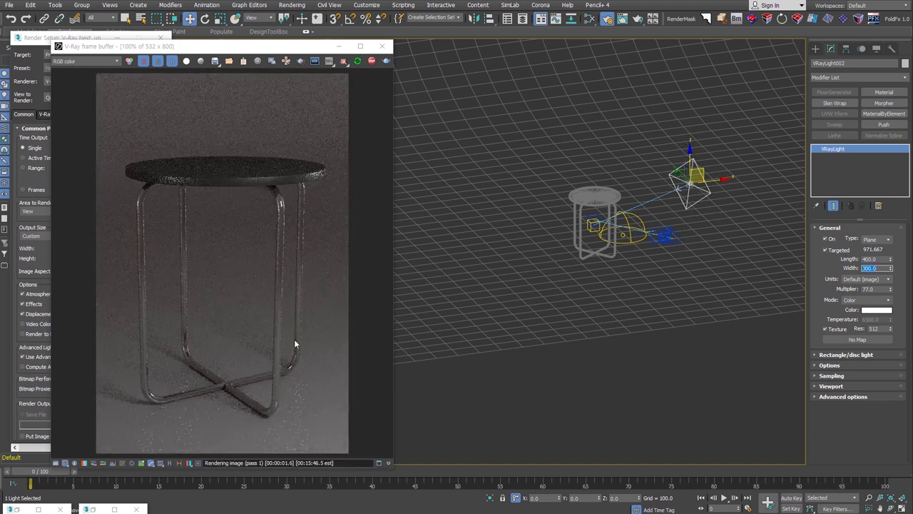
Settle the plane light beside the stool and raise its multiplier to 271.
middle_click_drag(585, 300, 628, 278, "alt")
left_click_drag(697, 162, 732, 126)
middle_click_drag(732, 125, 731, 185, "alt")
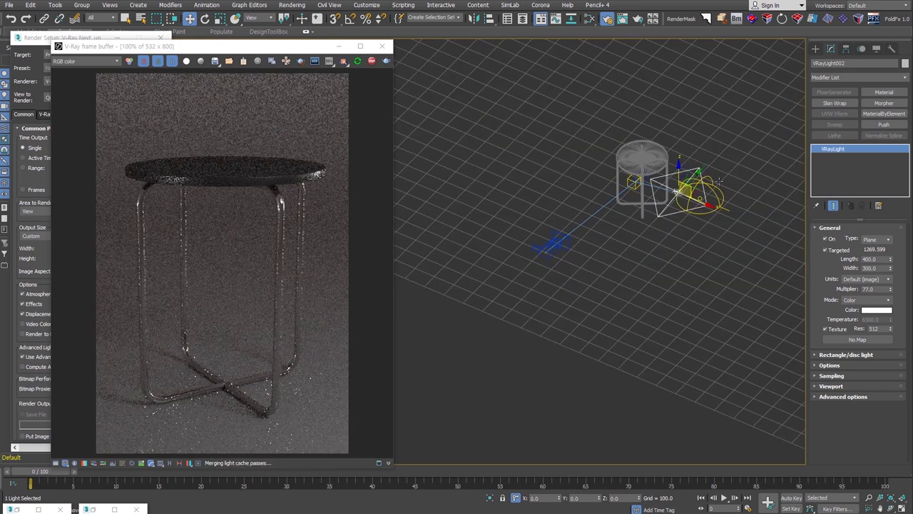
left_click_drag(890, 289, 888, 309)
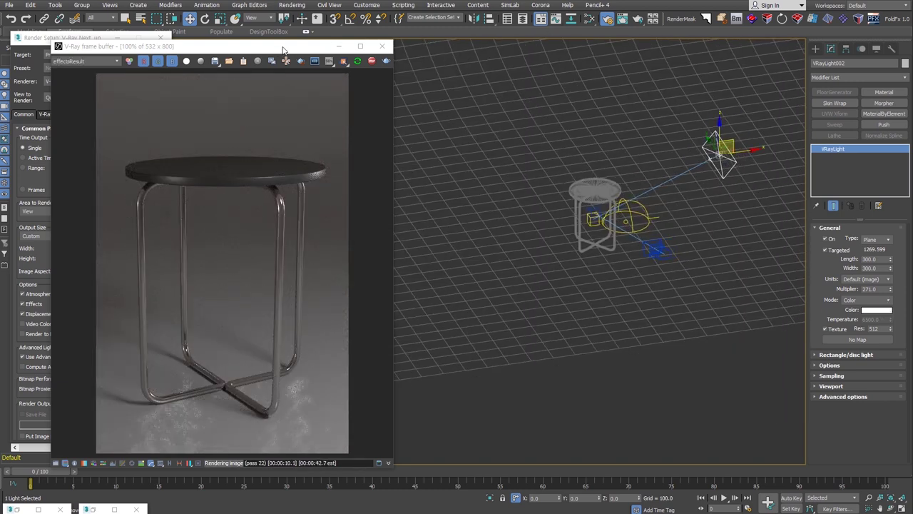
left_click_drag(283, 50, 656, 46)
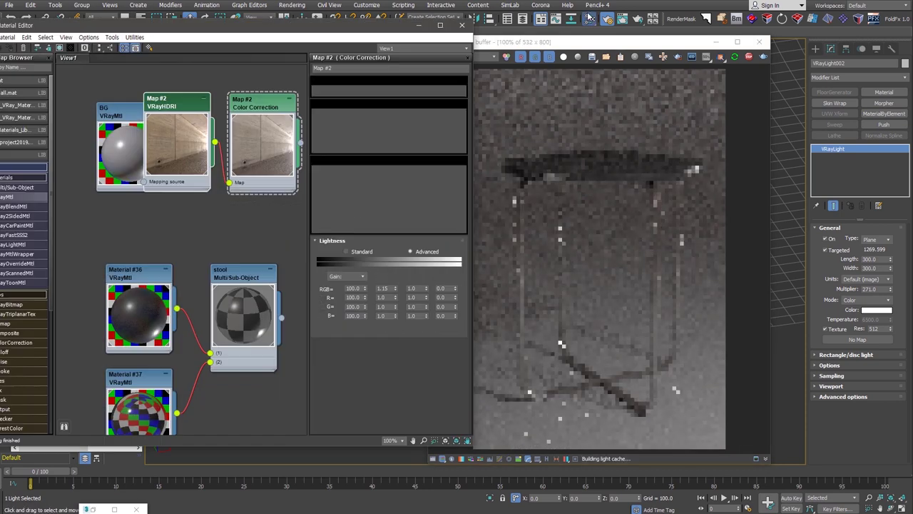
Raise Material #36's reflection glossiness to 0.8 and arrange the node view around the stool materials.
left_click(138, 278)
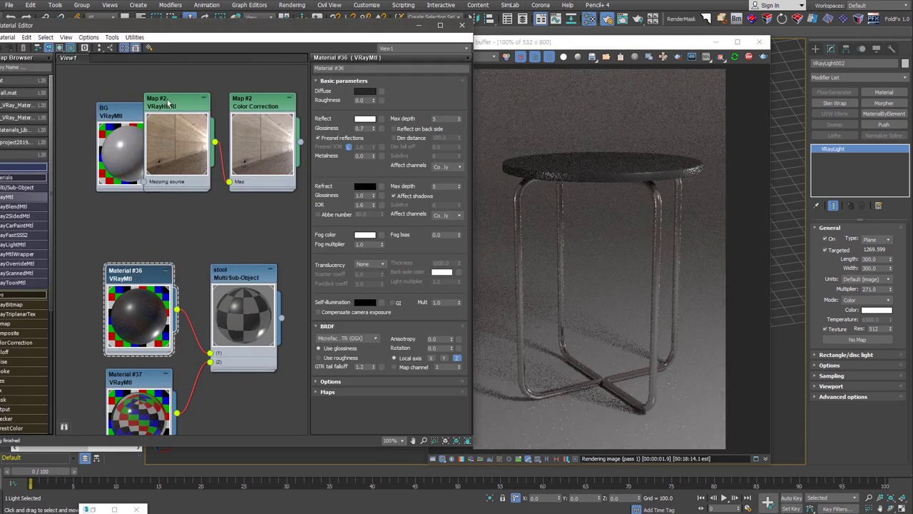
left_click_drag(169, 104, 189, 105)
mouse_move(117, 118)
left_mouse_down()
mouse_move(63, 115)
mouse_move(77, 120)
left_mouse_up()
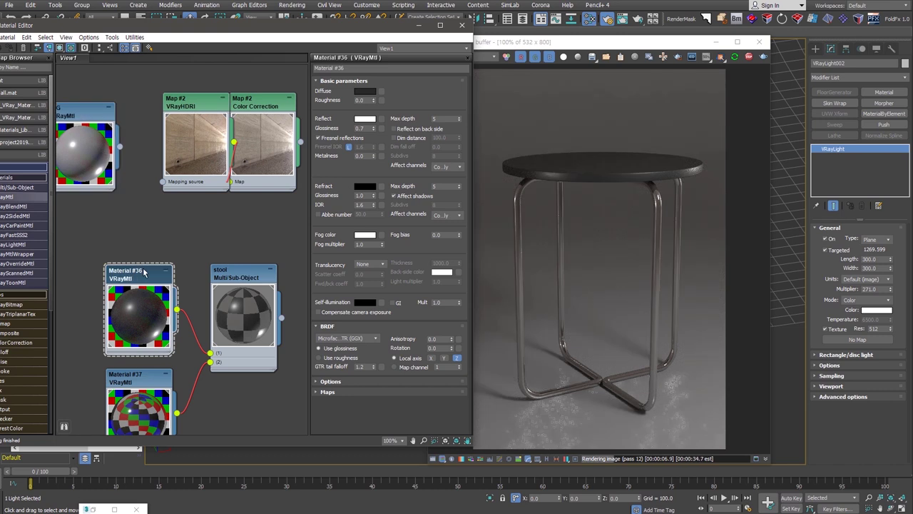
left_click(372, 126)
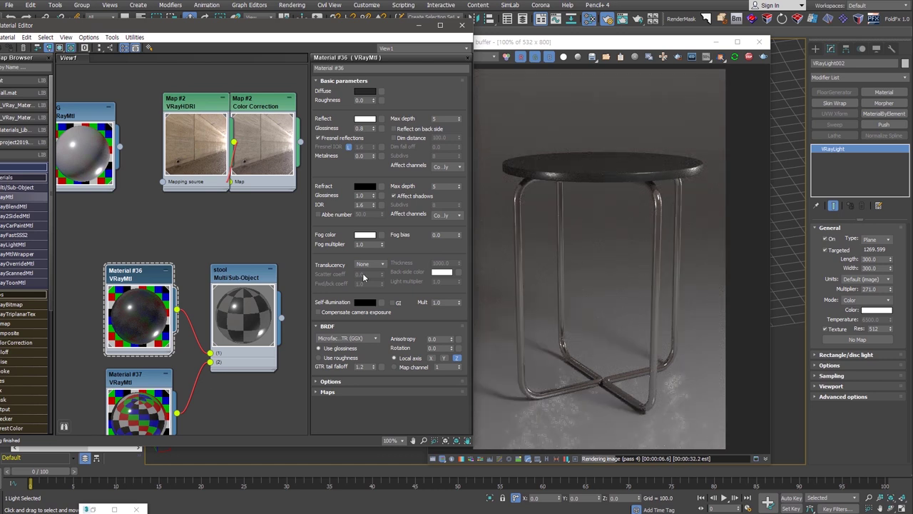
middle_click_drag(147, 386, 163, 292)
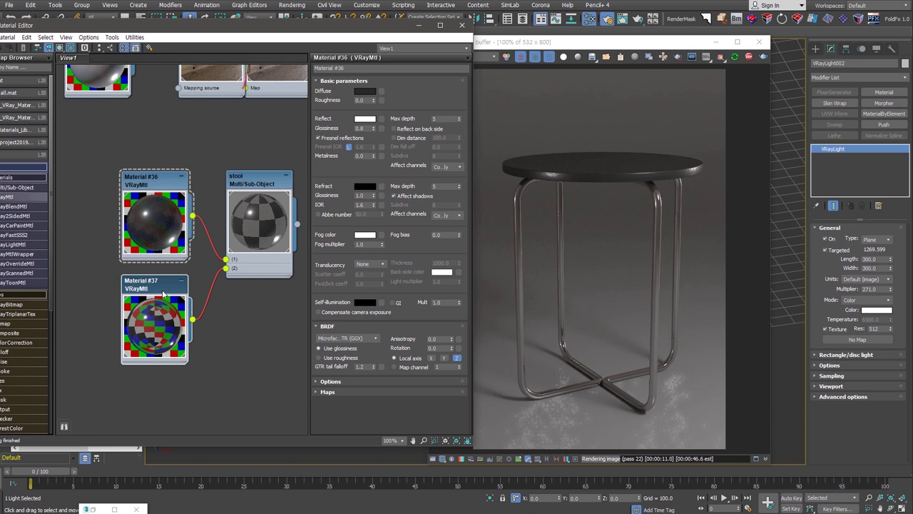
middle_click_drag(163, 292, 191, 284)
left_click_drag(240, 39, 291, 28)
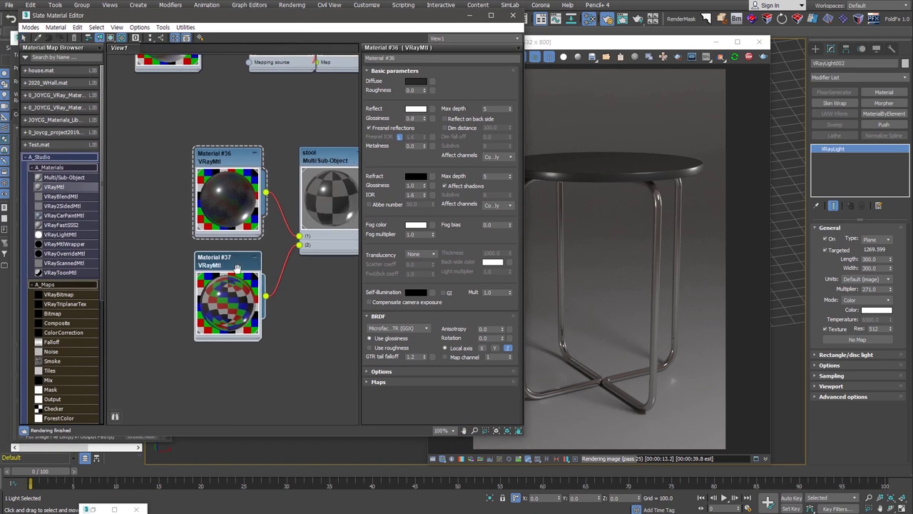
Insert a VRayBlendMtl (Material #39) between Material #37 and the stool's second sub-material slot.
middle_click_drag(163, 363, 140, 339)
left_click_drag(193, 318, 156, 308)
mouse_move(60, 196)
left_mouse_down()
mouse_move(236, 255)
mouse_move(274, 257)
left_mouse_up()
left_click_drag(181, 250, 171, 249)
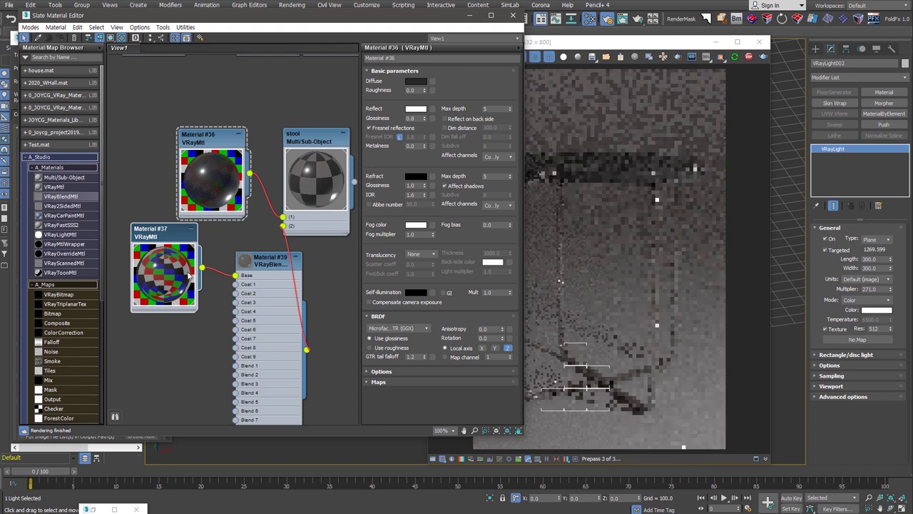
left_click_drag(253, 264, 234, 254)
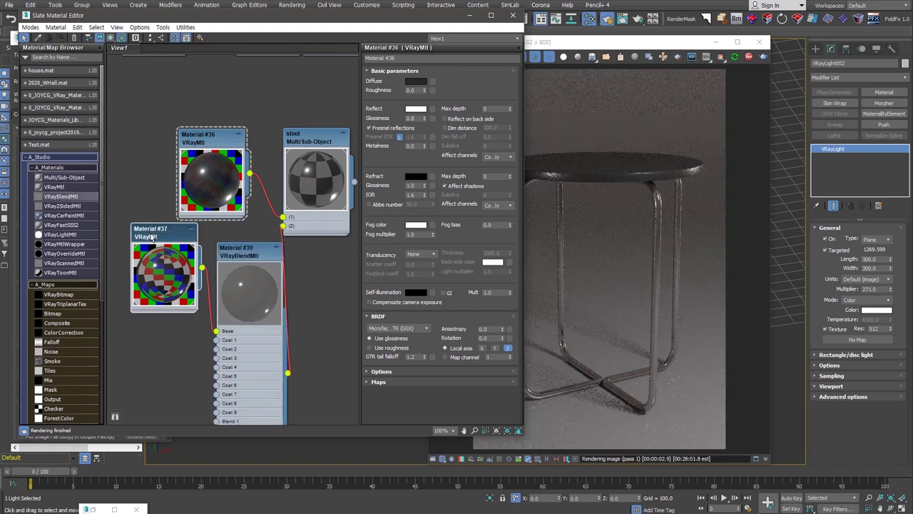
left_click_drag(164, 234, 154, 234)
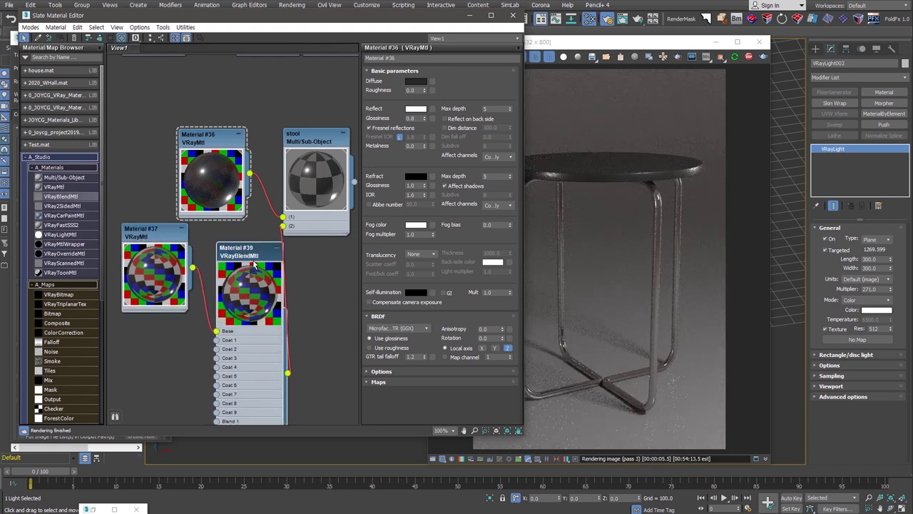
left_click_drag(272, 344, 262, 344)
Connect a new VRayMtl, Material #40, as Coat 1 and set its blend amount to black.
mouse_move(55, 189)
left_mouse_down()
mouse_move(163, 339)
mouse_move(183, 333)
left_mouse_up()
right_click(171, 360)
left_click(217, 289)
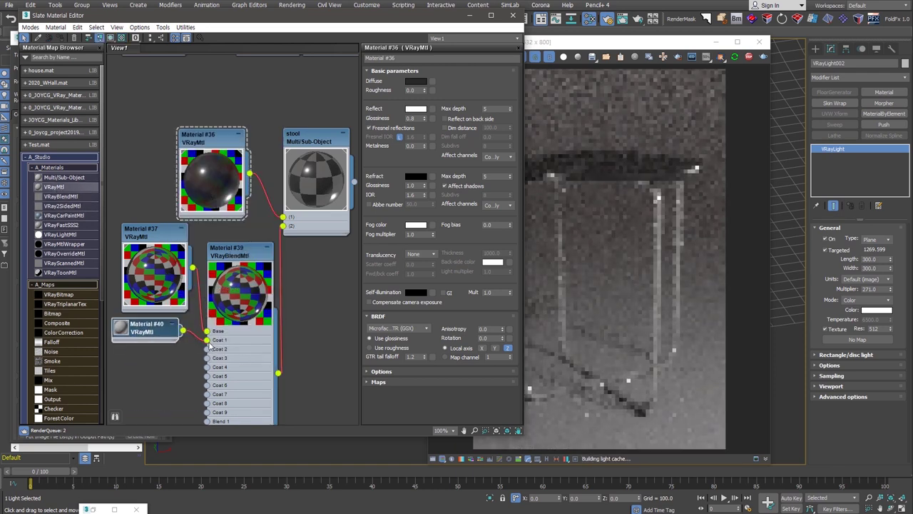
double_click(235, 256)
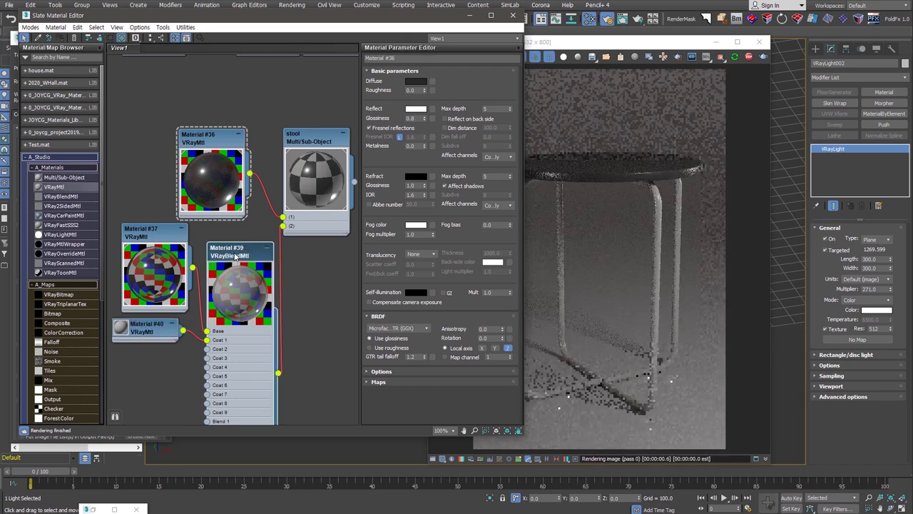
left_click(434, 107)
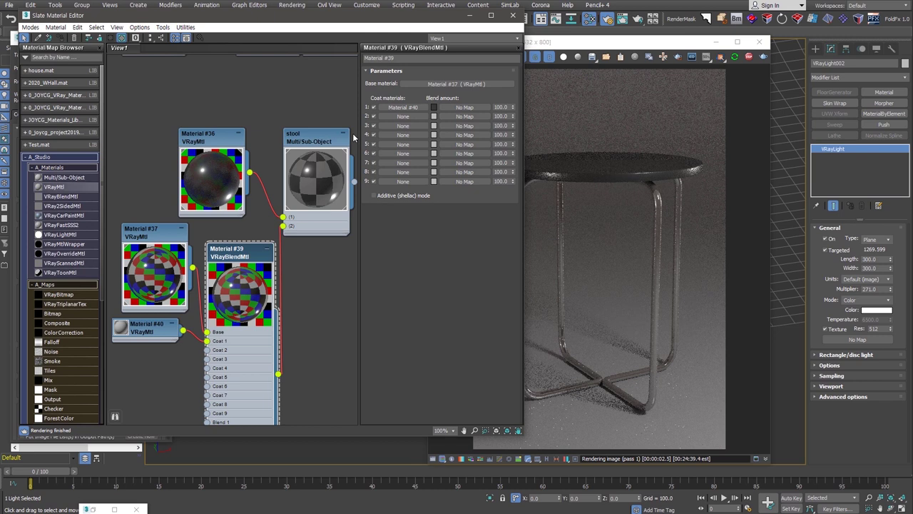
Darken Material #37's diffuse colour to near black.
double_click(170, 243)
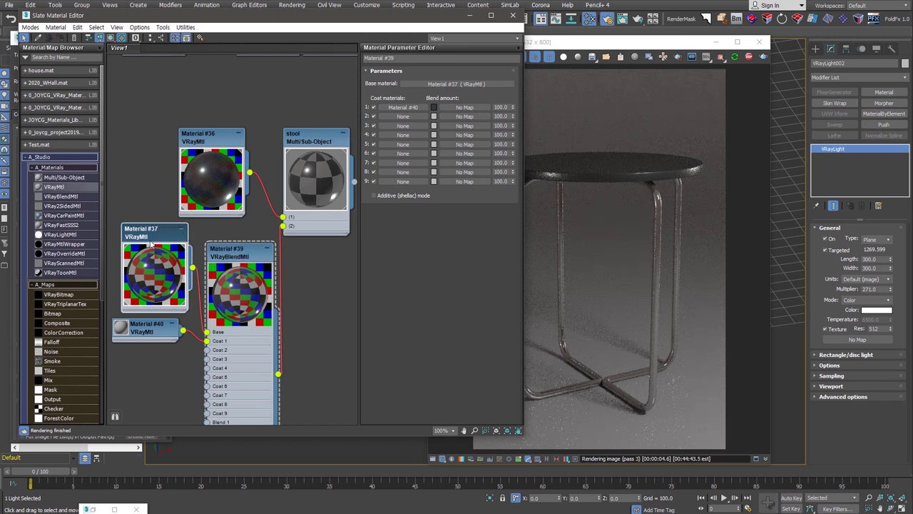
left_click(416, 81)
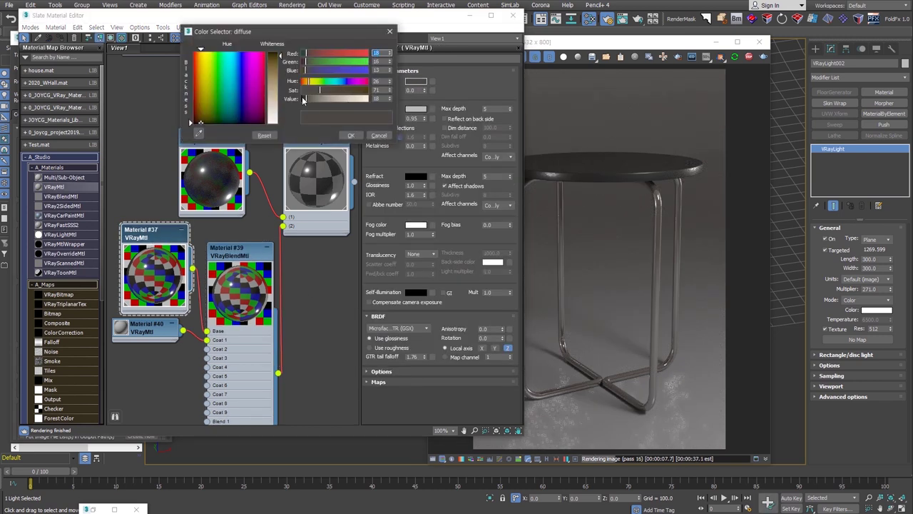
left_click_drag(302, 100, 300, 100)
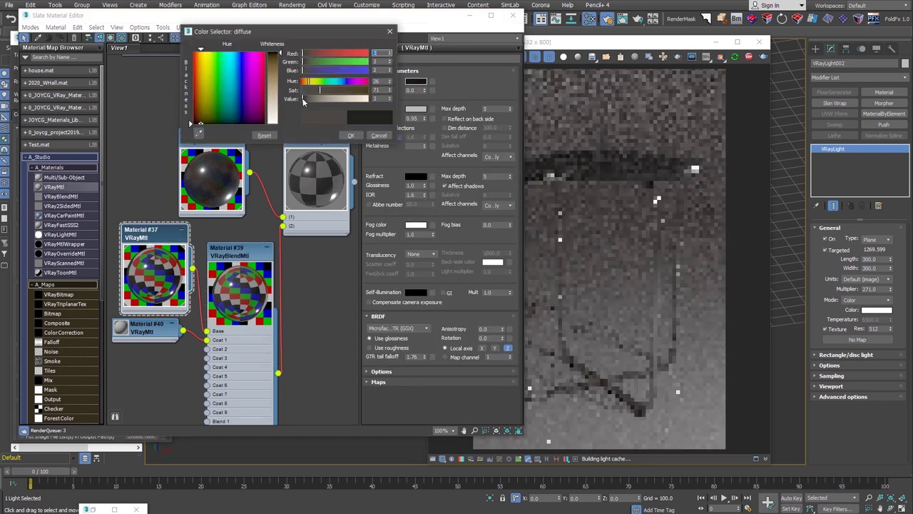
left_click(349, 136)
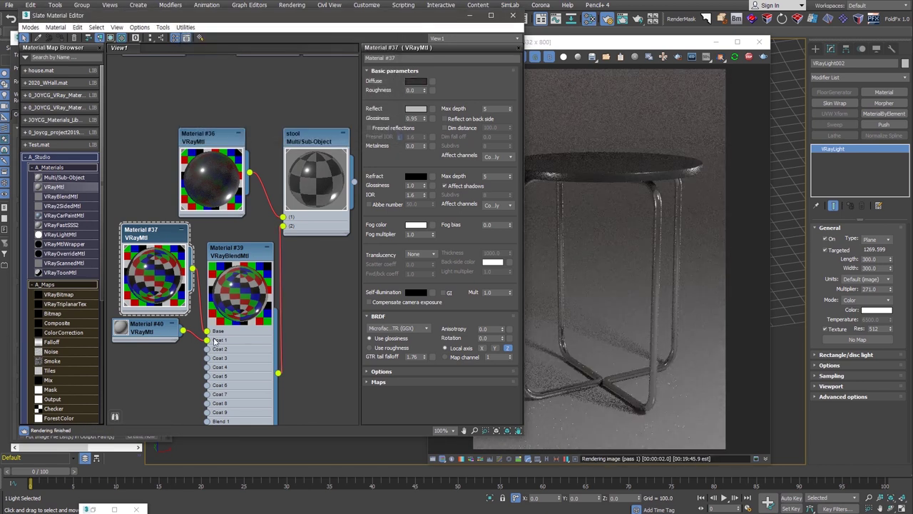
Hide the blend material's unused slots and minimize the Slate Material Editor.
left_click_drag(149, 330, 159, 339)
middle_click_drag(142, 421, 158, 300)
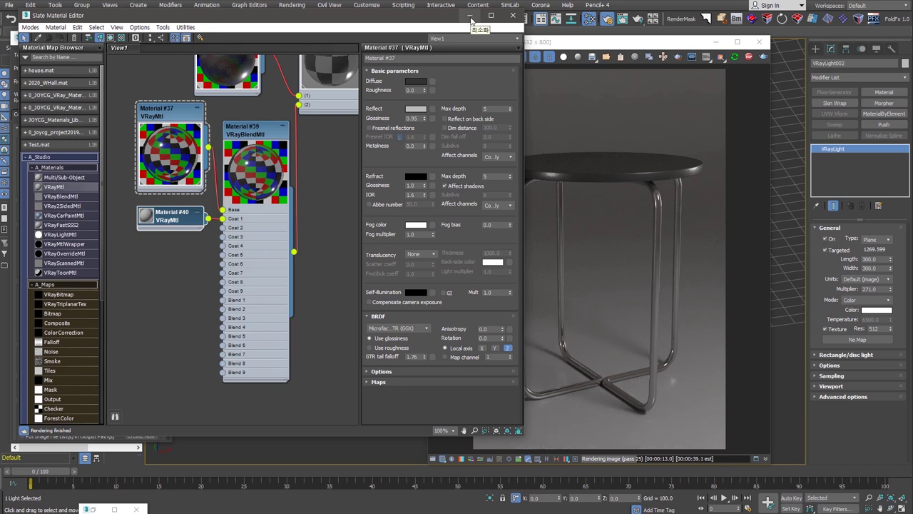
middle_click_drag(335, 211, 316, 261)
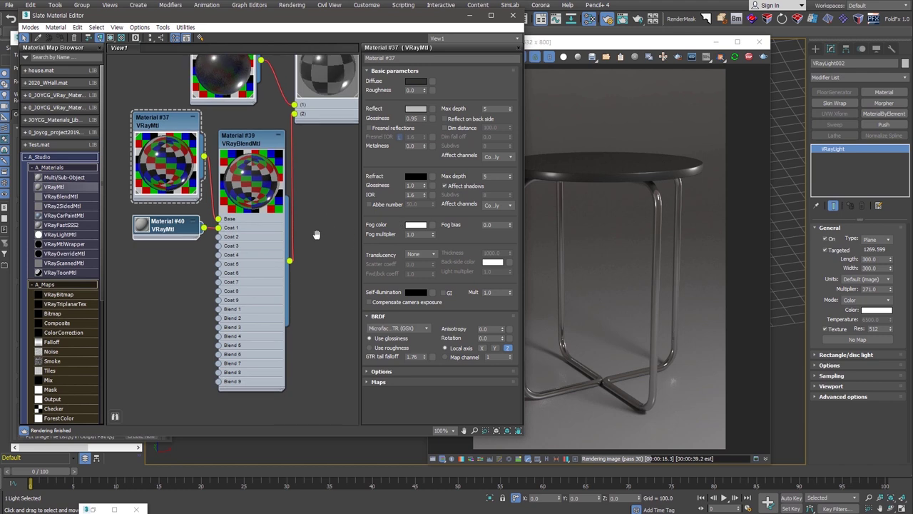
right_click(317, 270)
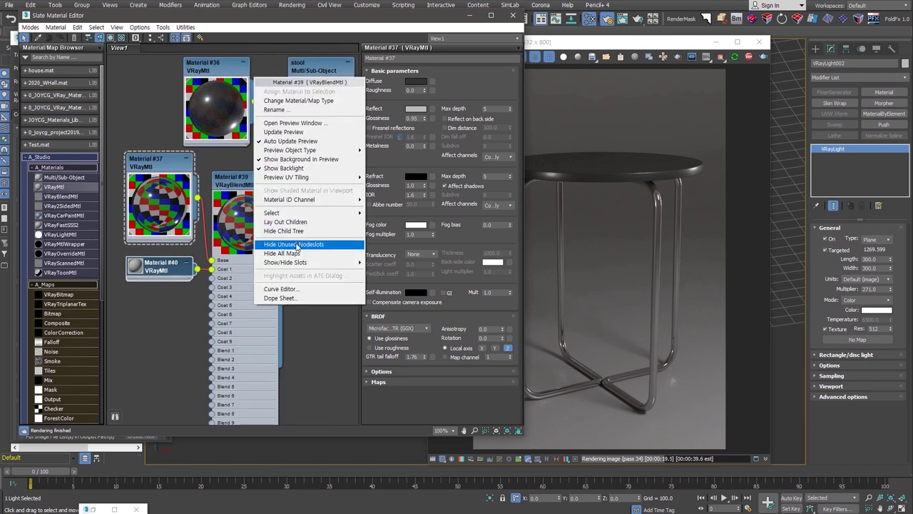
left_click(298, 246)
left_click(469, 15)
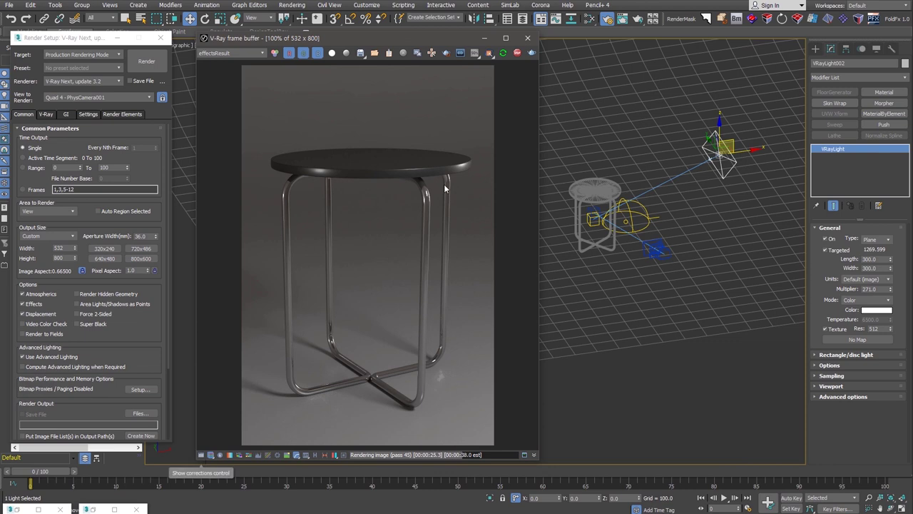
Re-render the stool and set frame-buffer exposure to 0.65 and contrast to 0.12.
left_click(532, 40)
left_click(146, 61)
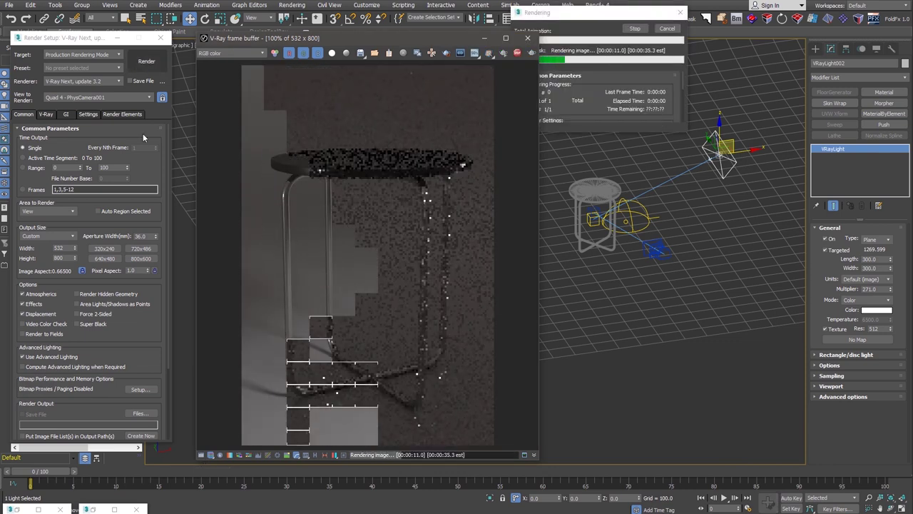
left_click(201, 455)
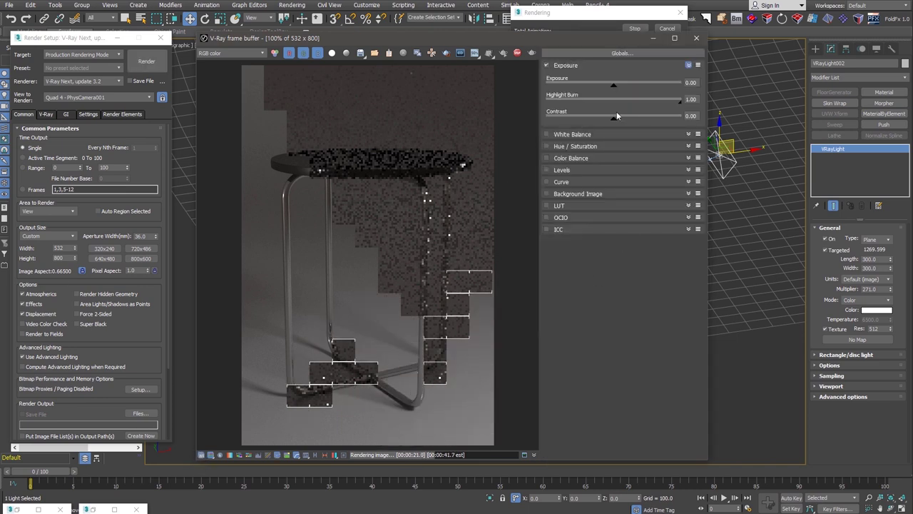
left_click_drag(613, 85, 622, 85)
left_click_drag(615, 121, 623, 121)
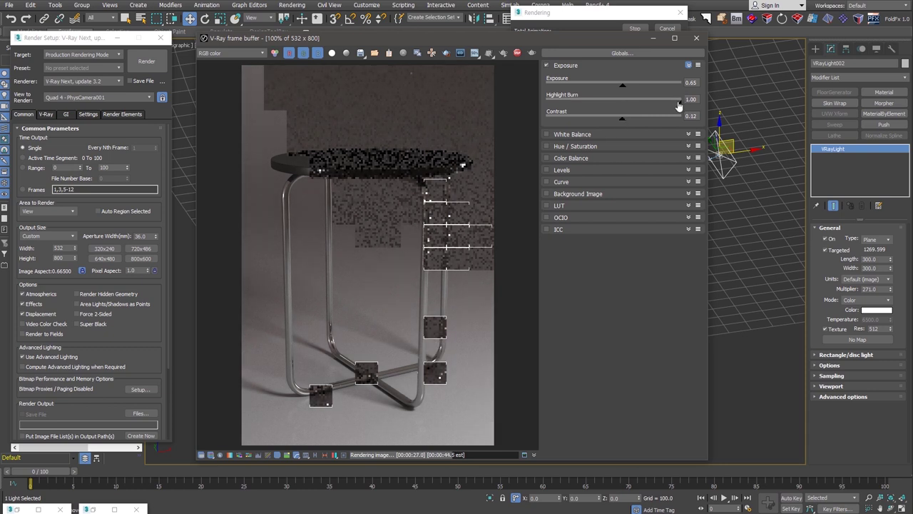
Enable white balance with a warmer temperature of 6782.
left_click(565, 66)
left_click(567, 77)
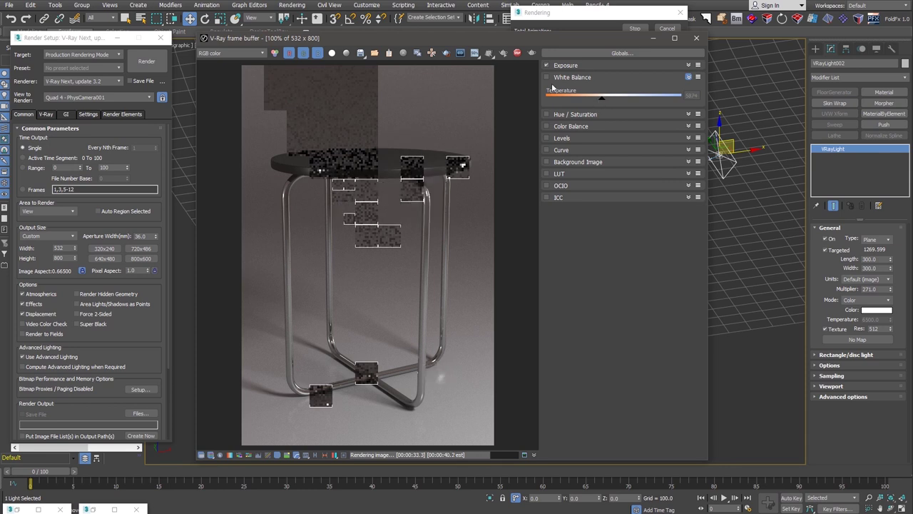
left_click_drag(608, 97, 620, 102)
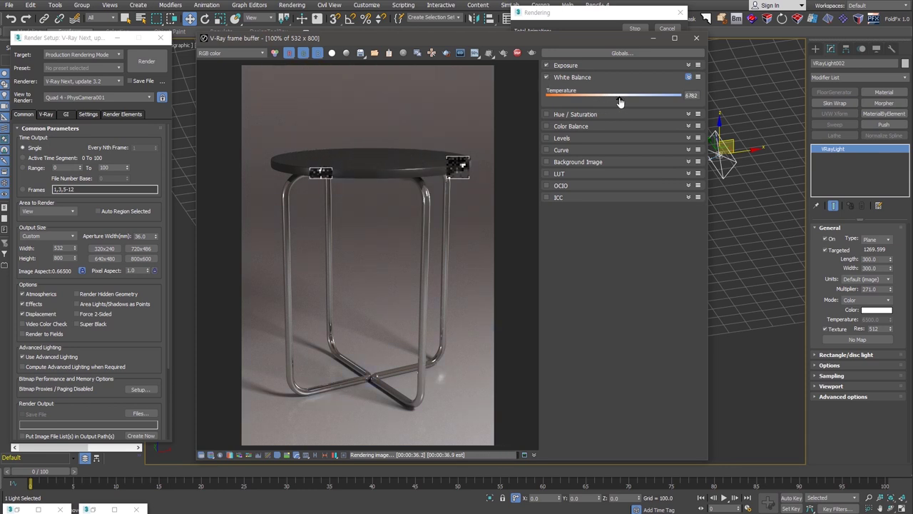
left_click(570, 125)
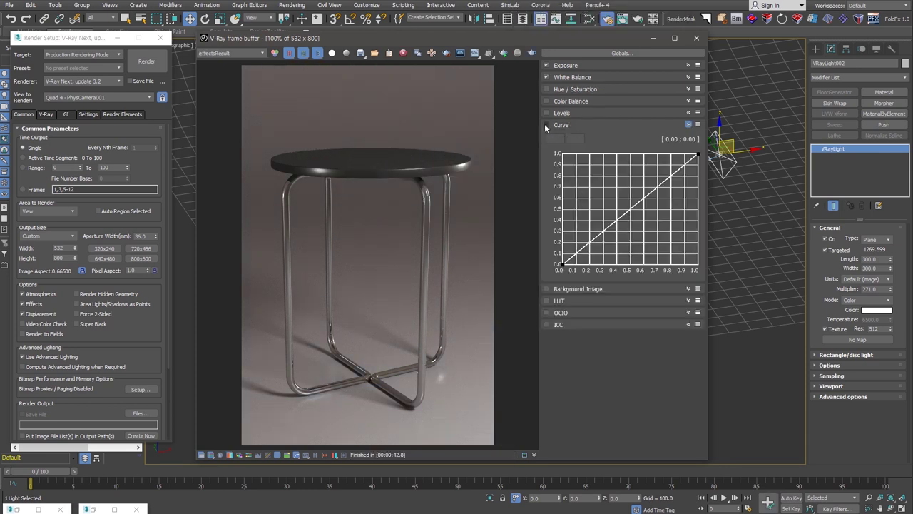
Raise the upper curve point and lower the bottom point to form an S-shaped tone curve.
left_click(694, 155)
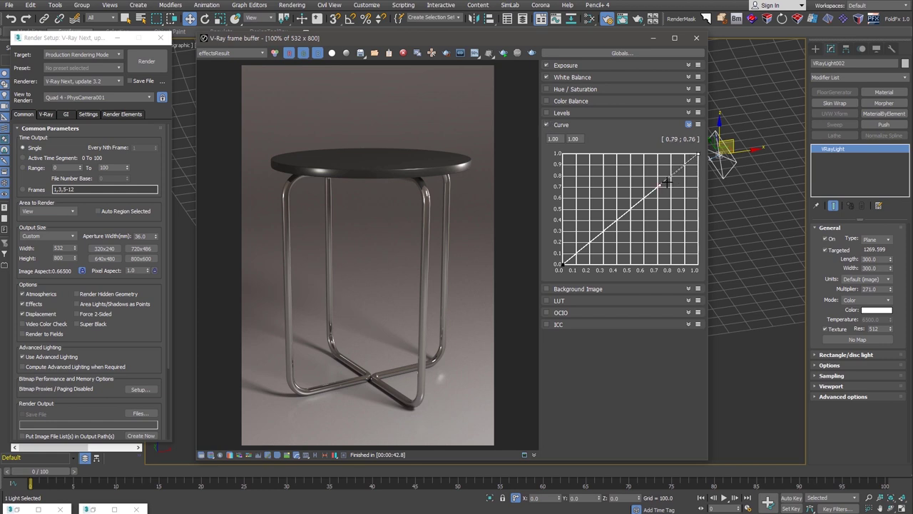
left_click_drag(661, 185, 650, 159)
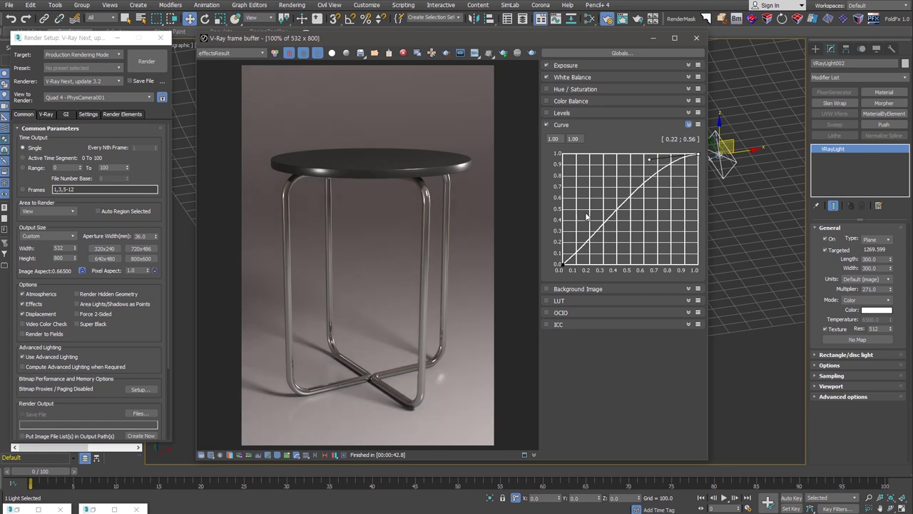
left_click(560, 268)
left_click_drag(599, 238, 596, 245)
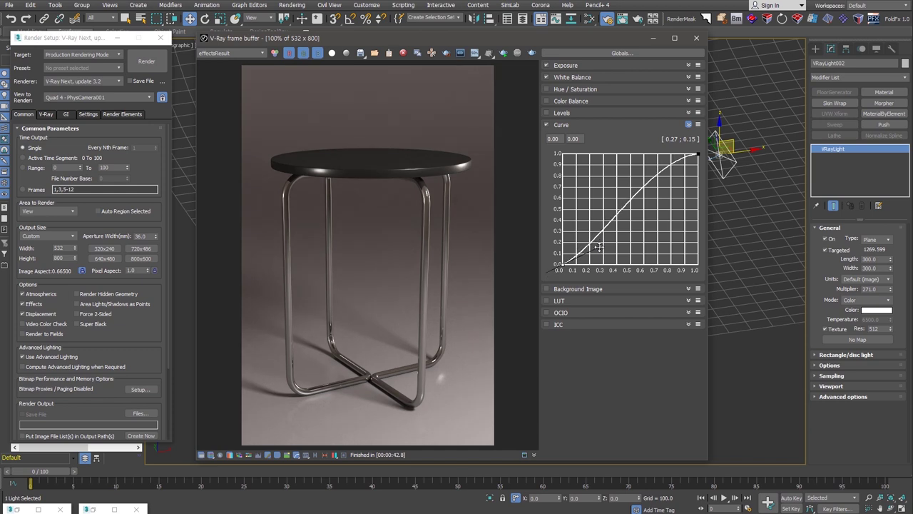
left_click(698, 155)
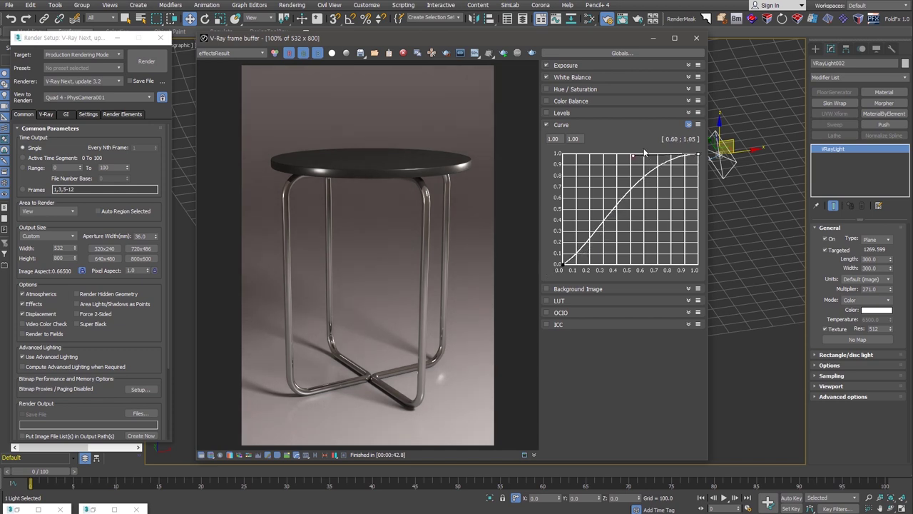